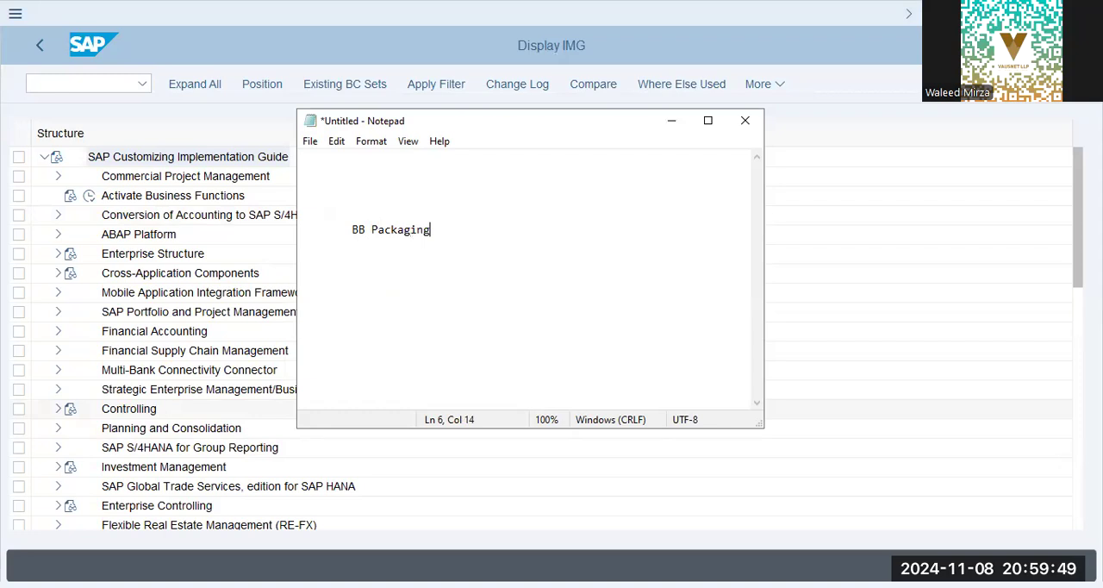
# Append "- Co" to the end of the BB Packaging line in the note.
pyautogui.write('#')
pyautogui.press('BackSpace')
pyautogui.press('BackSpace')
pyautogui.press('Up')
pyautogui.write('Mother C')
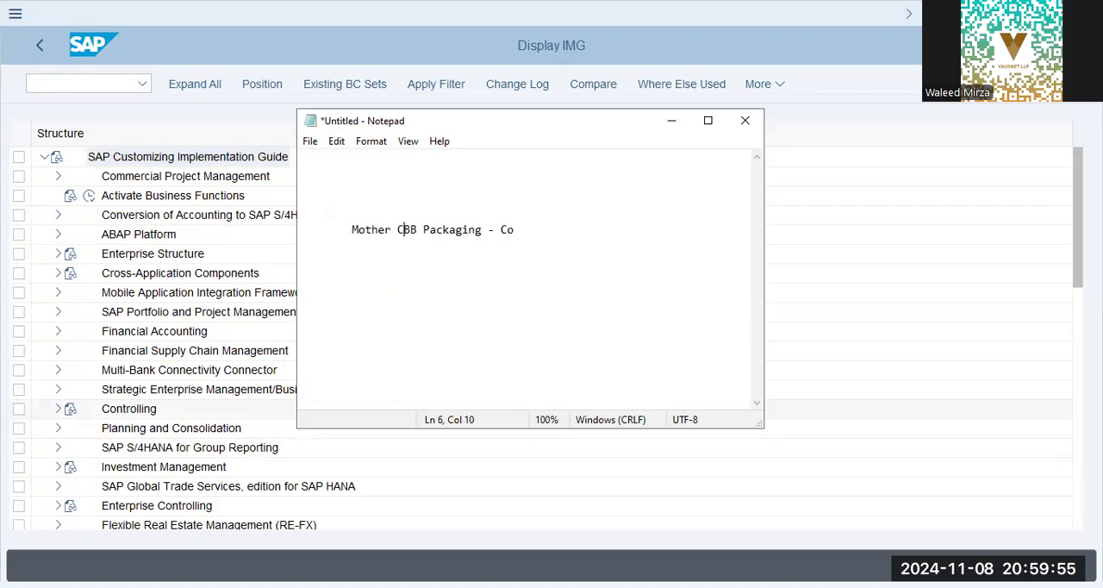
pyautogui.write('o -')
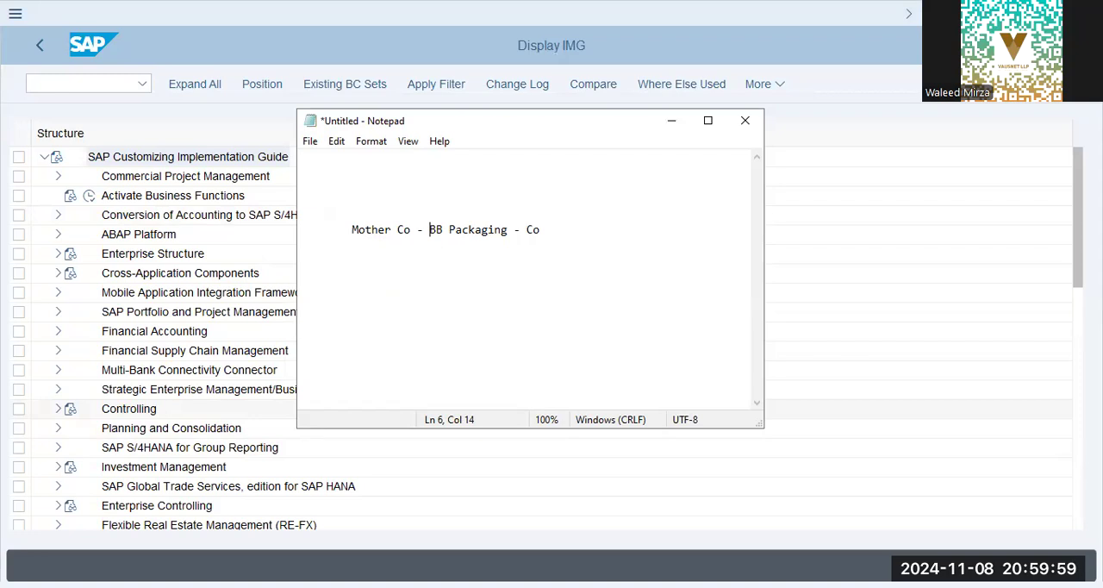
pyautogui.press('BackSpace')
pyautogui.press('BackSpace')
pyautogui.press('BackSpace')
pyautogui.press('BackSpace')
pyautogui.press('BackSpace')
pyautogui.press('BackSpace')
pyautogui.press('BackSpace')
pyautogui.press('BackSpace')
pyautogui.press('BackSpace')
pyautogui.press('BackSpace')
pyautogui.press('BackSpace')
pyautogui.press('BackSpace')
pyautogui.press('BackSpace')
# Enter "Mother Co - BlueBox Group - UK - GBP" on the line directly above BB Packaging.
pyautogui.press('Tab')
pyautogui.press('Up')
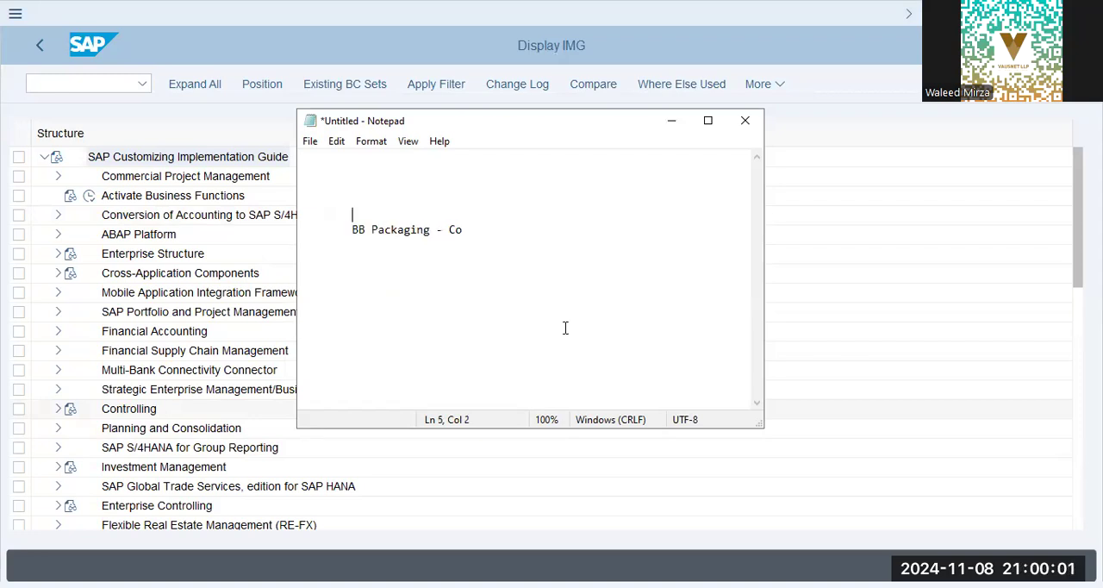
pyautogui.write('Mother Co - BlueBox Group - UK')
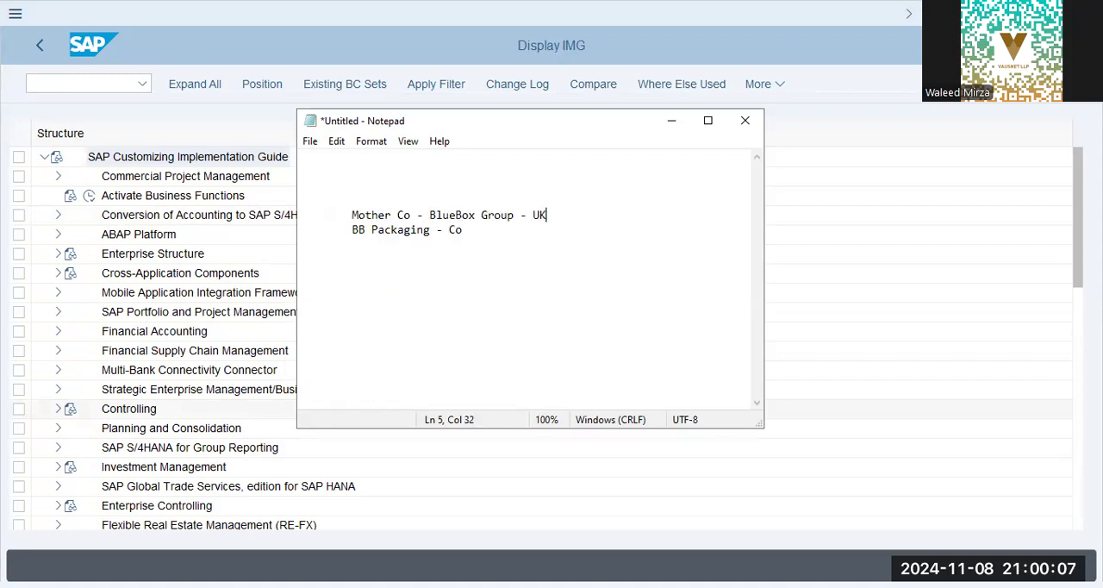
pyautogui.write(' - GBP')
# Put the label "Co.Code - Op Unit -" in front of BB Packaging on its line.
pyautogui.click(565, 327)
pyautogui.press('Tab')
pyautogui.write('Co')
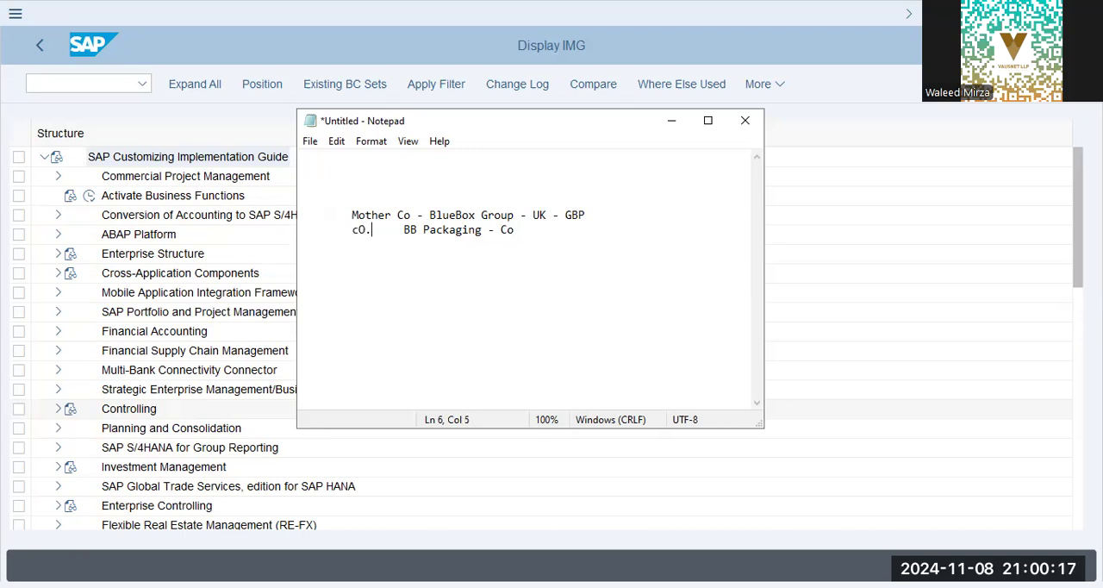
pyautogui.write('.Code - Op')
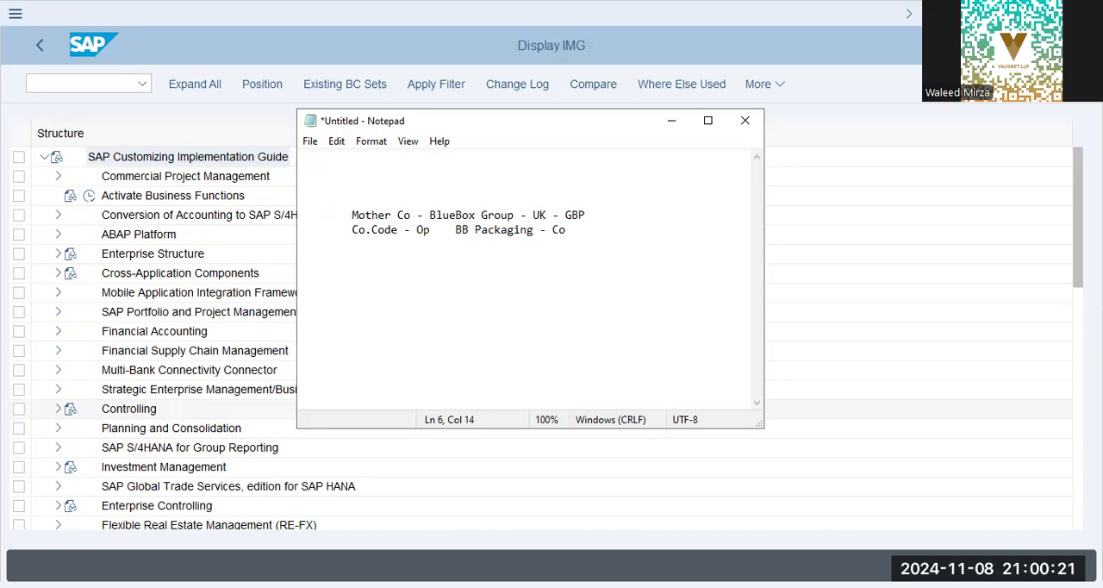
pyautogui.write(' Unit -')
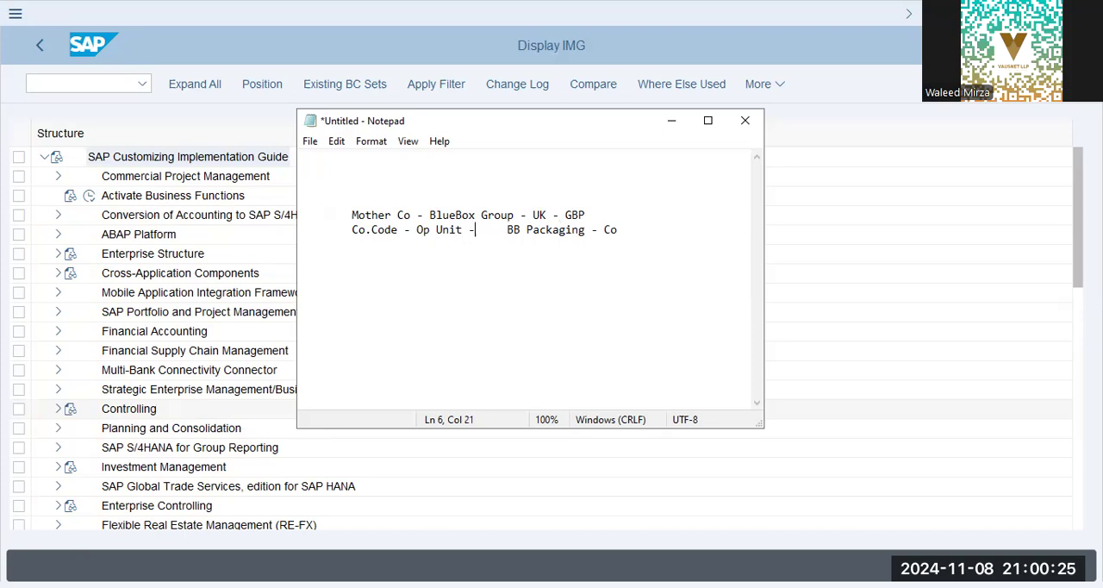
# Append the location and currency "- DXB - AED" to the end of the BB Packaging line.
pyautogui.click(618, 230)
pyautogui.write('- DXB - AED')
# Add an indented "Plant" line below the company code, with "Location" indented one level deeper under it.
pyautogui.press('Return')
pyautogui.press('Tab')
pyautogui.press('Tab')
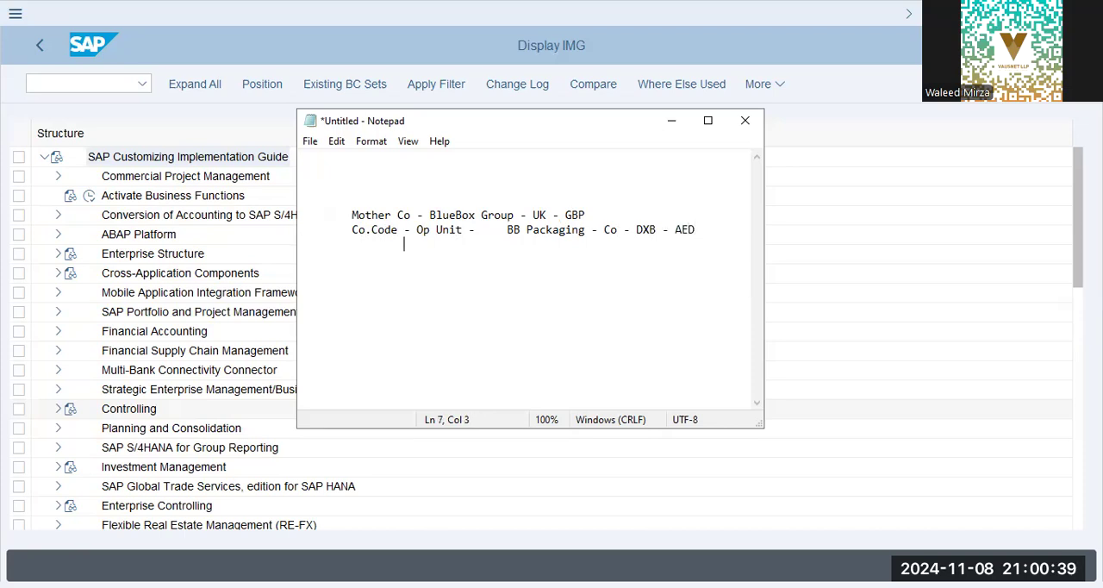
pyautogui.write('Plant')
pyautogui.press('Return')
# Add "SAles Org" and "Pur.Org" as two lines below Location, indented to the same level as Plant.
pyautogui.press('Tab')
pyautogui.write('Location')
pyautogui.press('Return')
pyautogui.press('Tab')
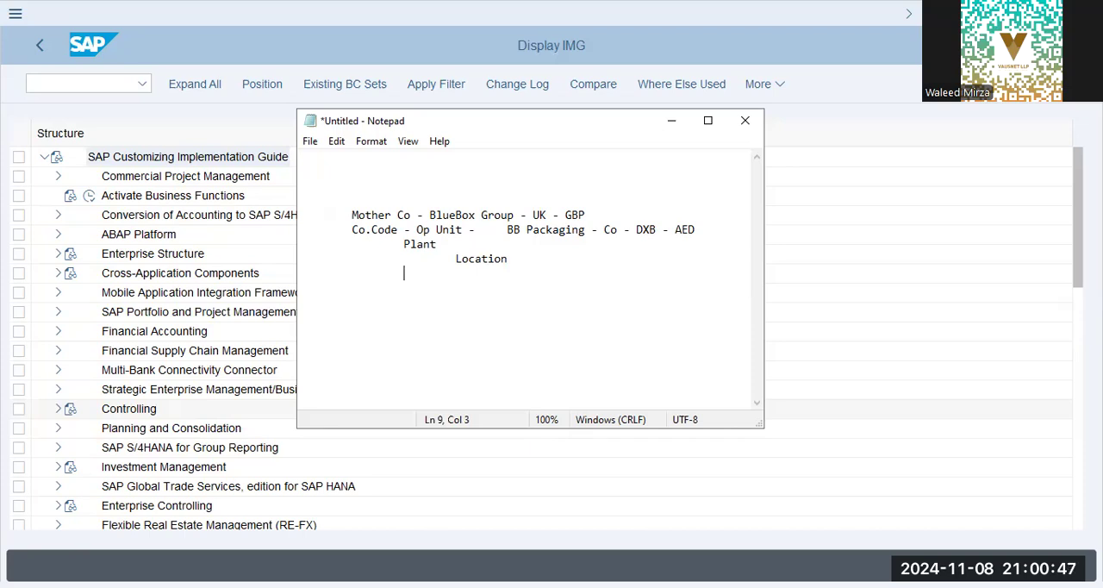
pyautogui.write('SAles Org')
pyautogui.press('Return')
pyautogui.press('Tab')
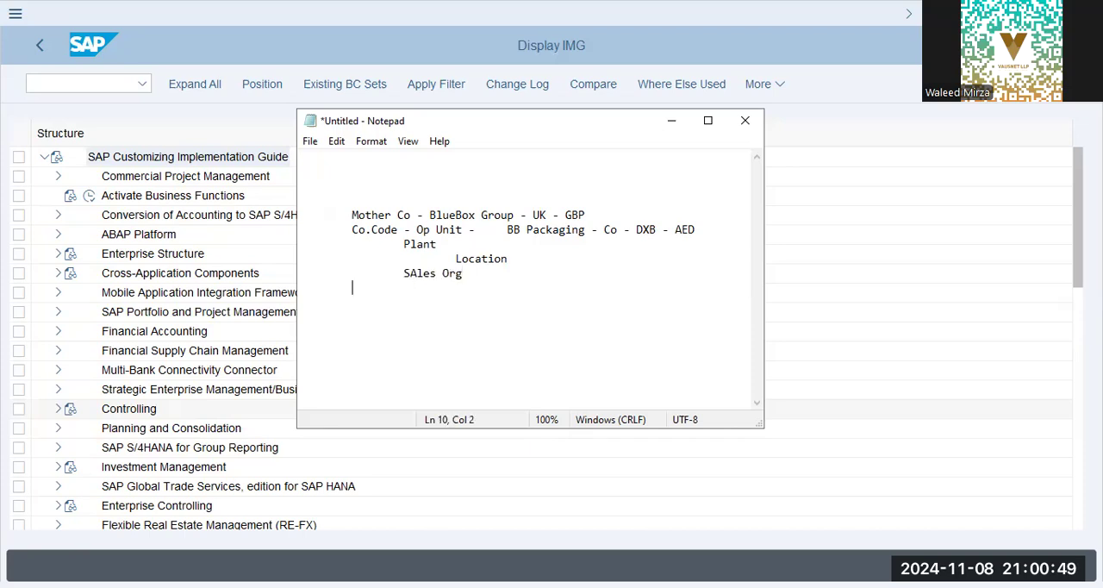
pyautogui.press('BackSpace')
pyautogui.write('Pur.Org')
pyautogui.press('Return')
# Insert a "Stor.Loc" line below Location at the same indent level.
pyautogui.press('Tab')
pyautogui.press('Up')
pyautogui.press('Up')
pyautogui.press('Up')
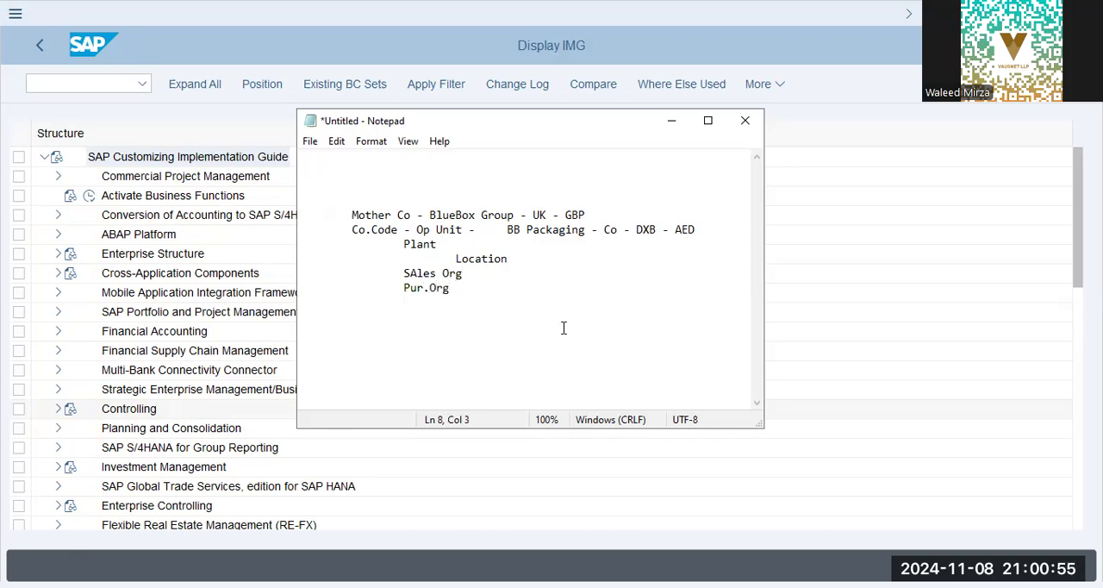
pyautogui.press('Right')
pyautogui.press('End')
pyautogui.press('Return')
pyautogui.press('Tab')
pyautogui.press('Tab')
# Insert "Distribution Ctrs" below SAles Org, indented one level deeper.
pyautogui.press('Tab')
pyautogui.write('Stor')
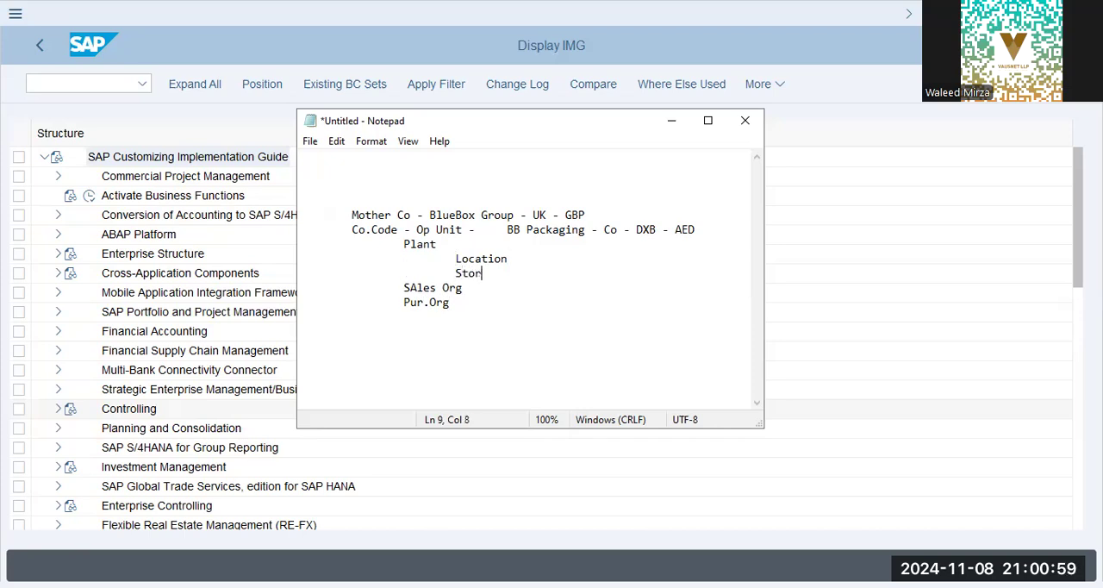
pyautogui.write('.Loc')
pyautogui.press('Down')
pyautogui.press('Return')
pyautogui.press('Tab')
pyautogui.press('Tab')
pyautogui.press('Tab')
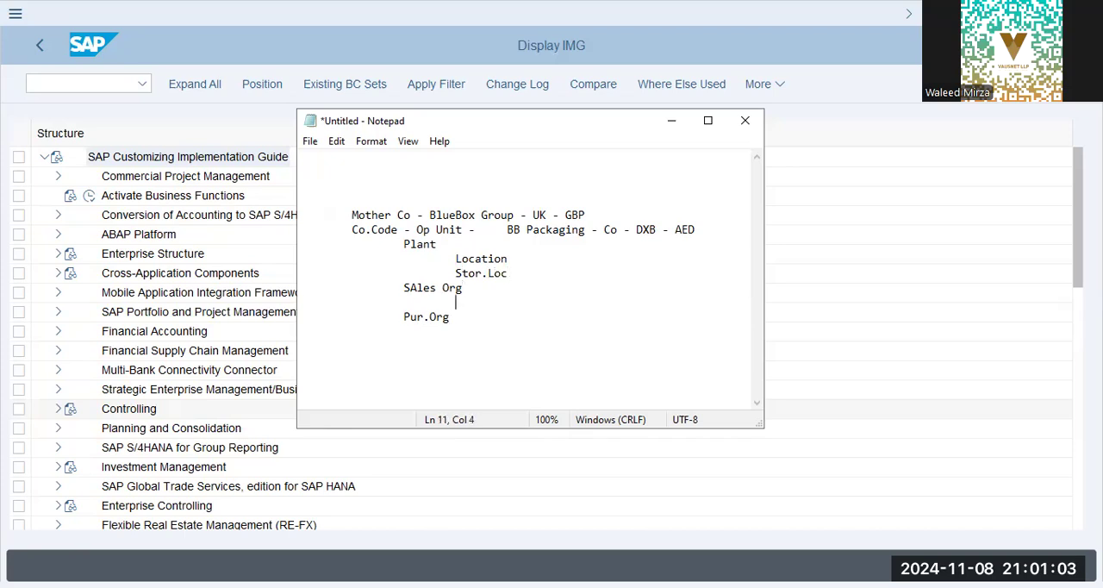
pyautogui.write('Distribution C')
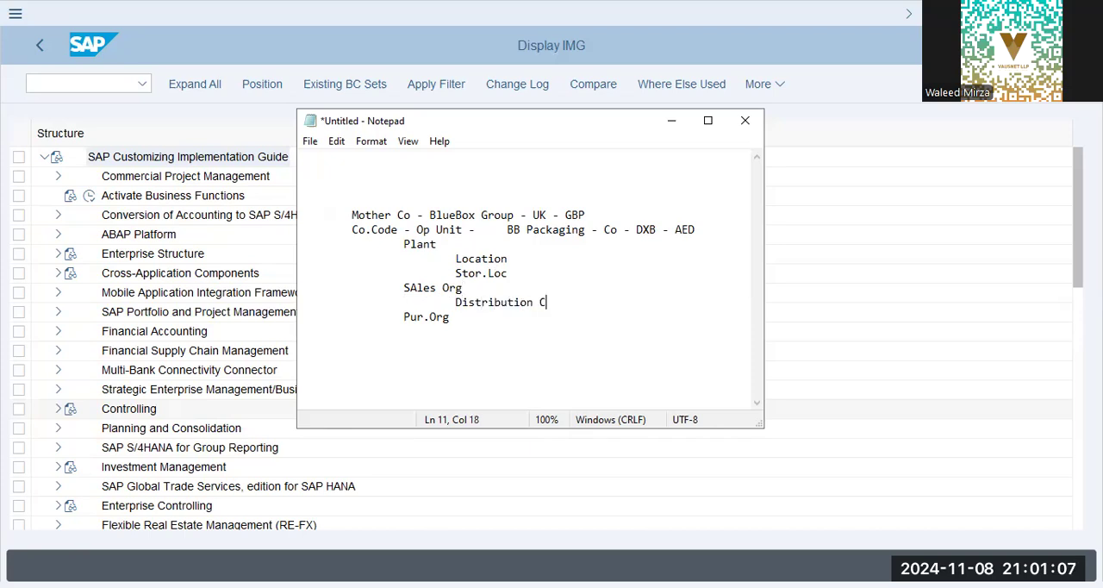
pyautogui.write('trs')
# Add the lines "Sales Area", "Sales Office" and "Division" below Distribution Ctrs at the same indent.
pyautogui.press('Return')
pyautogui.press('Tab')
pyautogui.press('Tab')
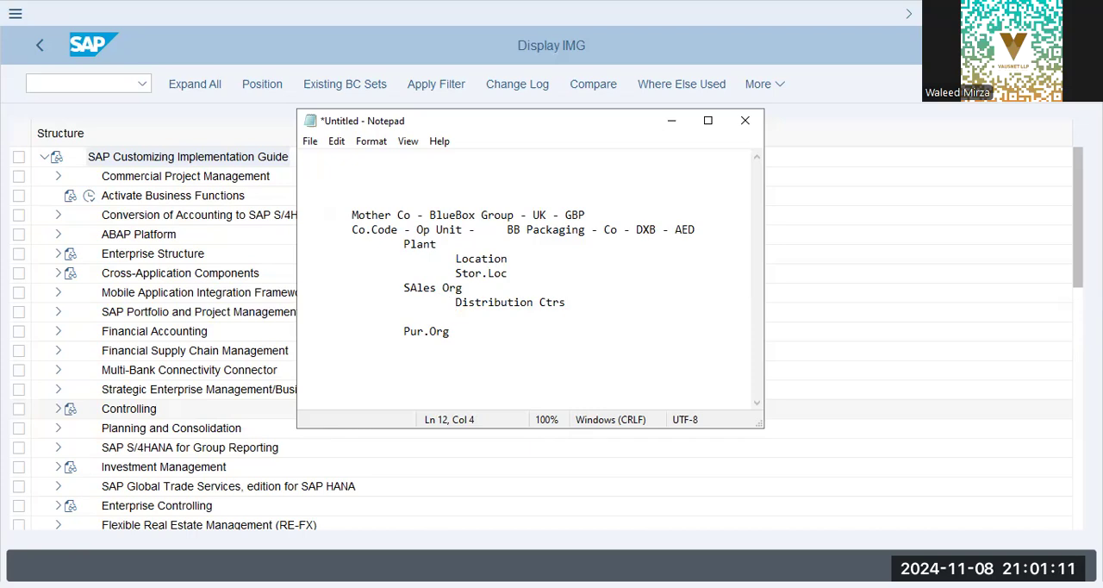
pyautogui.write('Sales Area')
pyautogui.press('Return')
pyautogui.press('Tab')
pyautogui.press('Tab')
pyautogui.write('Sales ')
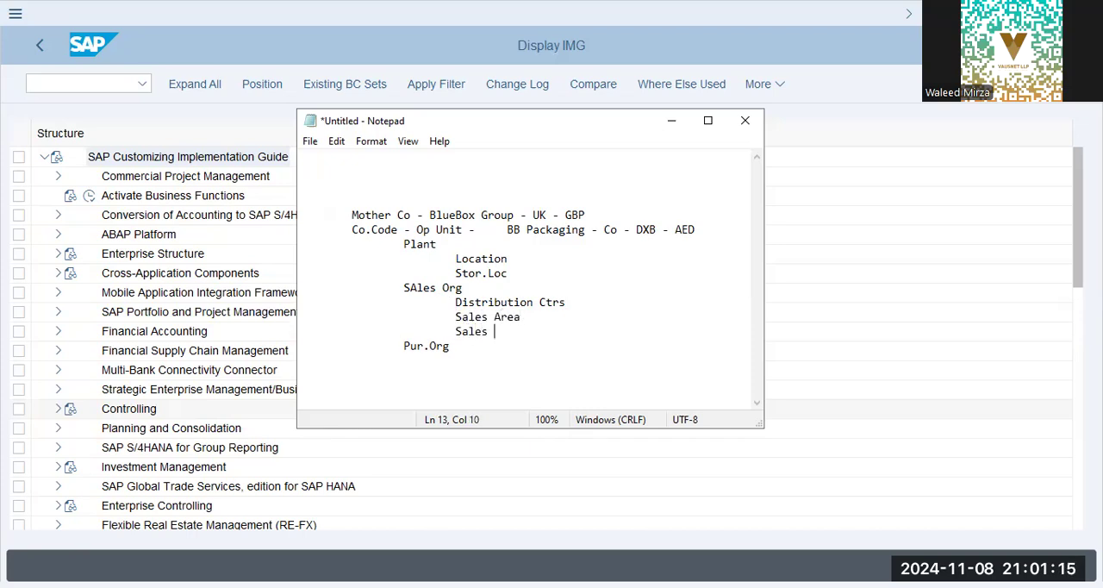
pyautogui.write('Office')
pyautogui.press('Return')
pyautogui.press('Tab')
pyautogui.press('Tab')
pyautogui.write('Division')
# Add a dashed separator line below Pur.Org, leaving an empty line between them.
pyautogui.press('Down')
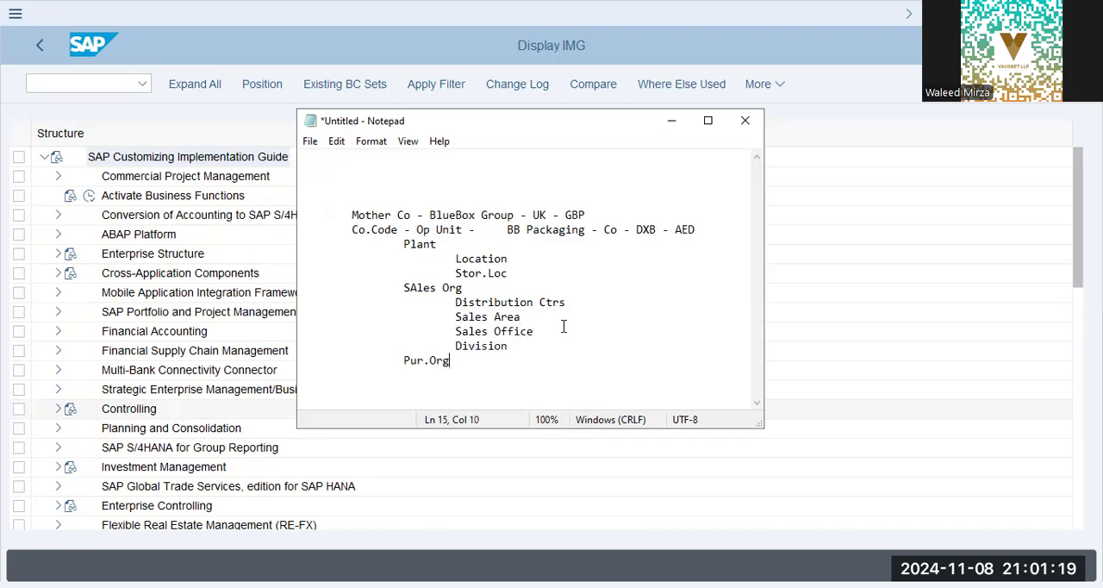
pyautogui.press('Return')
pyautogui.press('Tab')
pyautogui.press('Tab')
pyautogui.write('Mate')
pyautogui.press('BackSpace')
pyautogui.press('BackSpace')
pyautogui.press('BackSpace')
pyautogui.press('BackSpace')
pyautogui.press('Return')
pyautogui.write('---------------------')
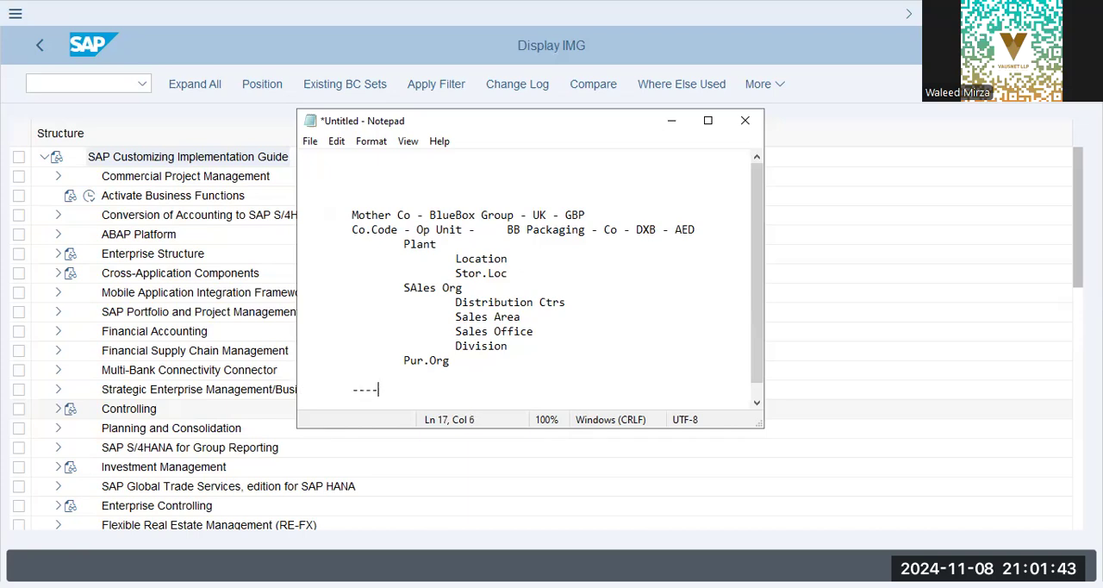
# Insert a "Controlling Area" line between the Mother Co and Co.Code lines.
pyautogui.press('Up')
pyautogui.press('Up')
pyautogui.press('Up')
pyautogui.press('Up')
pyautogui.press('Up')
pyautogui.press('Up')
pyautogui.press('Up')
pyautogui.press('Up')
pyautogui.press('Up')
pyautogui.press('Up')
pyautogui.press('Up')
pyautogui.press('Return')
pyautogui.press('Up')
pyautogui.press('Tab')
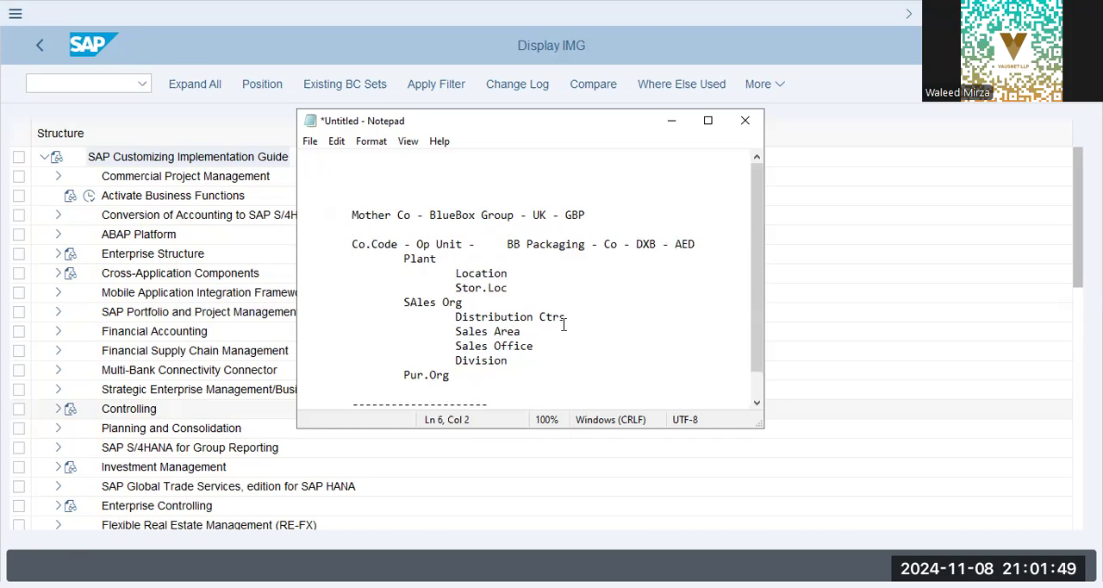
pyautogui.write('CoT')
pyautogui.press('BackSpace')
pyautogui.write('ntrolling Area')
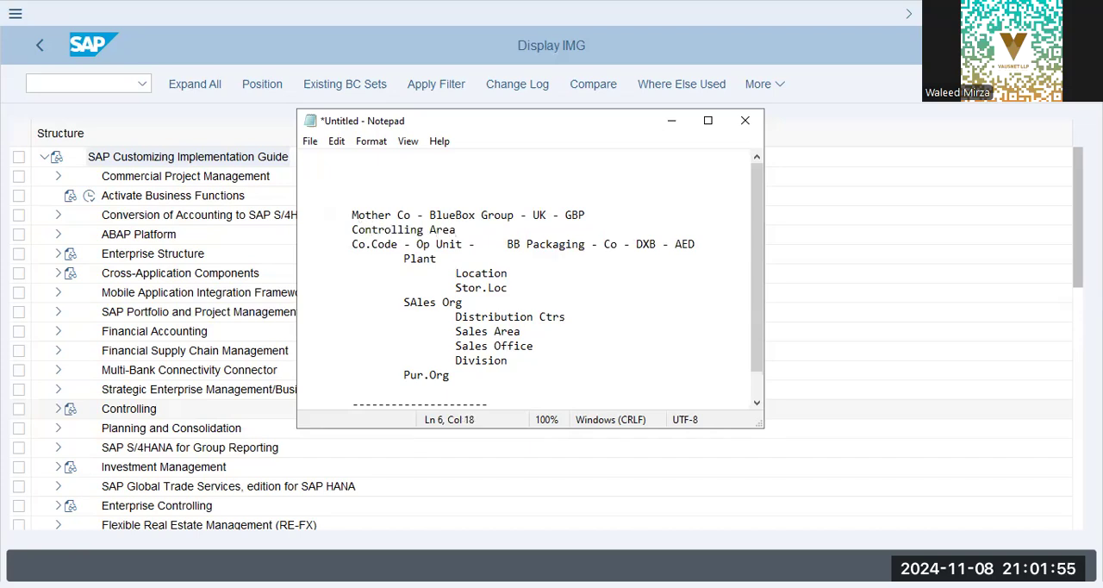
pyautogui.write(' - US')
# Append the currency "- USD" to the Controlling Area line.
pyautogui.press('BackSpace')
pyautogui.press('BackSpace')
pyautogui.write('BB')
pyautogui.press('BackSpace')
pyautogui.press('BackSpace')
pyautogui.write('USD')
# Enter "Material Types" as the first line below the dashed separator.
pyautogui.press('Down')
pyautogui.press('Down')
pyautogui.press('Down')
pyautogui.press('Down')
pyautogui.press('Down')
pyautogui.press('Down')
pyautogui.press('Down')
pyautogui.press('Down')
pyautogui.press('Down')
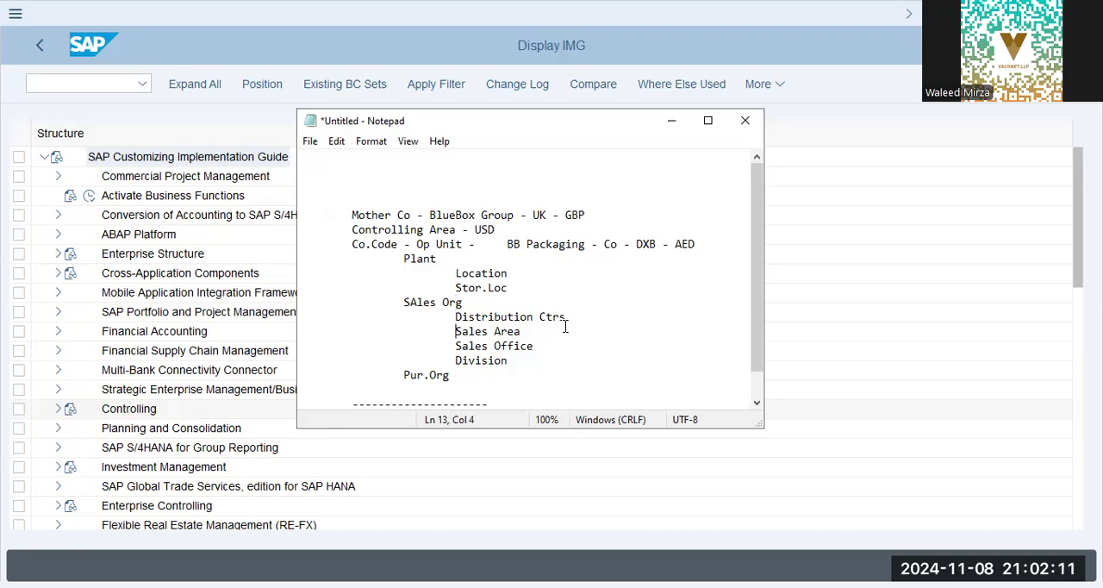
pyautogui.press('Down')
pyautogui.press('Down')
pyautogui.press('Down')
pyautogui.press('Down')
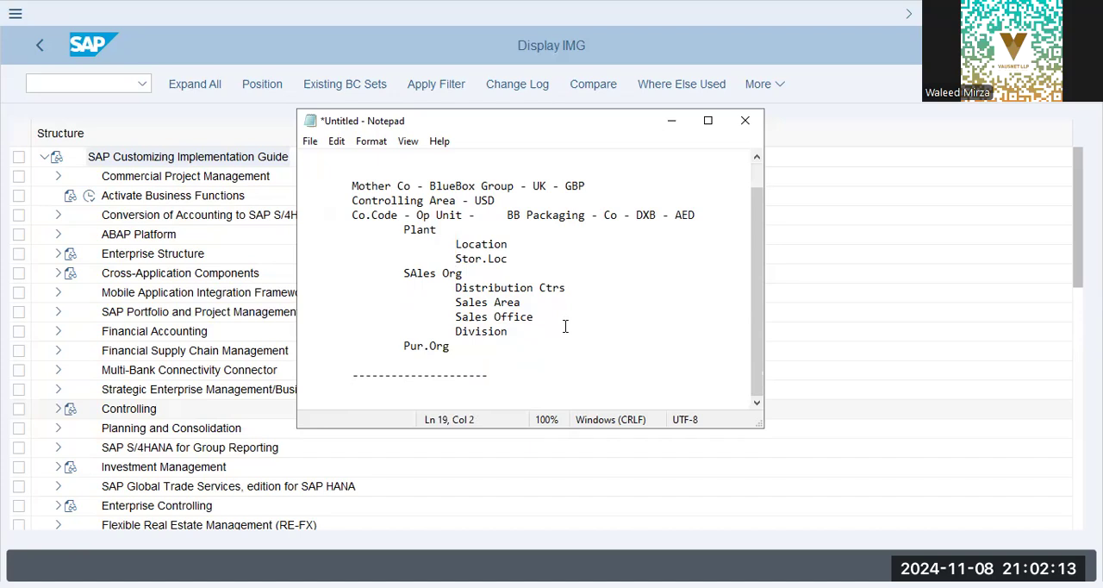
pyautogui.write('asdf')
pyautogui.press('BackSpace')
pyautogui.press('BackSpace')
pyautogui.press('BackSpace')
pyautogui.press('BackSpace')
pyautogui.write('Material Types')
# List "Material Basic Settings", "Material Screens" and "Material Master" below Material Types and close the list with another dashed separator.
pyautogui.press('Return')
pyautogui.write('Material Basic Settings')
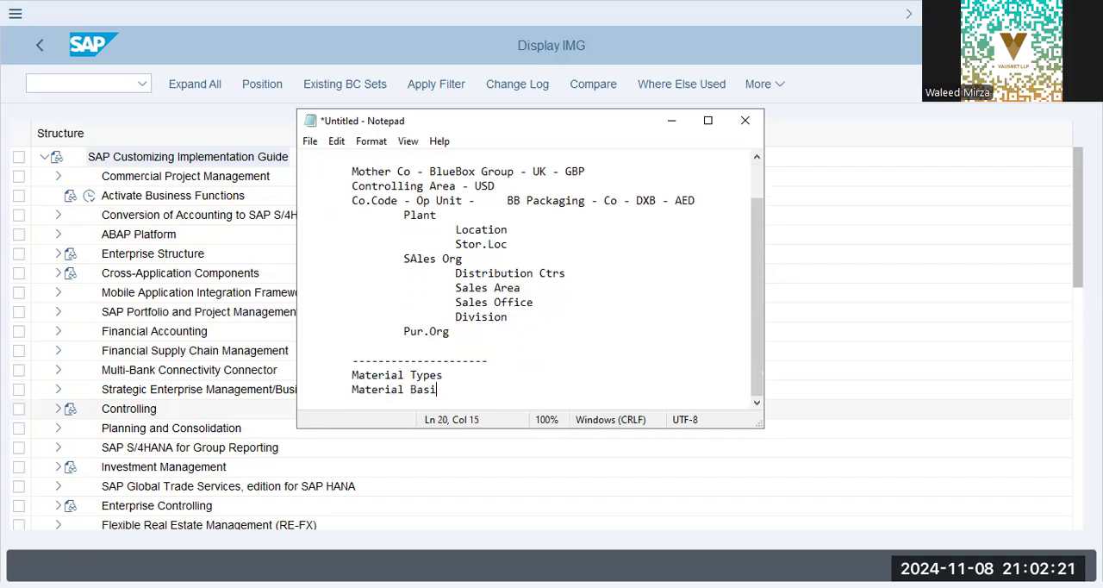
pyautogui.press('Return')
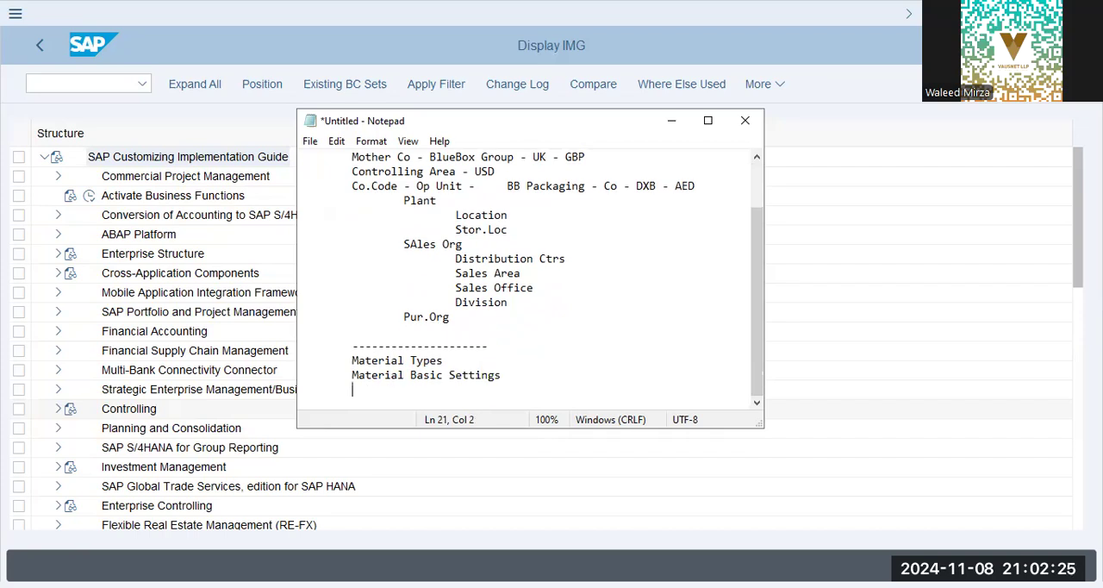
pyautogui.write('Material S')
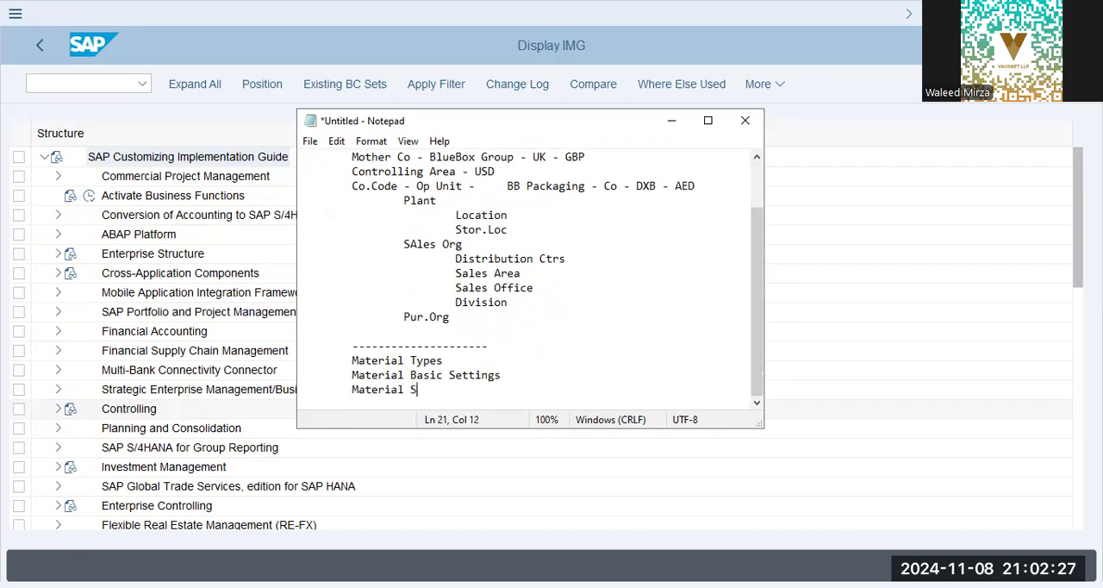
pyautogui.write('crens')
pyautogui.press('Return')
pyautogui.write('M')
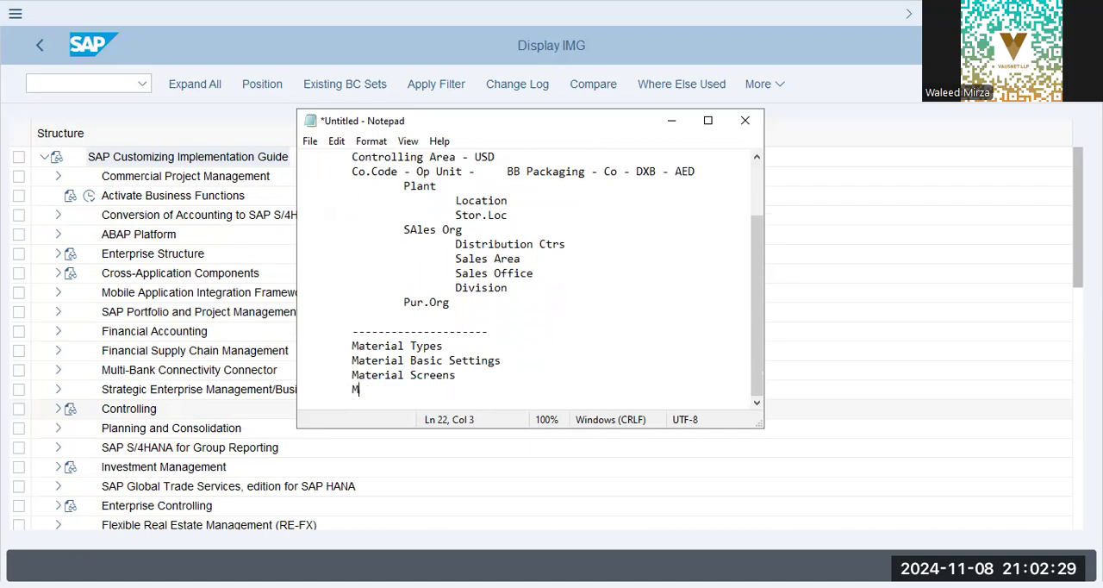
pyautogui.write('aterial Master')
pyautogui.press('Return')
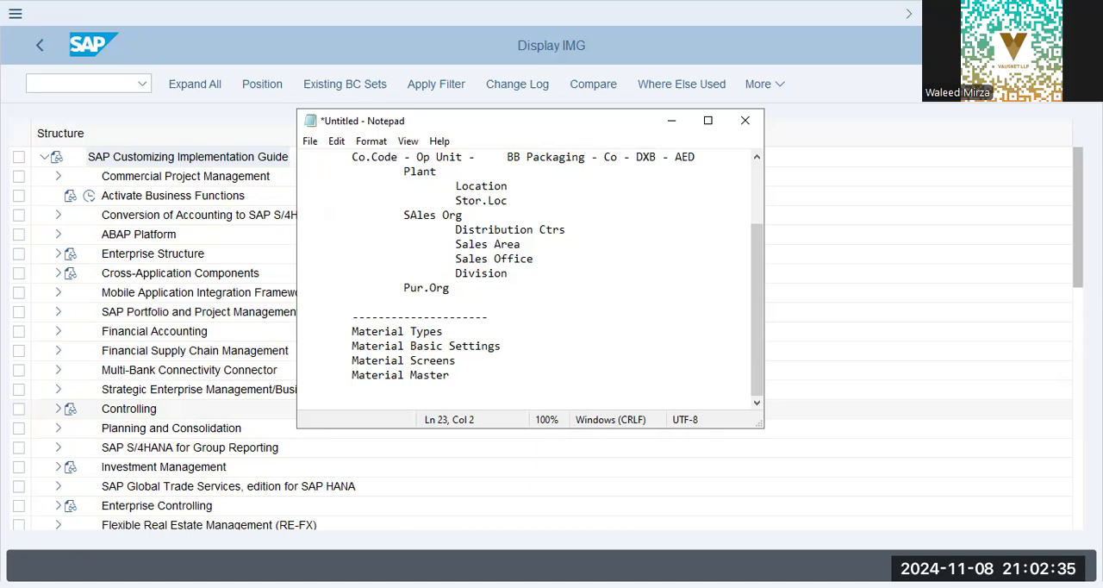
pyautogui.write('--------------------')
pyautogui.press('Return')
# Switch back to the SAP implementation guide and try to expand the Enterprise Structure node.
pyautogui.click(10, 321)
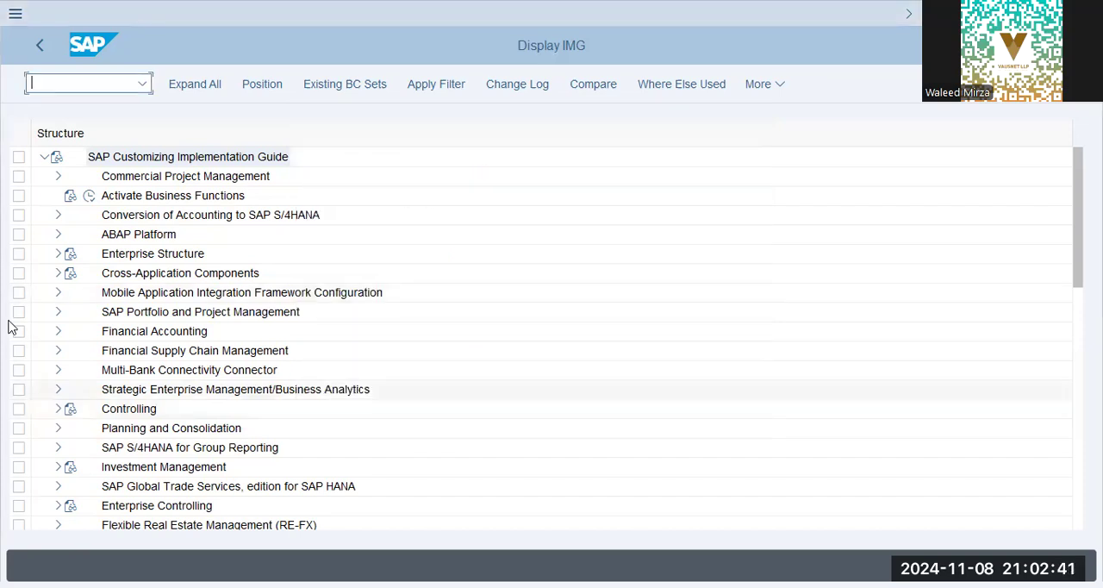
pyautogui.click(59, 254)
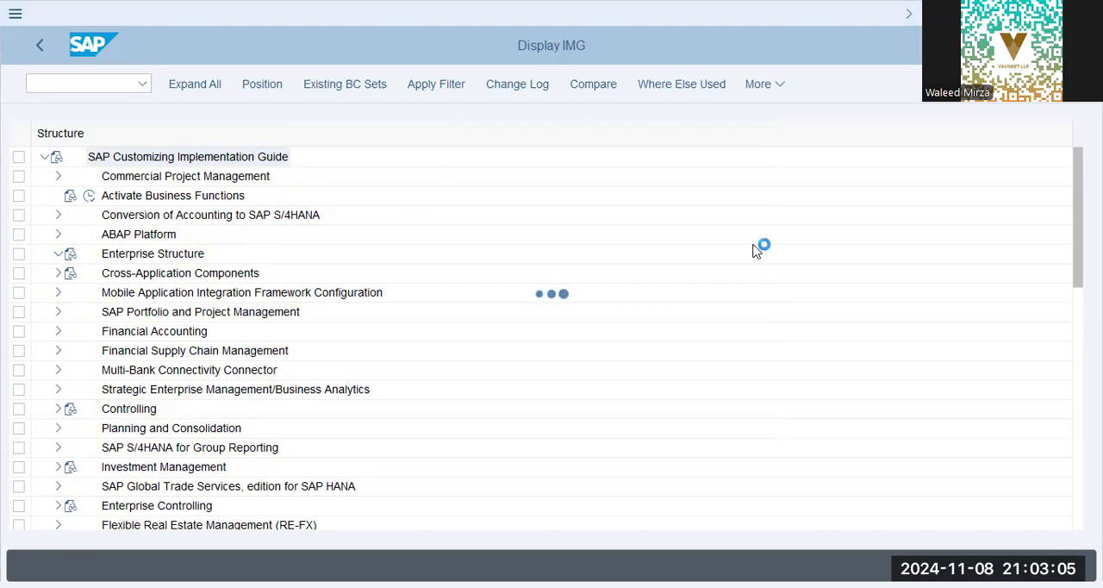
pyautogui.hotkey('alt', 'Tab')
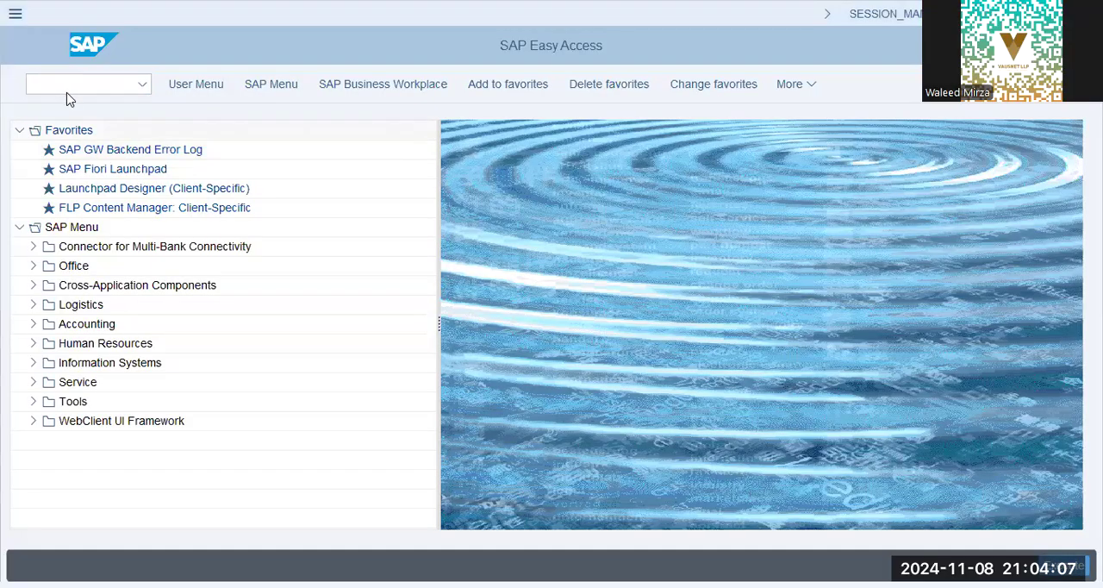
# Open the SAP Reference IMG through transaction spro and expand its Enterprise Structure node.
pyautogui.click(67, 90)
pyautogui.write('spro')
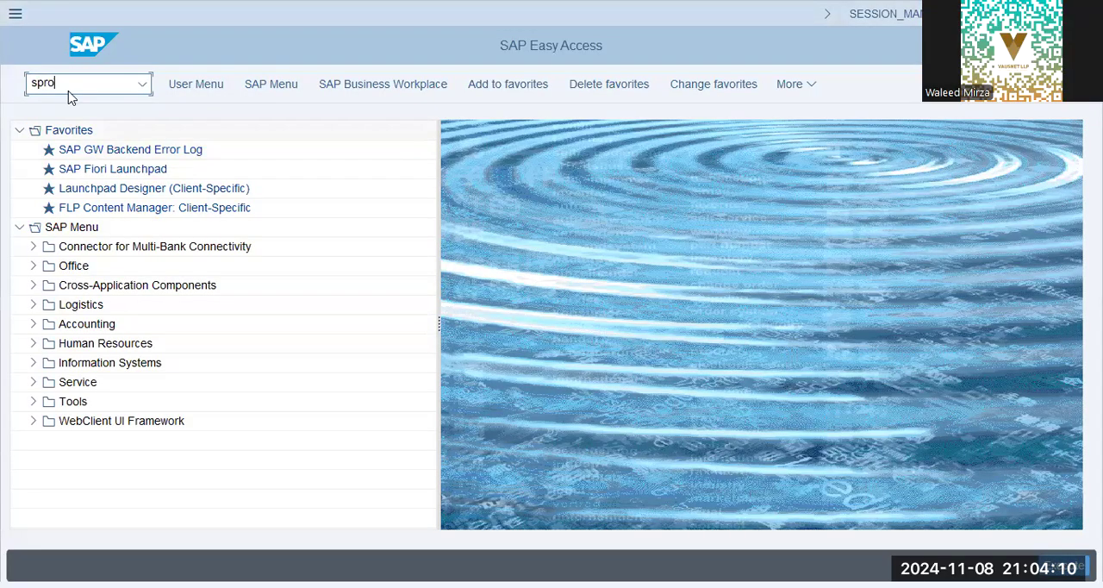
pyautogui.press('Return')
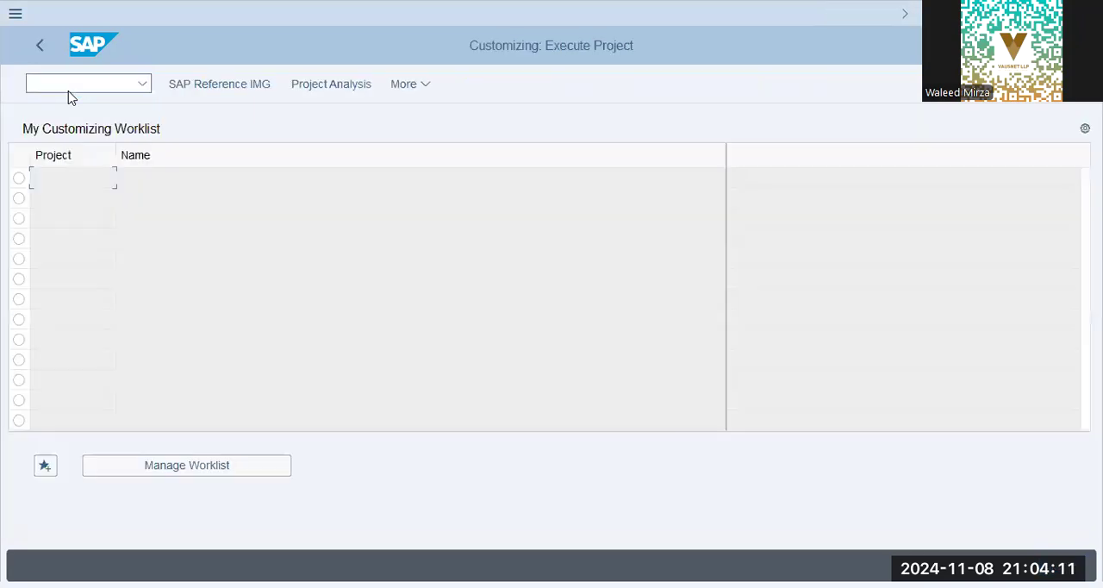
pyautogui.click(175, 91)
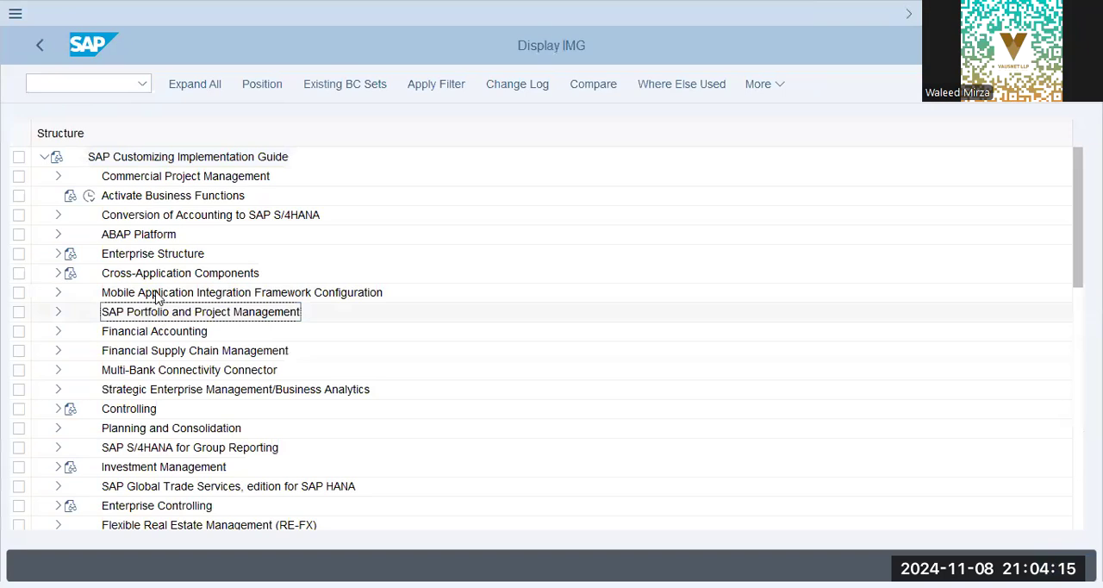
pyautogui.click(143, 254)
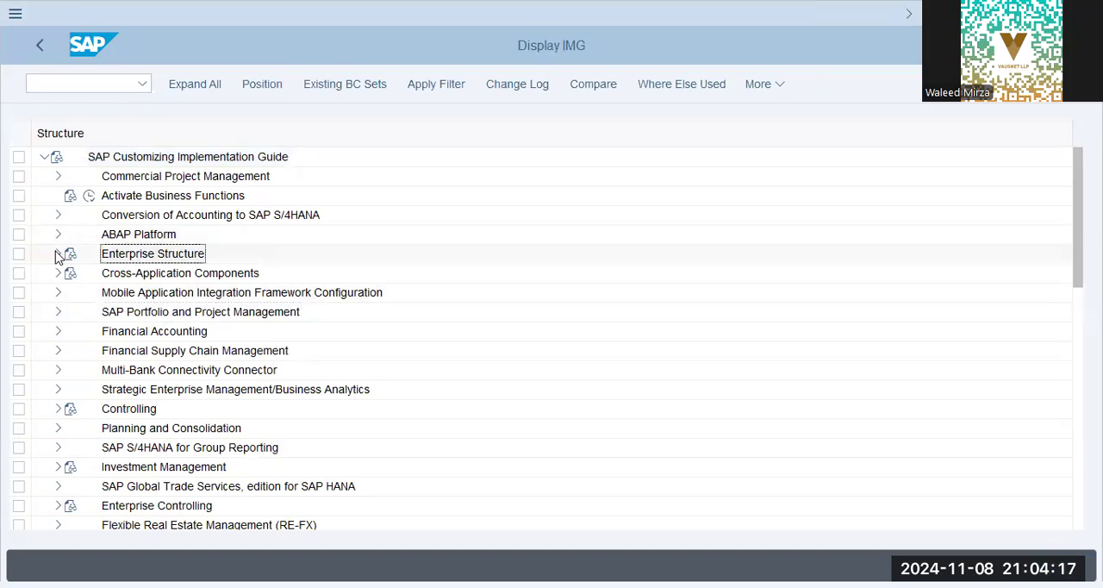
pyautogui.click(58, 253)
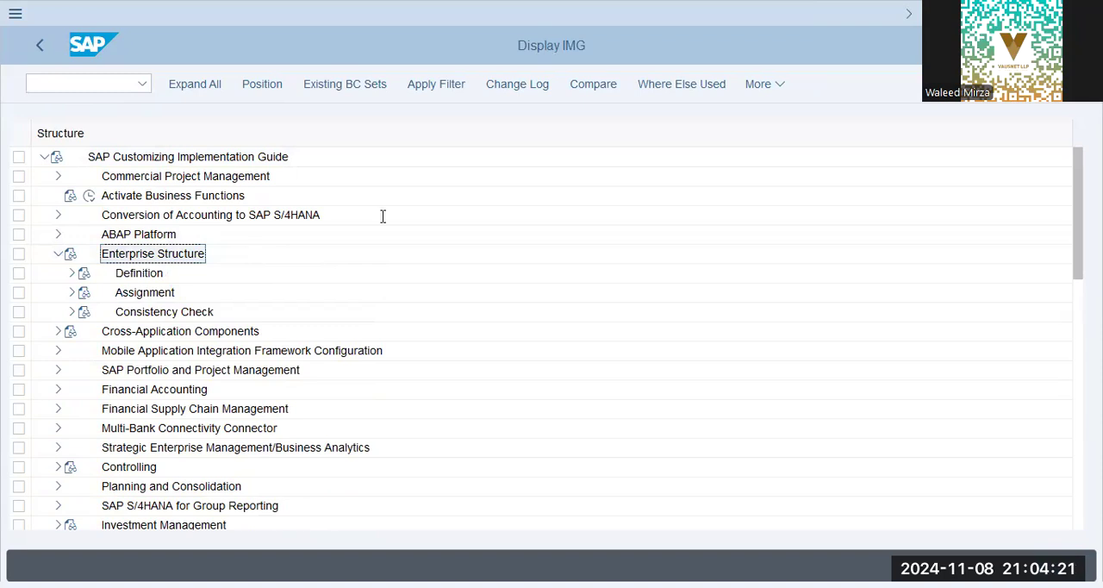
# Check the mother company line in the note and start a new entry in Define company under Definition > Financial Accounting.
pyautogui.hotkey('alt', 'Tab')
pyautogui.hotkey('shift', 'End')
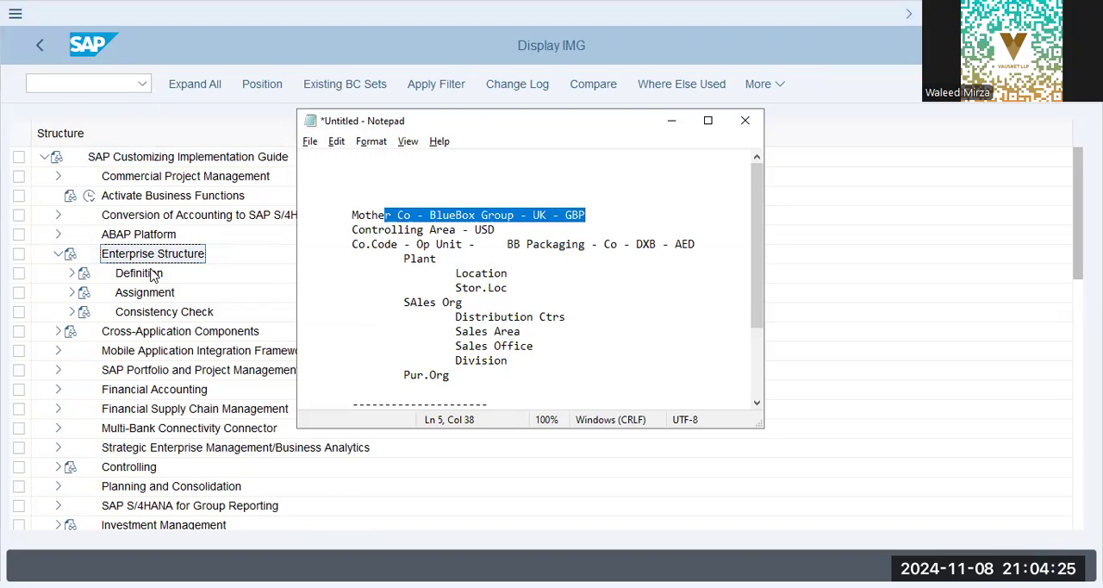
pyautogui.click(83, 276)
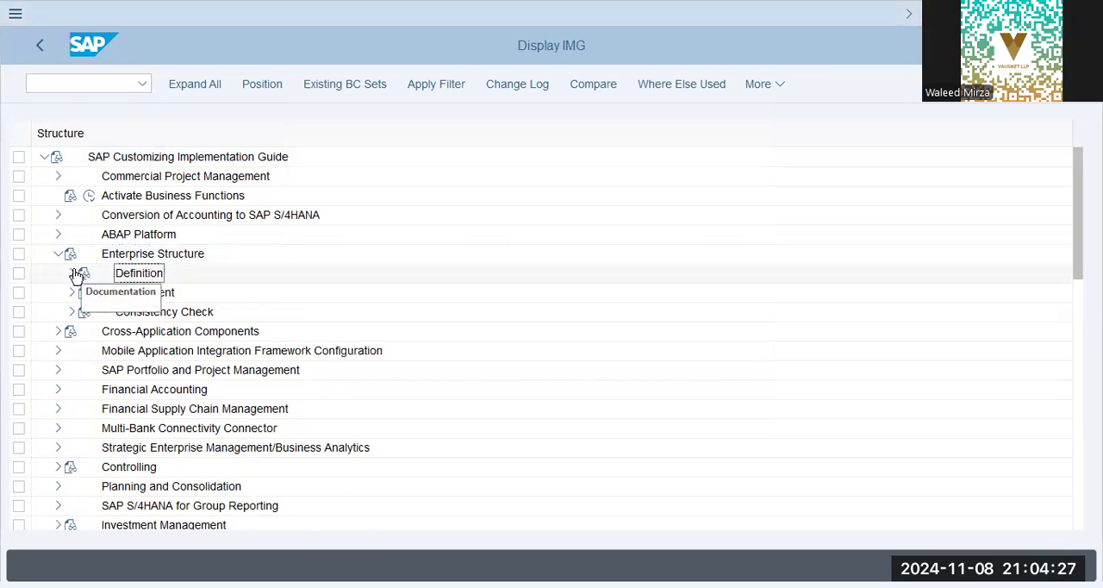
pyautogui.doubleClick(119, 275)
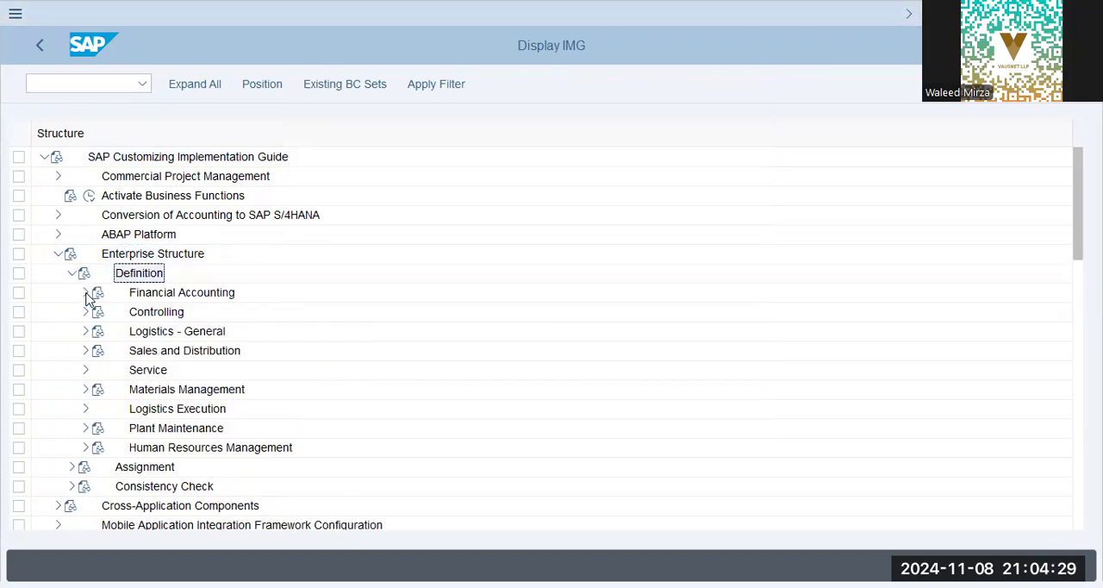
pyautogui.click(87, 294)
pyautogui.click(130, 313)
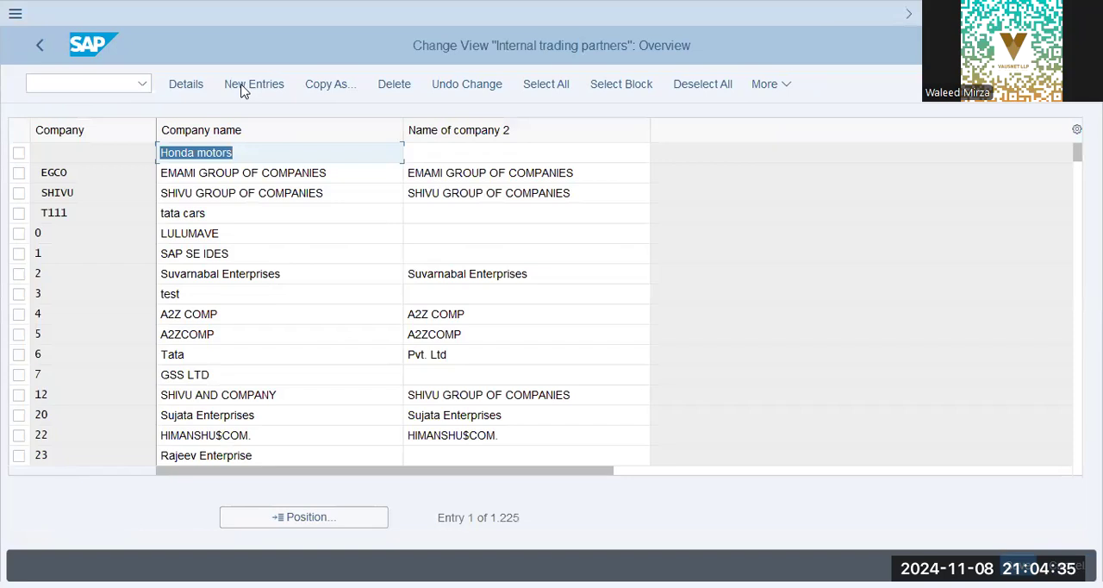
pyautogui.click(250, 84)
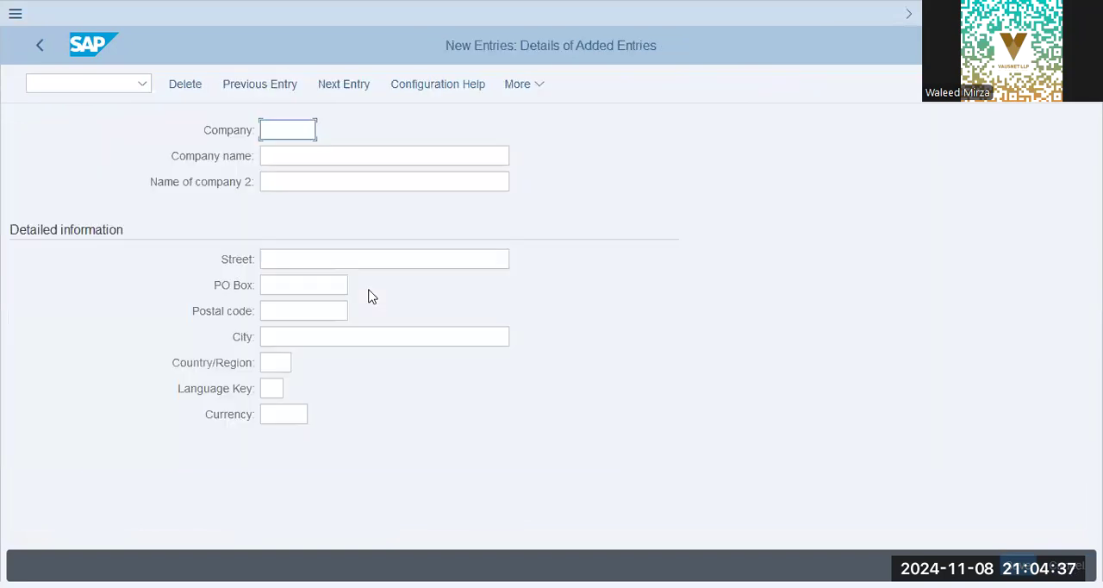
# Enter the company code BBXG and set both company name fields to "BlueBox Group - UK".
pyautogui.write('BB')
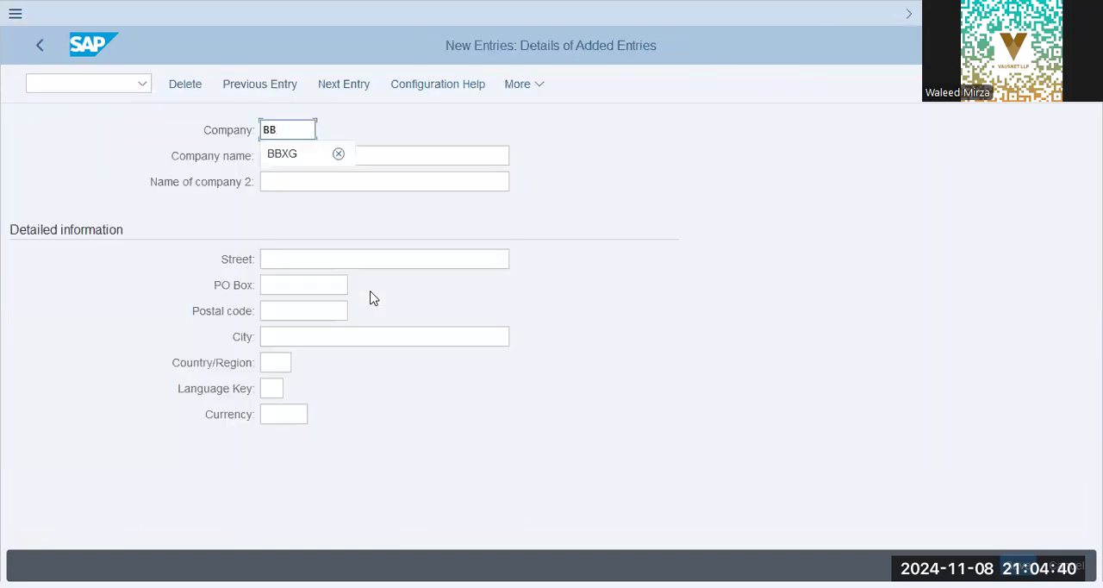
pyautogui.write('XG')
pyautogui.press('Tab')
pyautogui.write('B')
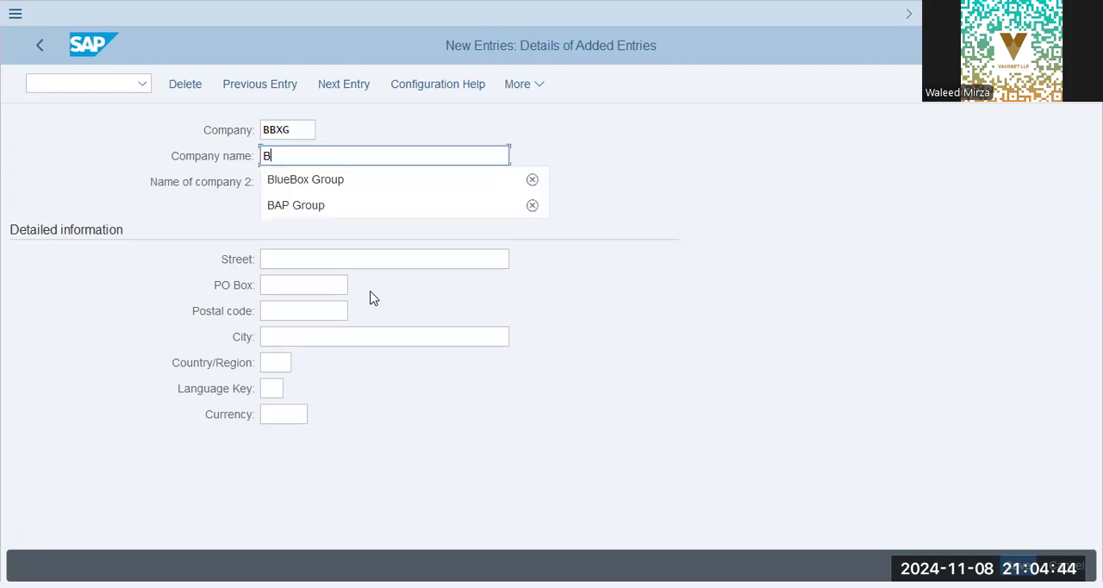
pyautogui.write('lueBox Group - UK')
pyautogui.press('Tab')
pyautogui.write('Blue')
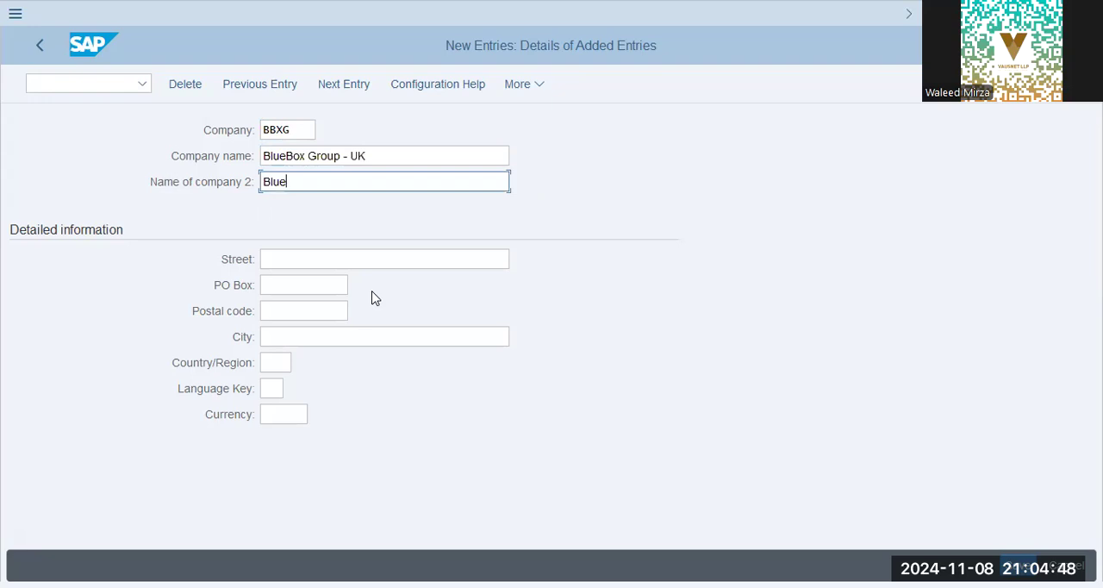
pyautogui.write('Box Group - UK')
pyautogui.press('Tab')
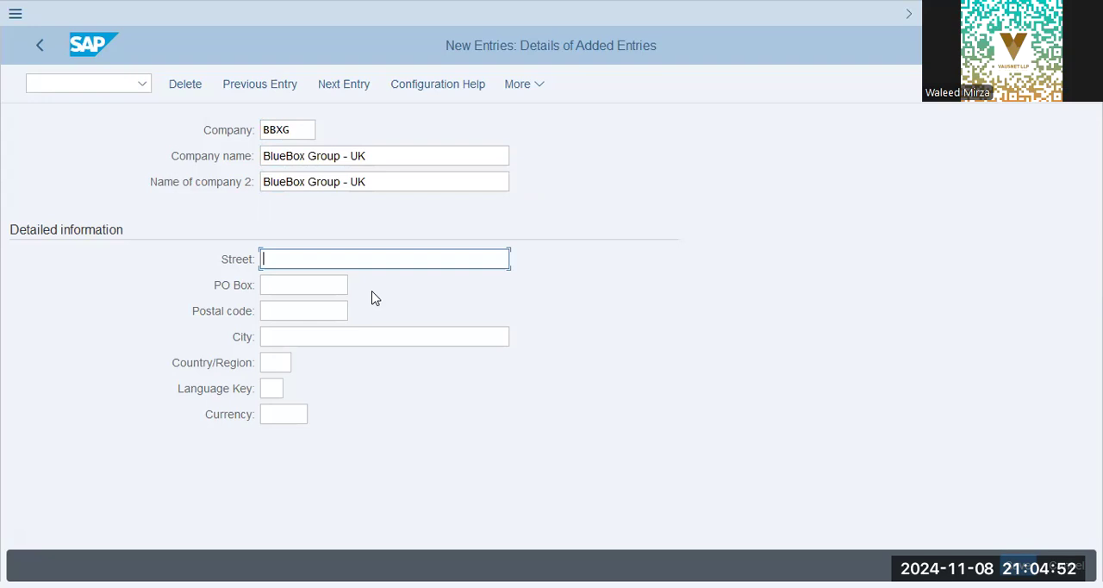
# Fill in the company's street in the detailed information.
pyautogui.press('Down')
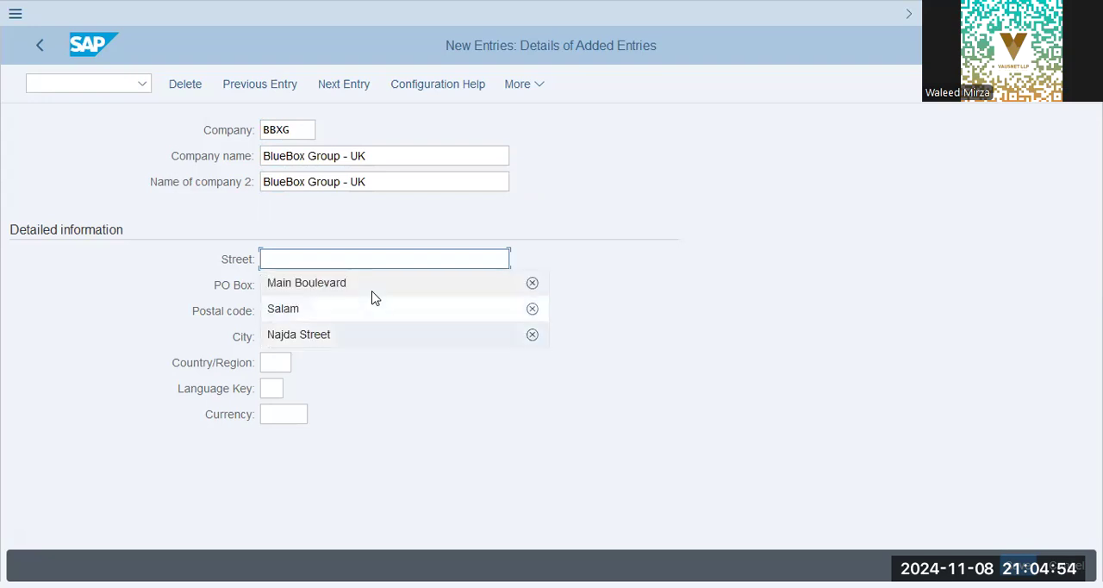
pyautogui.write('sEV')
pyautogui.press('BackSpace')
pyautogui.press('BackSpace')
pyautogui.press('BackSpace')
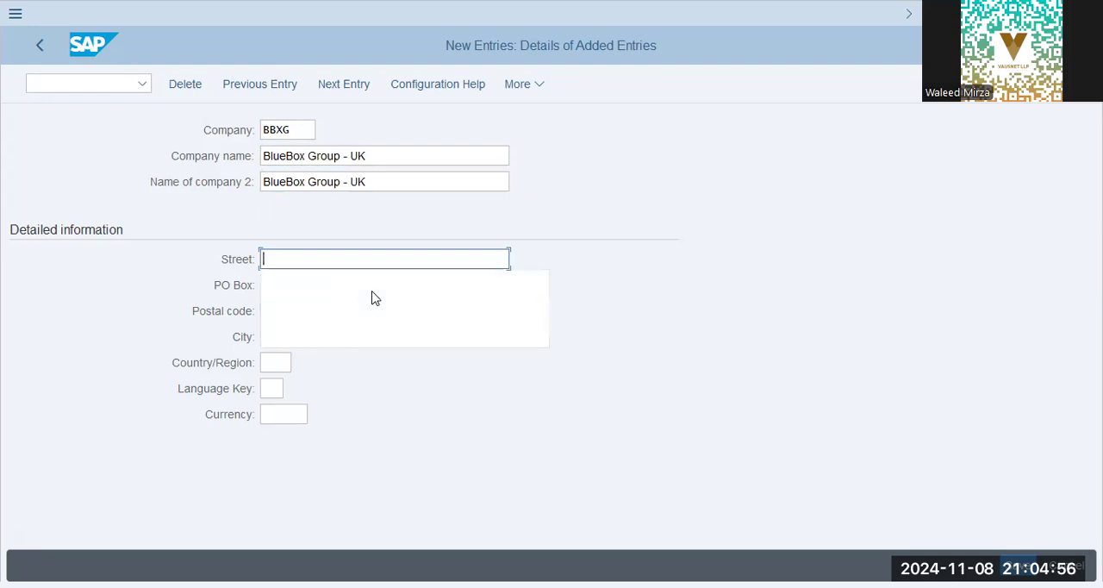
pyautogui.write('Seville Street')
pyautogui.press('Tab')
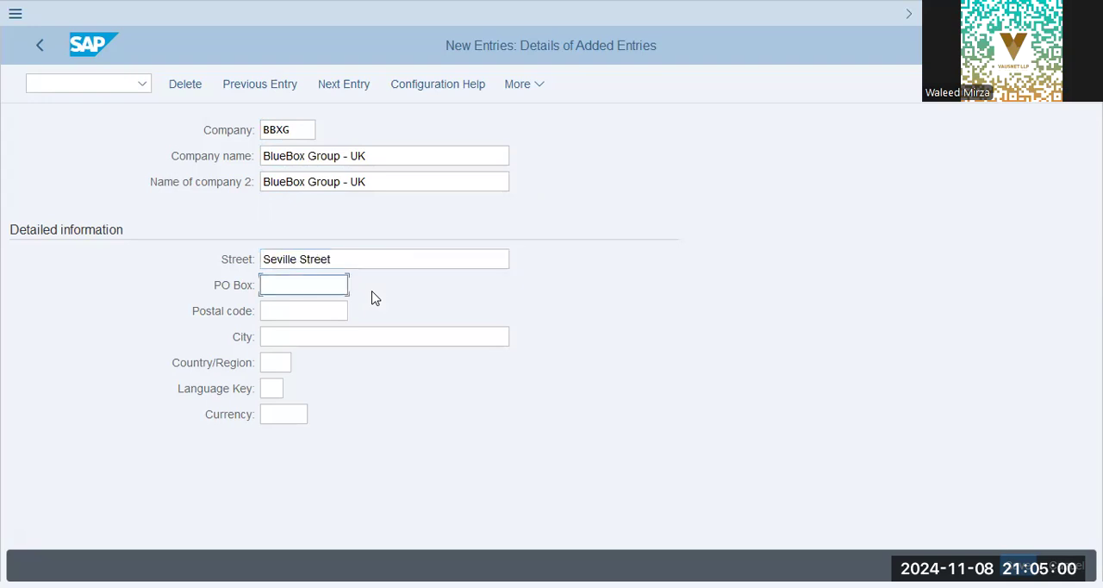
# Fill in the company's PO box and postal code and set its city to London.
pyautogui.write('3595')
pyautogui.press('Tab')
pyautogui.write('3595')
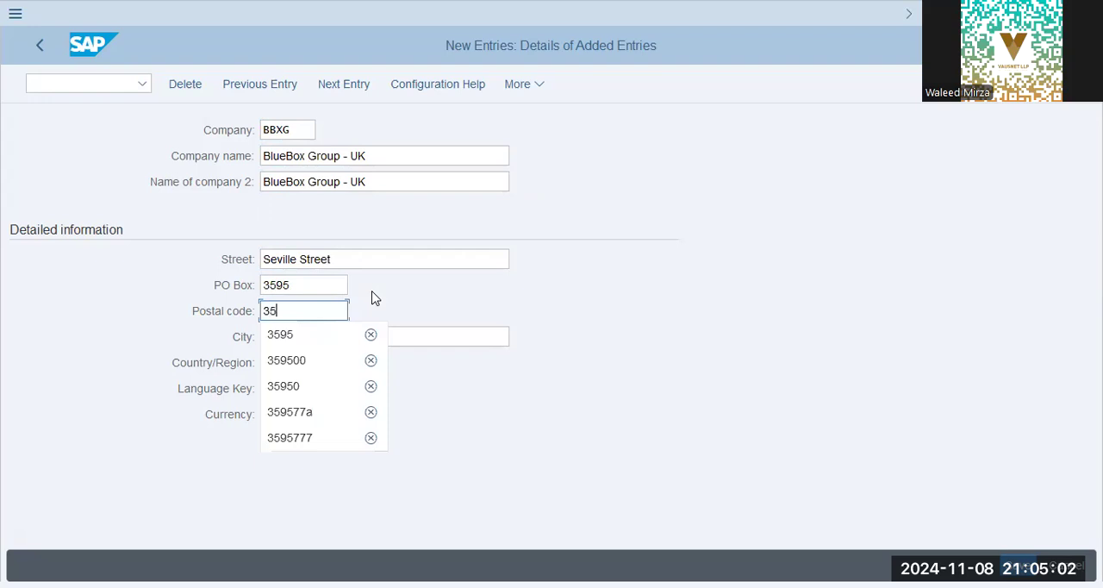
pyautogui.press('Tab')
pyautogui.write('London')
pyautogui.press('Tab')
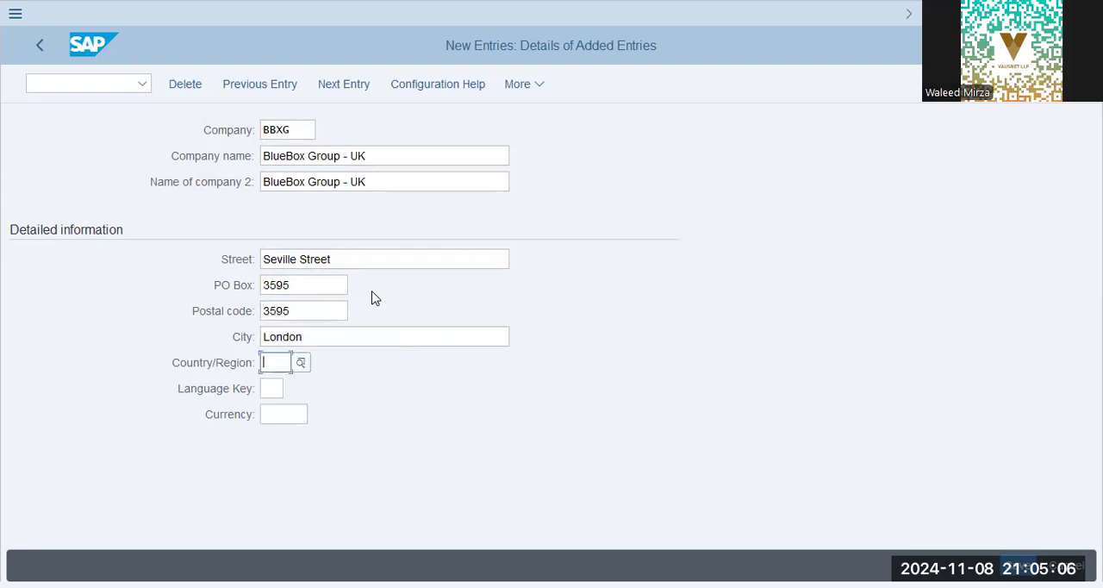
# Set the company's country to GB, language to EN and currency to GBP, and save the entry.
pyautogui.write('gb')
pyautogui.press('Tab')
pyautogui.write('en')
pyautogui.press('Tab')
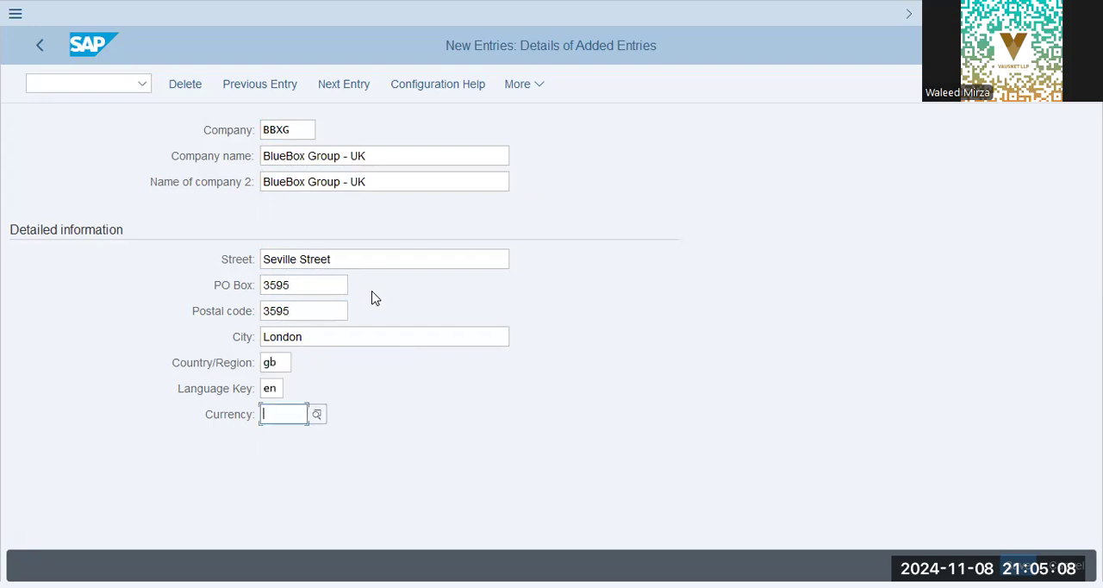
pyautogui.write('gbp')
pyautogui.press('Return')
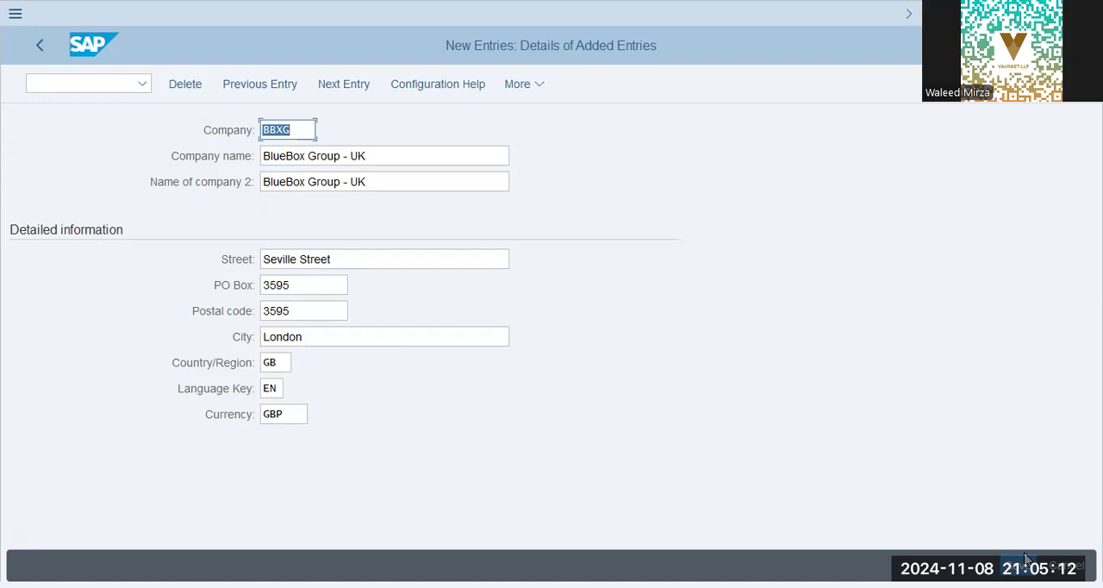
pyautogui.click(1023, 564)
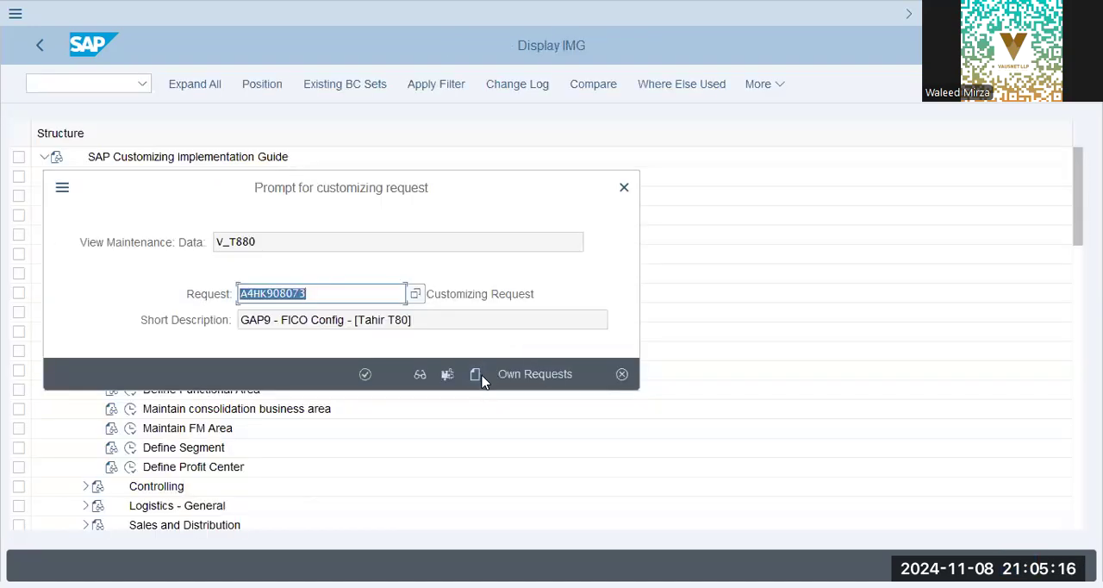
# Create a new customizing request and start its short description with "BlueBox Group - SD/MM Config".
pyautogui.click(477, 373)
pyautogui.write('F')
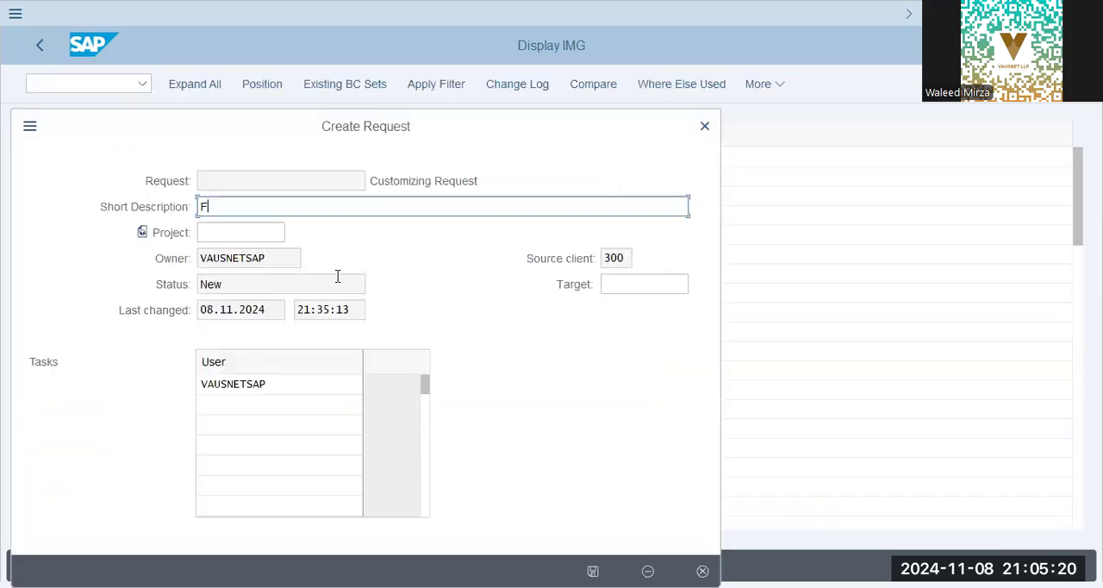
pyautogui.press('BackSpace')
pyautogui.write('BlueBox Group - ')
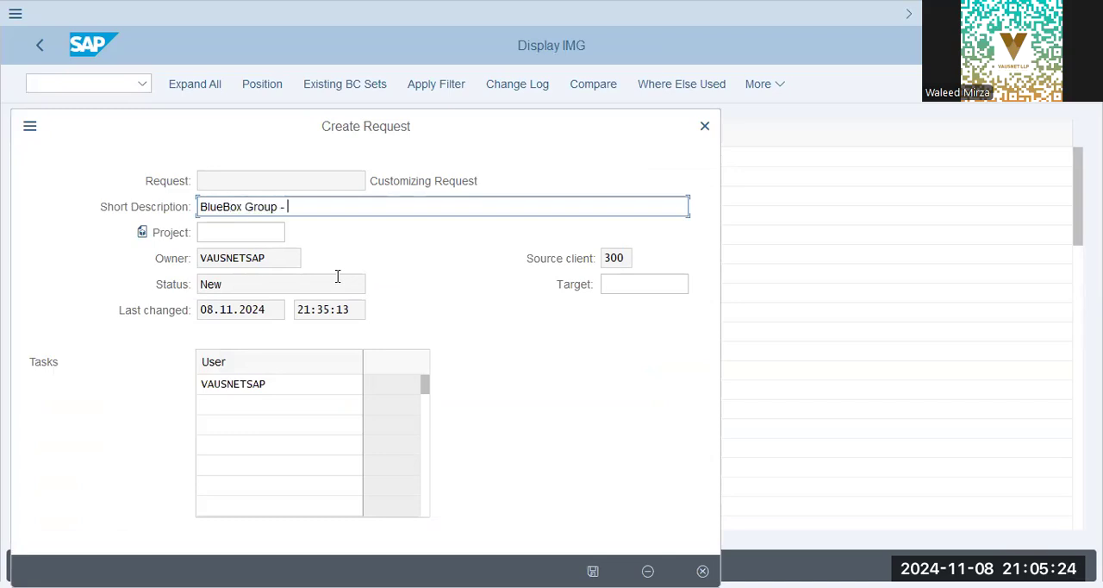
pyautogui.write('SD/MM Config ')
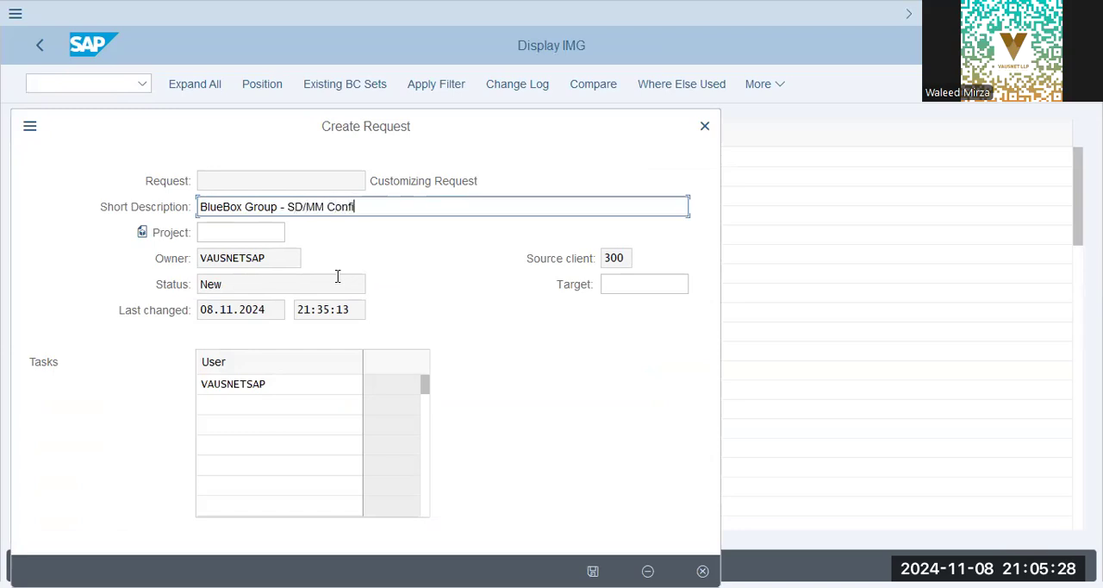
pyautogui.write('- [Junaid, Basit - T')
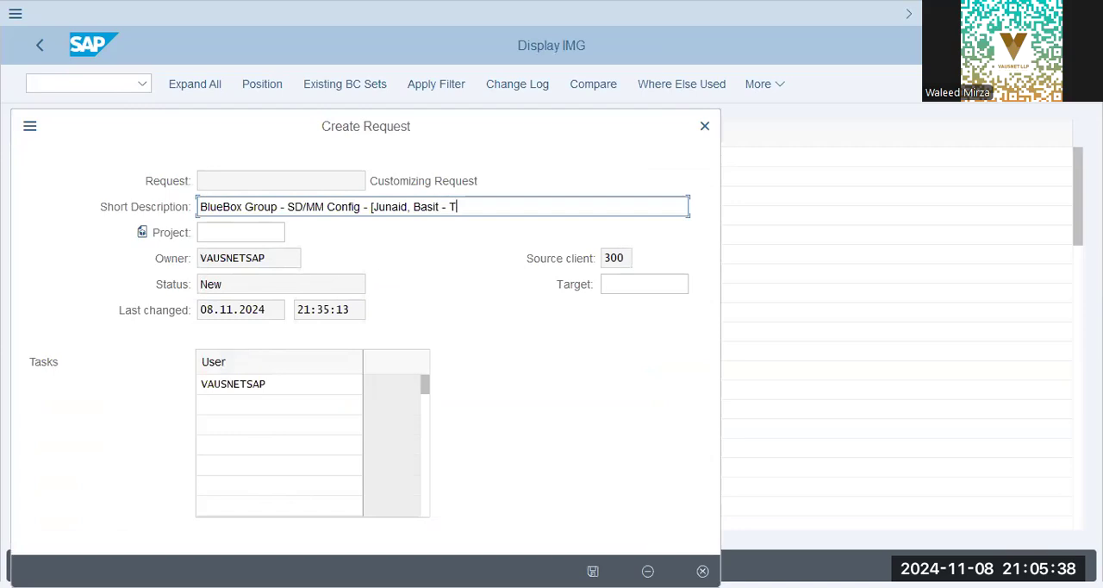
# Complete the short description with the two team members' names and T80 in square brackets, and save the request.
pyautogui.hotkey('alt', 'Tab')
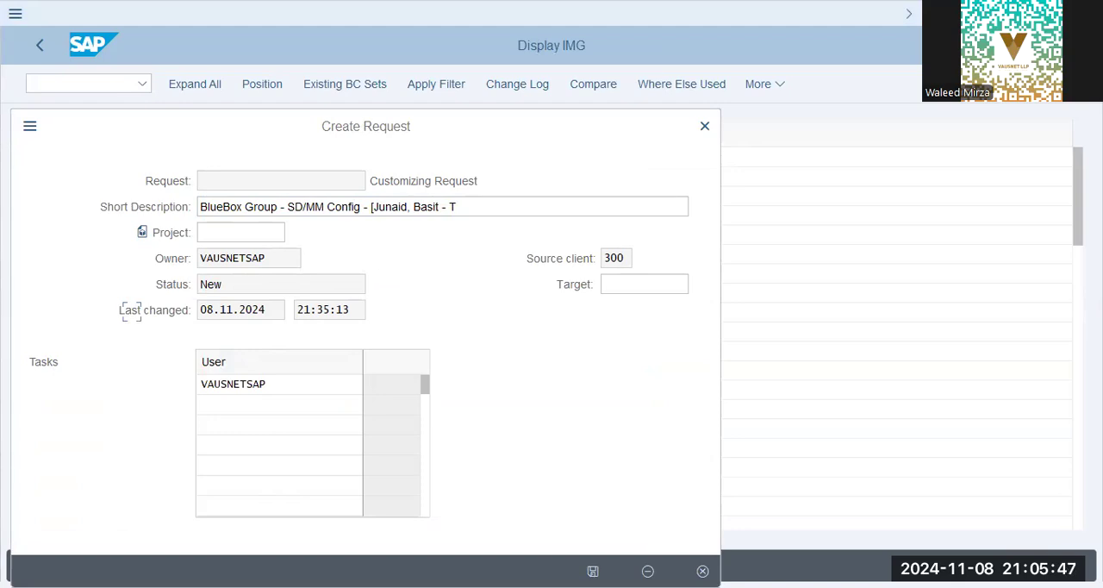
pyautogui.click(547, 199)
pyautogui.write('80)')
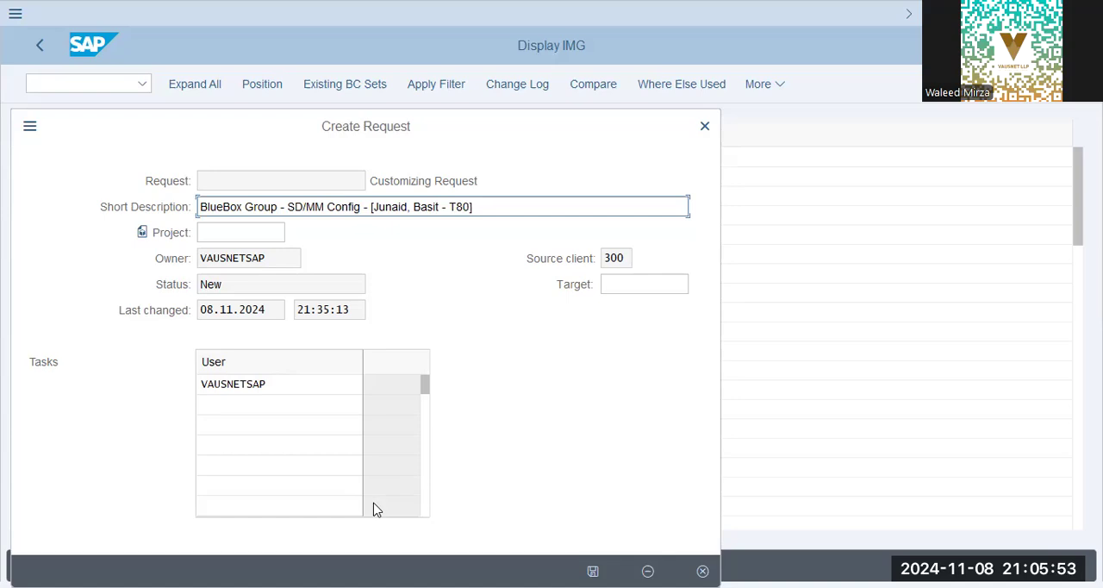
pyautogui.hotkey('alt', 'Tab')
pyautogui.click(546, 422)
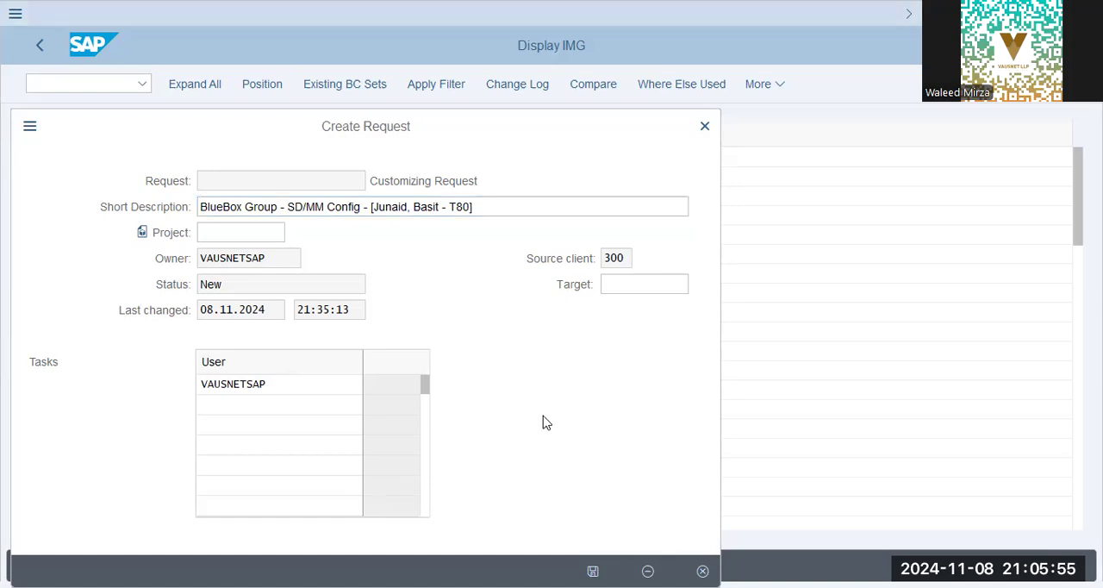
pyautogui.press('Return')
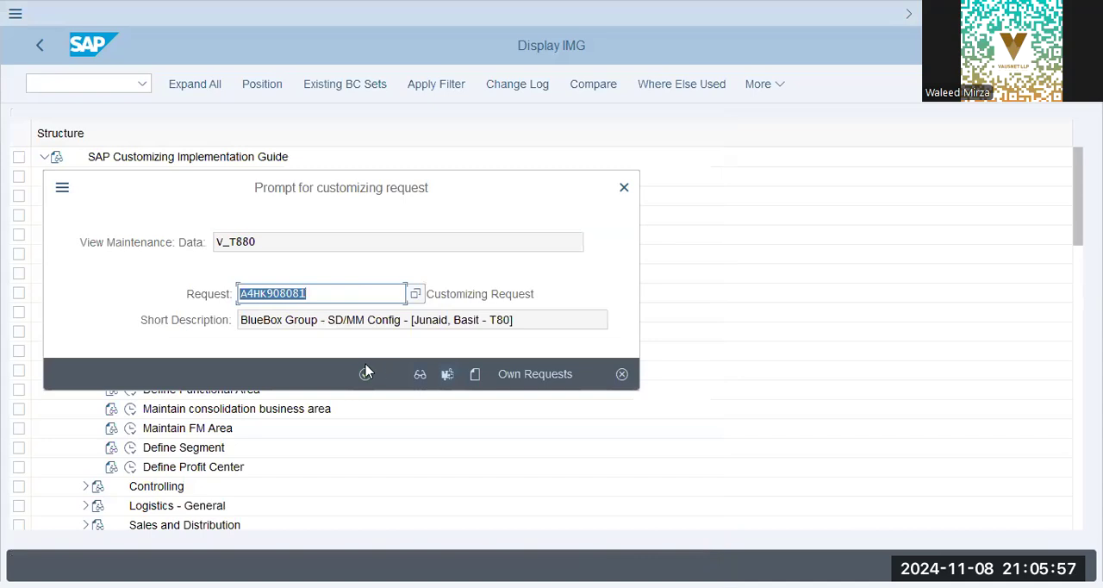
# Assign the company entry to the new customizing request and return to the IMG structure.
pyautogui.click(366, 373)
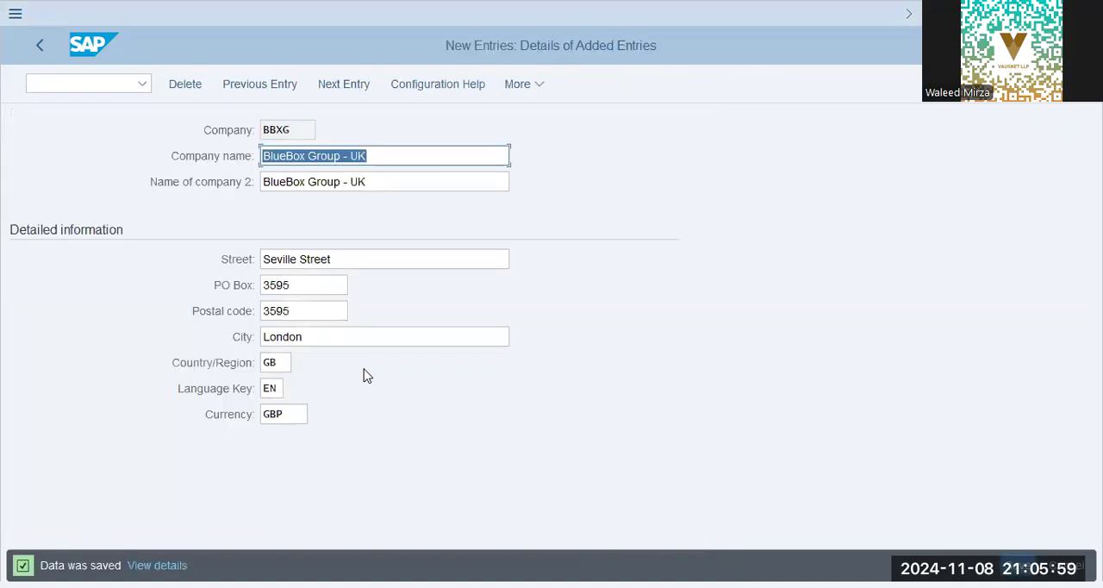
pyautogui.click(40, 44)
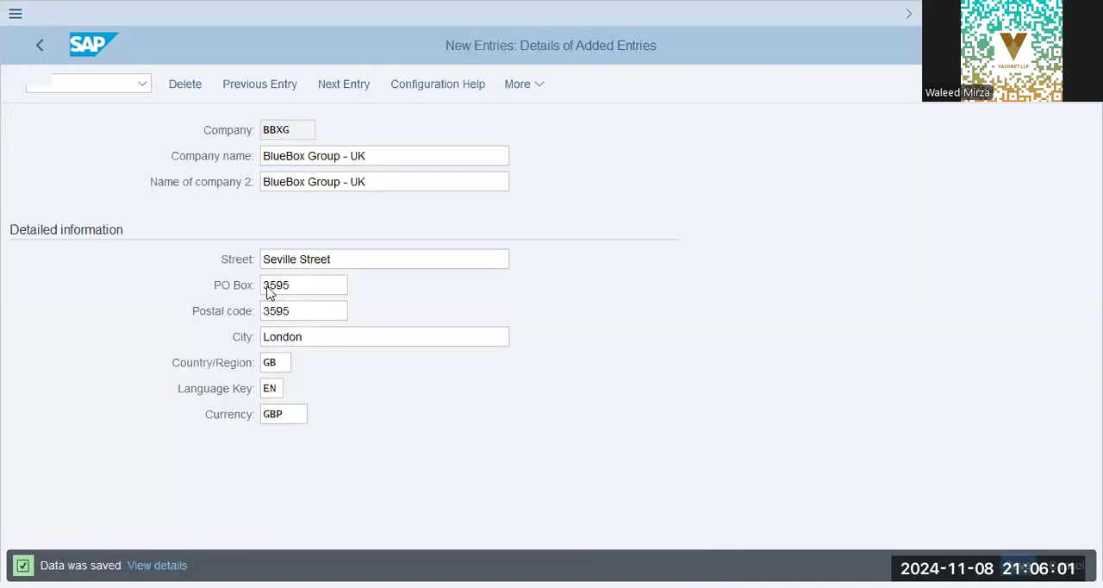
pyautogui.click(41, 46)
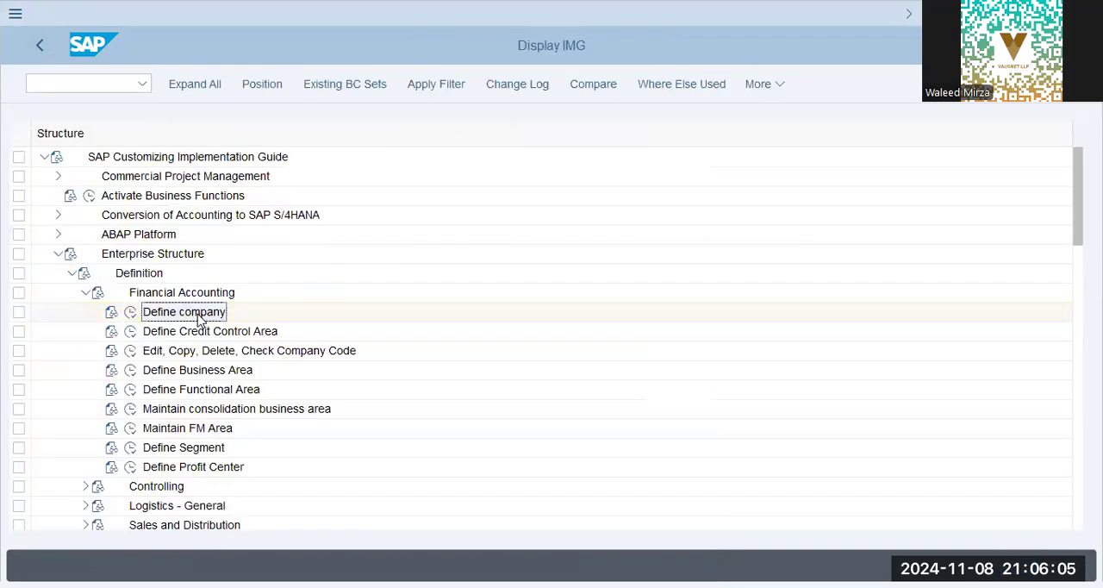
# Open the company code data from Edit, Copy, Delete, Check Company Code and start a new entry.
pyautogui.click(244, 355)
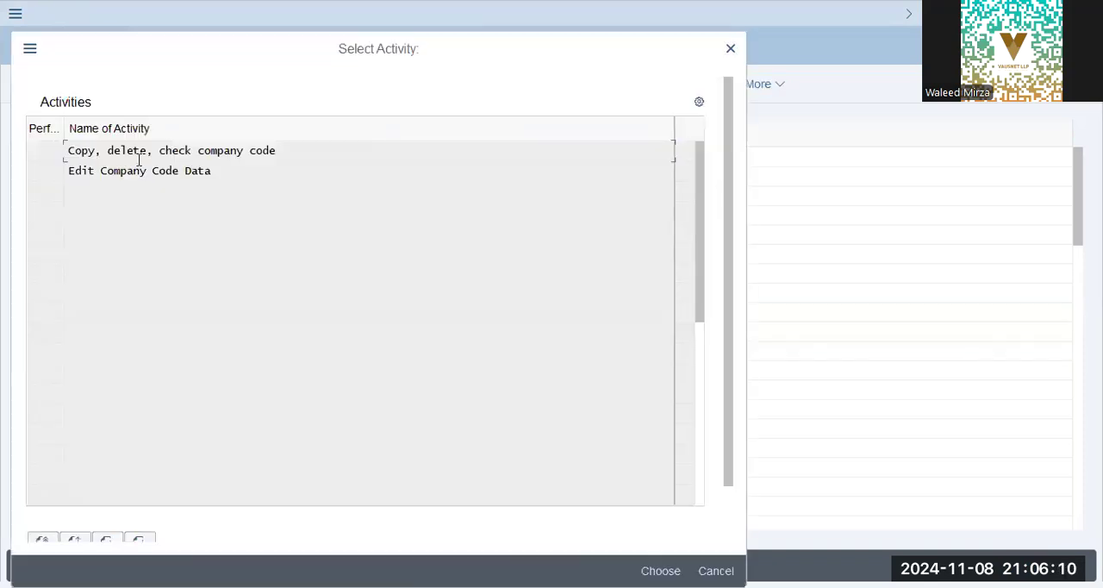
pyautogui.click(140, 169)
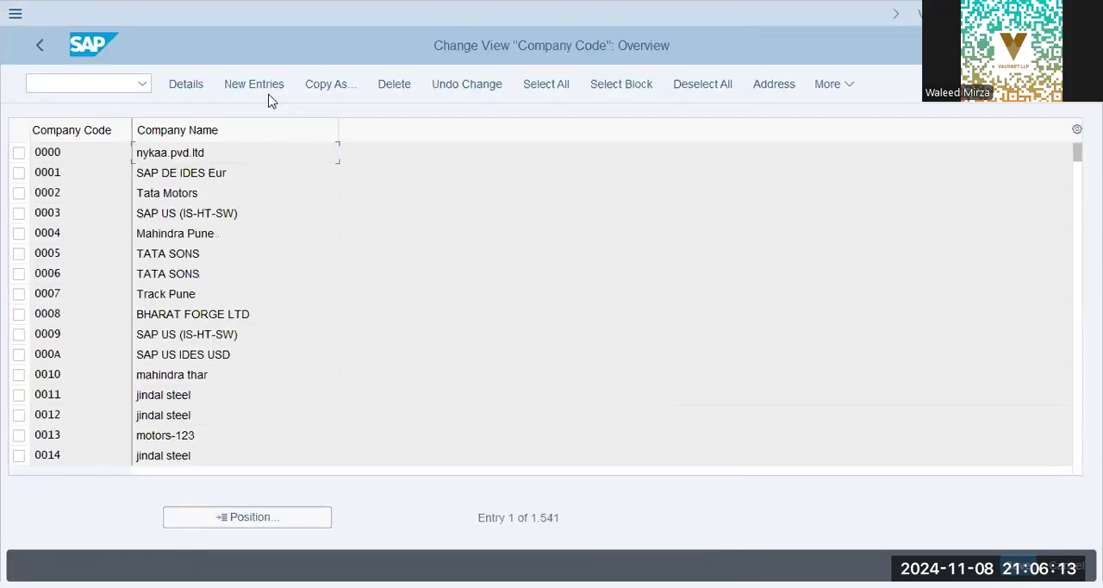
pyautogui.press('F5')
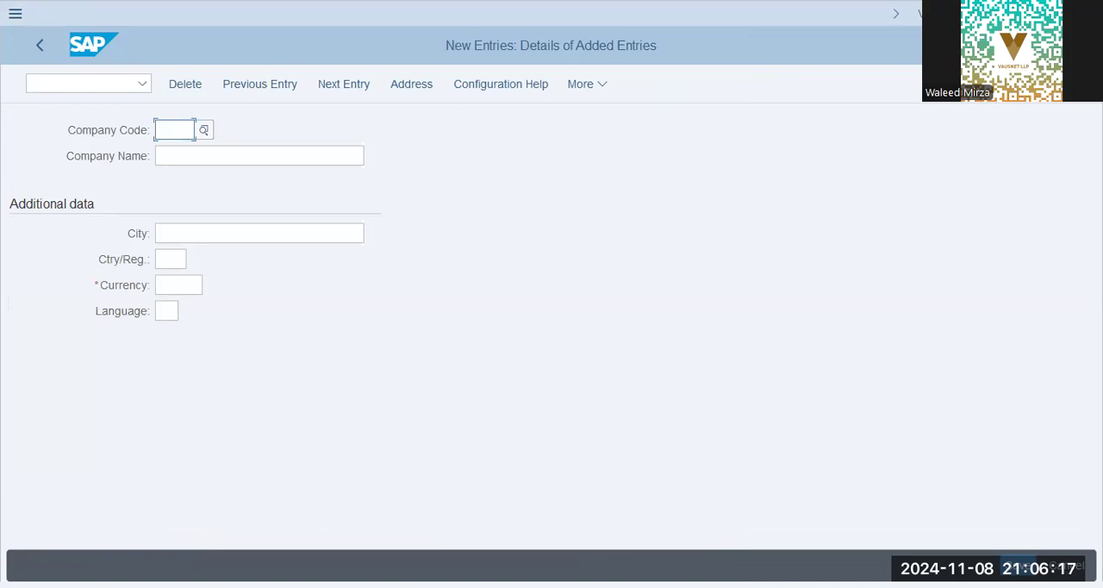
# Enter the company code bbpg with the company name BlueBox Packaging.
pyautogui.write('bbpg')
pyautogui.press('Tab')
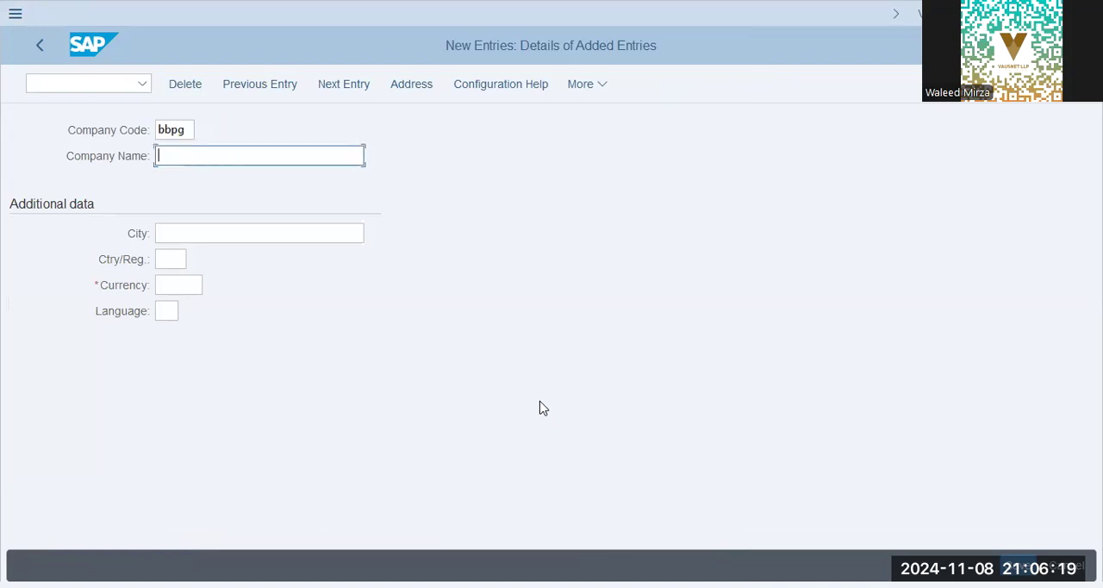
pyautogui.write('BB')
pyautogui.press('BackSpace')
pyautogui.write('lue')
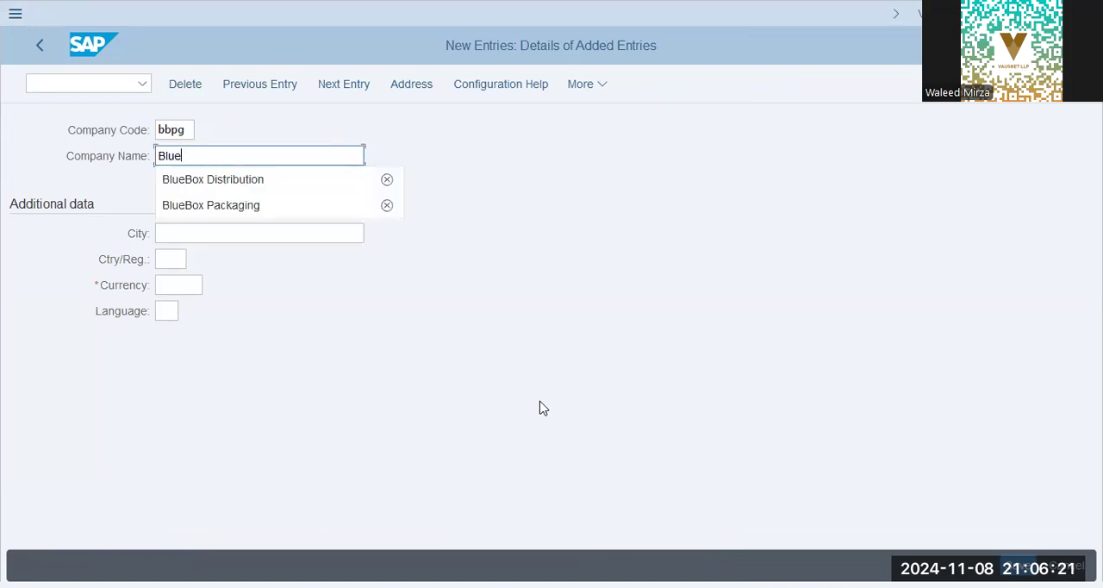
pyautogui.press('Down')
pyautogui.press('Down')
pyautogui.press('Return')
pyautogui.press('Tab')
# Complete the company code's additional data with city Dubai, country ae, currency aed and language en.
pyautogui.write('Dubai')
pyautogui.press('Tab')
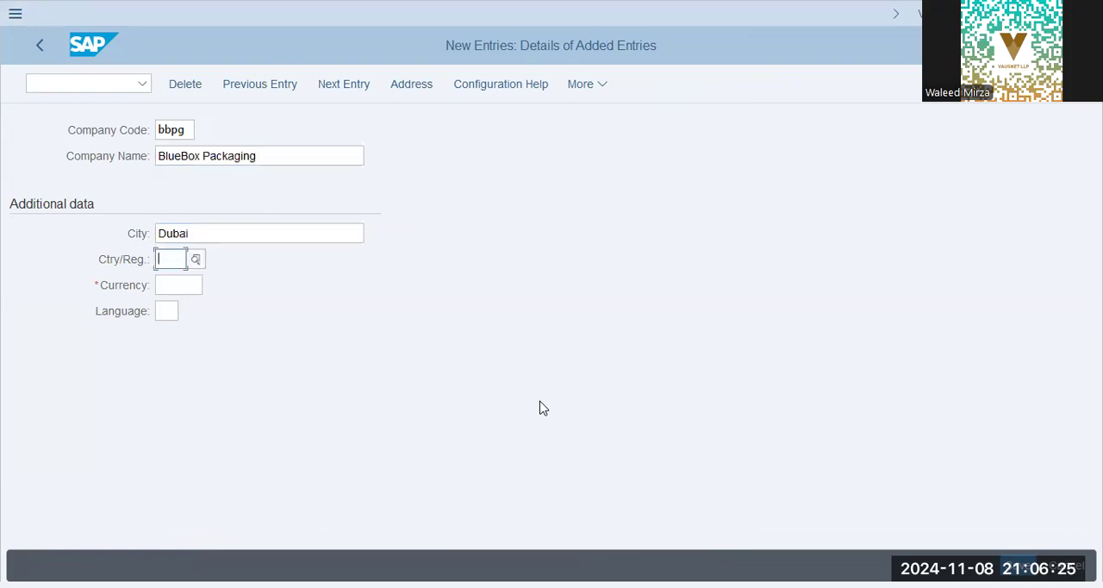
pyautogui.write('ae')
pyautogui.press('Tab')
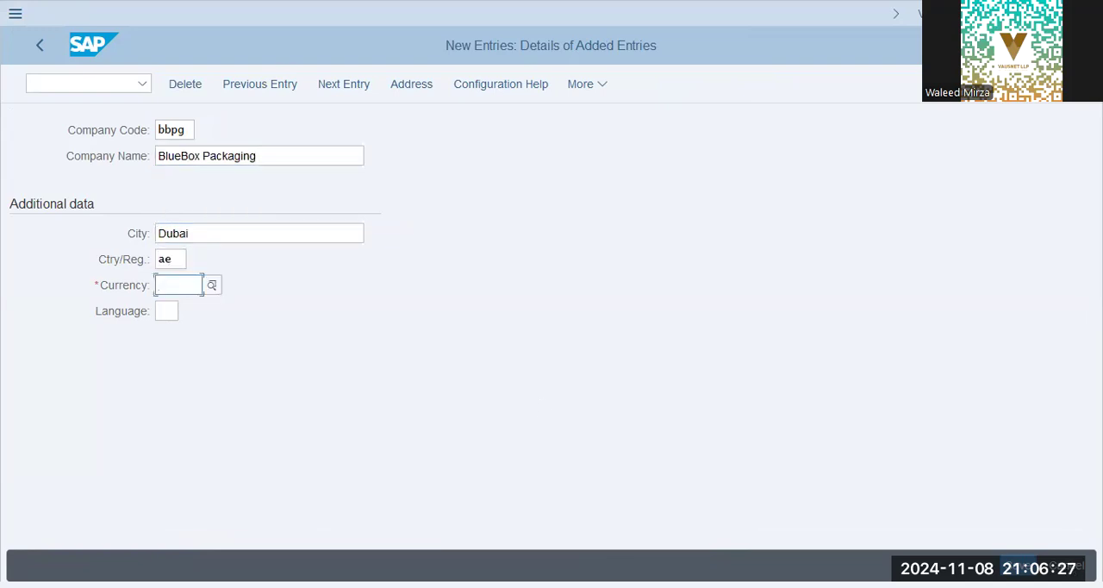
pyautogui.write('aed')
pyautogui.press('Tab')
pyautogui.write('en')
pyautogui.press('Return')
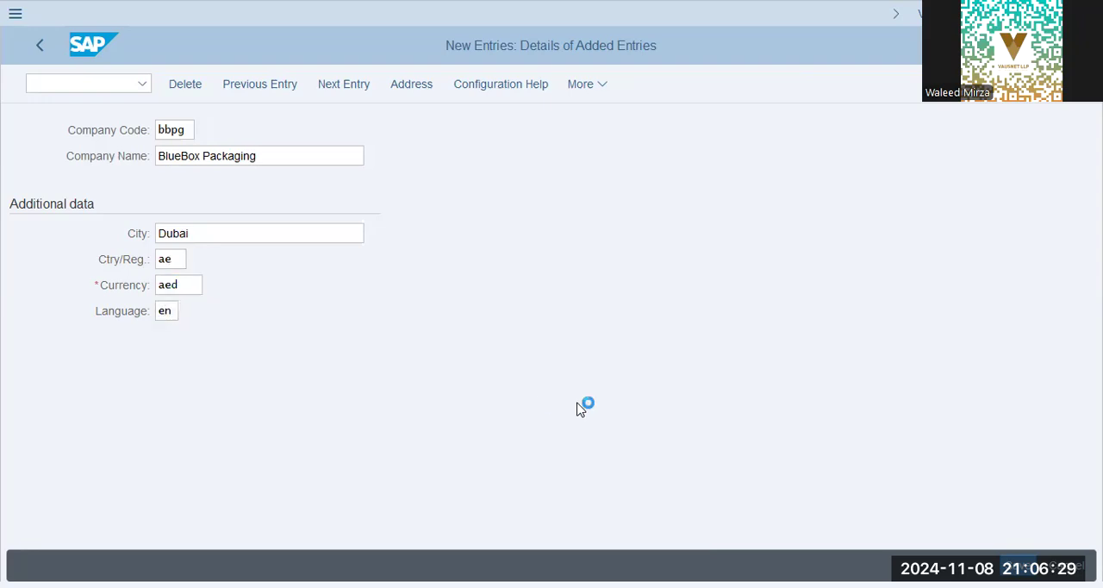
pyautogui.click(194, 233)
pyautogui.click(185, 259)
pyautogui.moveTo(198, 292); pyautogui.dragTo(37, 268)
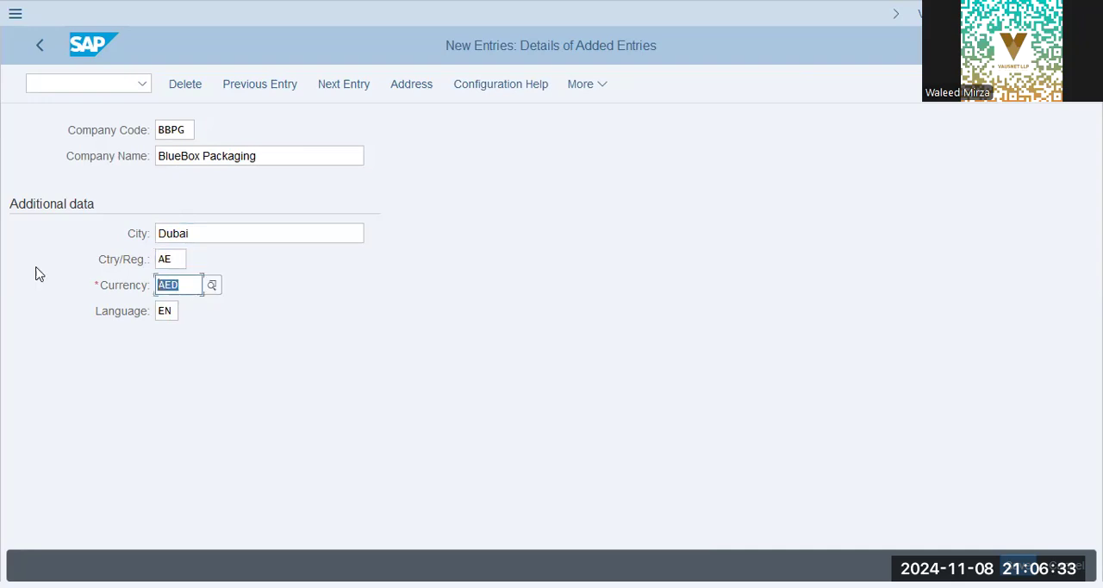
pyautogui.click(186, 283)
# Fill in the company code's address with BBPG for both search terms and country AE, and save it to the customizing request.
pyautogui.click(448, 260)
pyautogui.write('BBPG')
pyautogui.press('Tab')
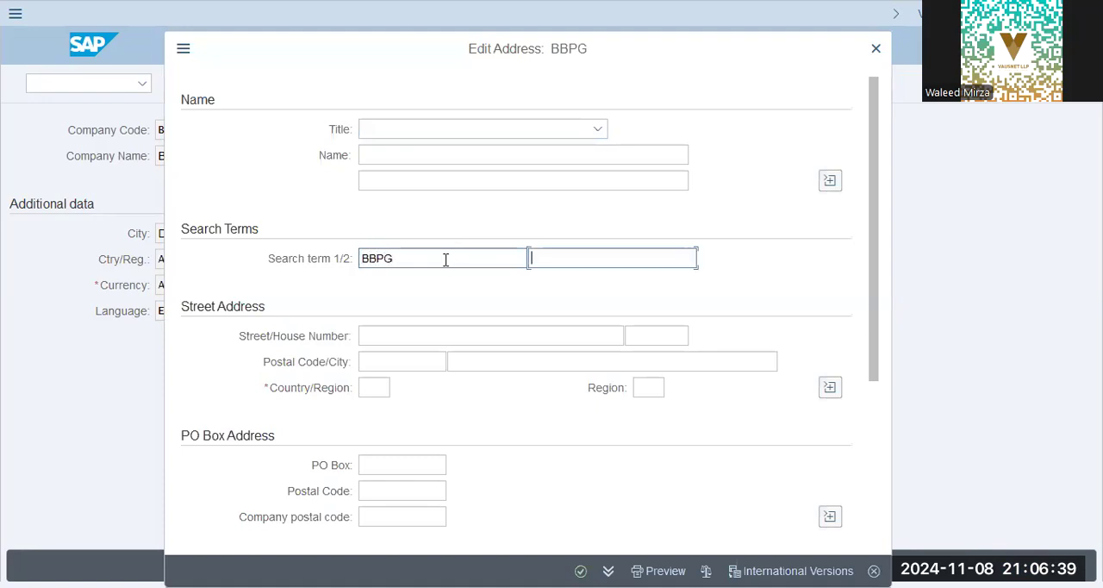
pyautogui.write('BBPG')
pyautogui.press('Tab')
pyautogui.press('Tab')
pyautogui.press('Tab')
pyautogui.press('Tab')
pyautogui.press('Tab')
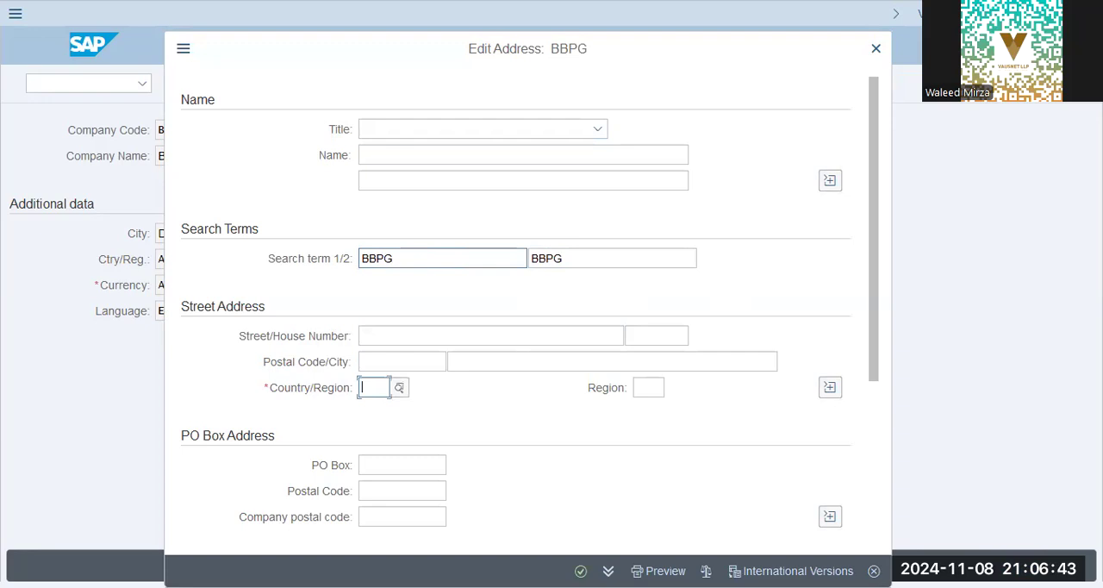
pyautogui.write('AE')
pyautogui.press('Tab')
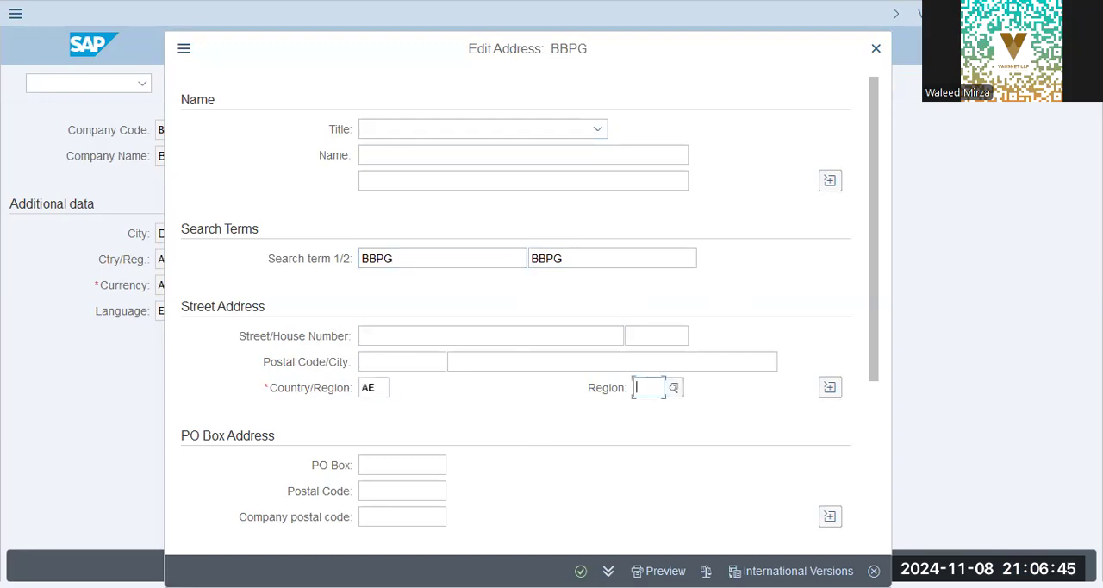
pyautogui.press('Return')
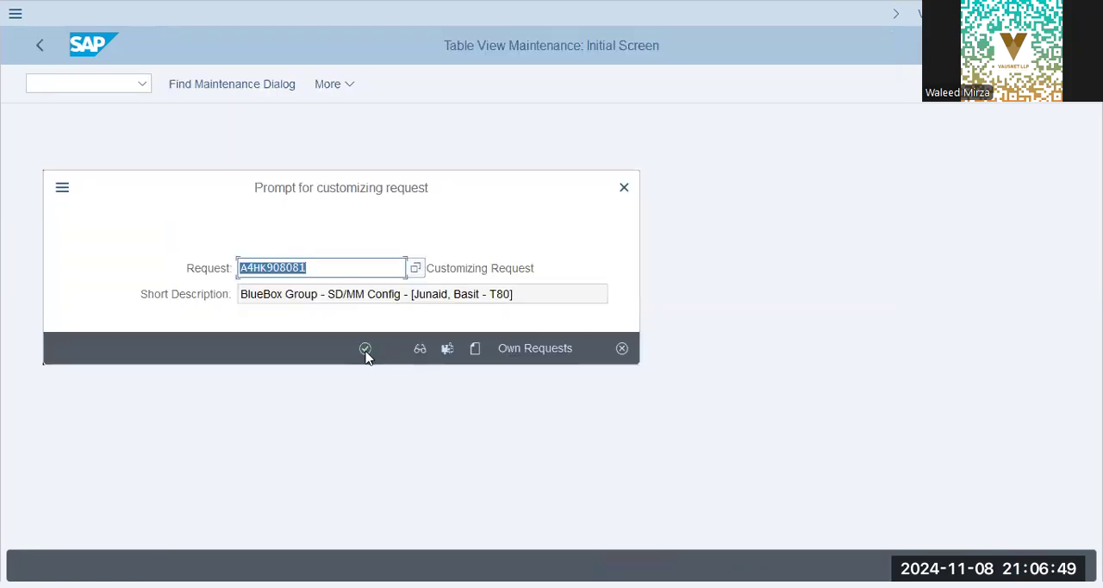
pyautogui.click(364, 349)
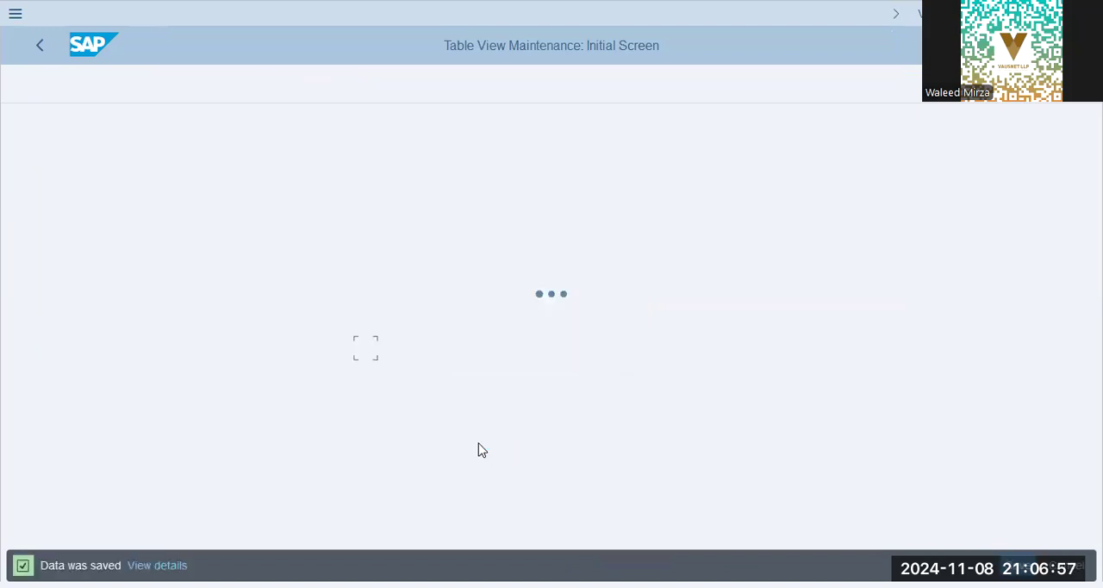
pyautogui.click(43, 50)
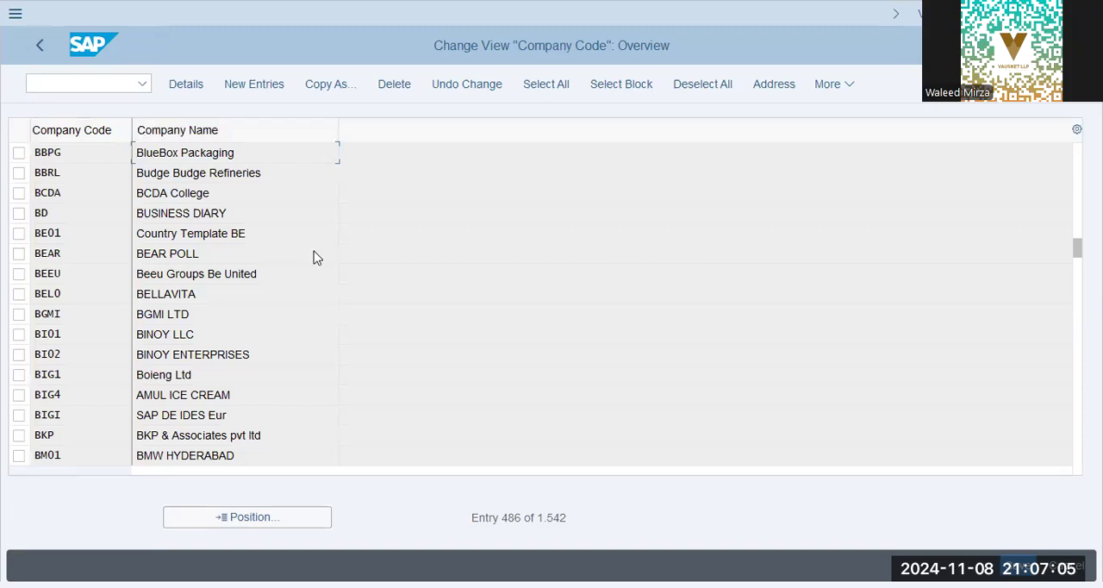
# Return to the IMG structure and open Define Plant under Logistics - General.
pyautogui.press('F3')
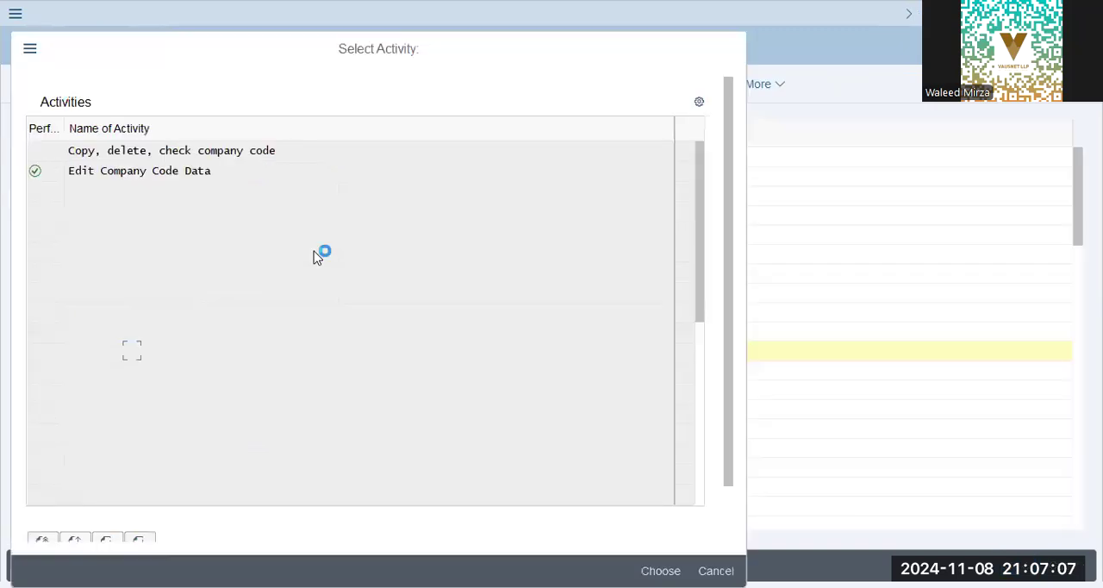
pyautogui.press('F3')
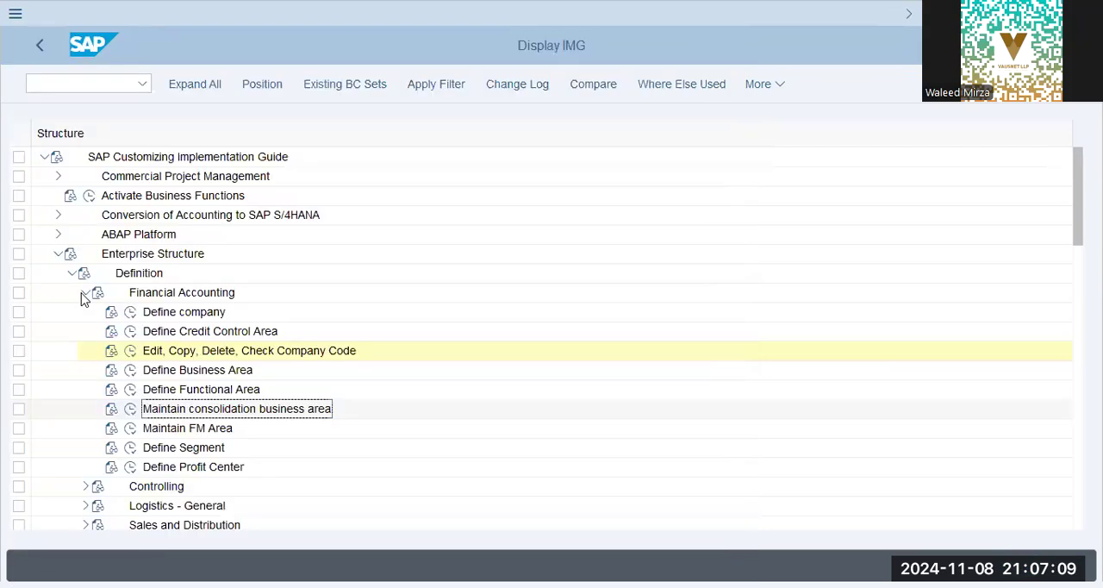
pyautogui.click(86, 293)
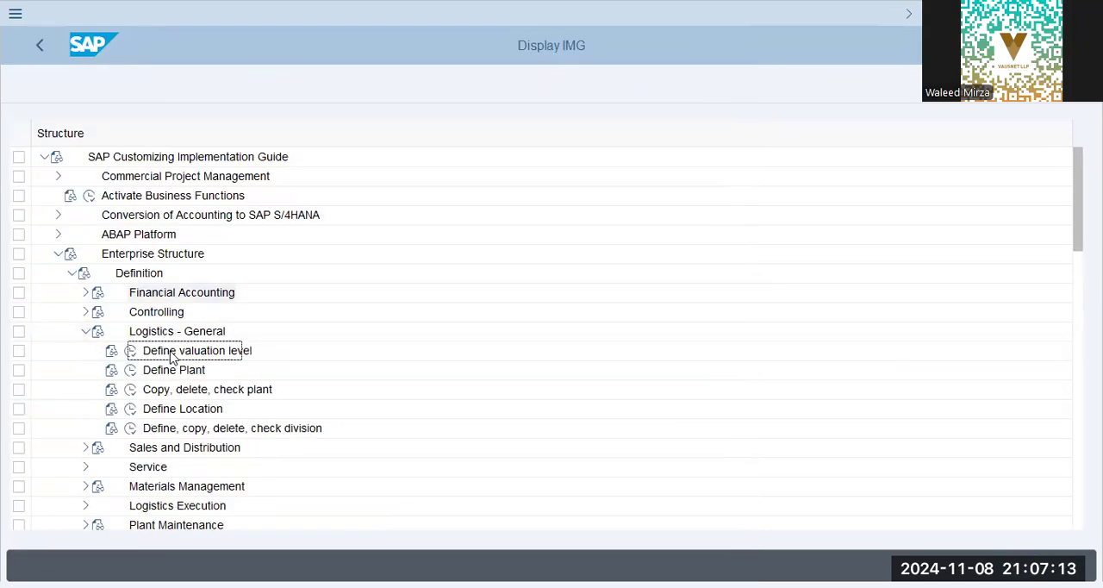
pyautogui.click(132, 371)
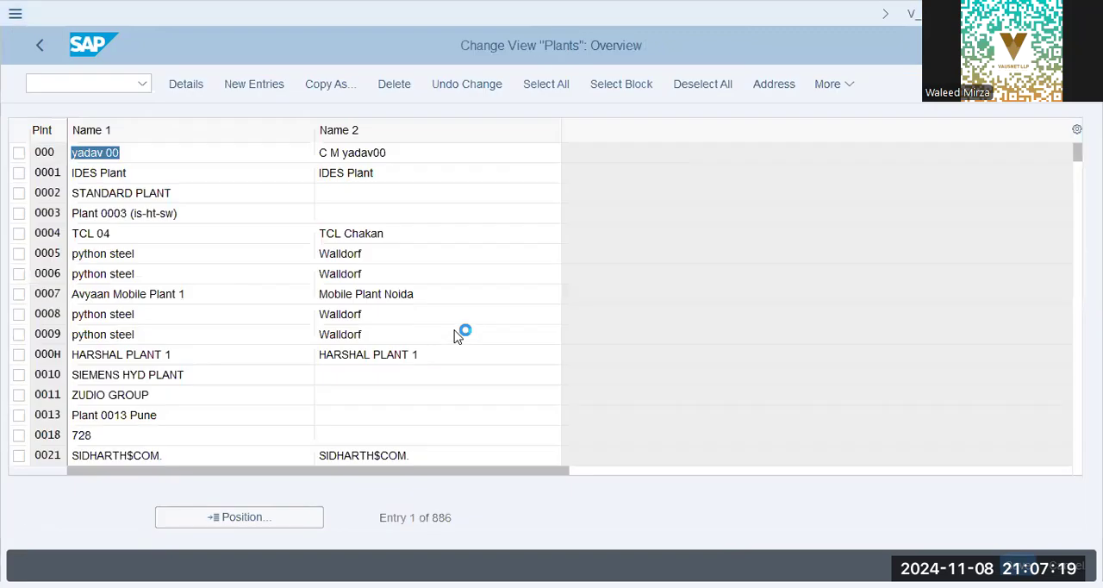
# Switch to the note and add the code BBP after a dash.
pyautogui.hotkey('alt', 'Tab')
pyautogui.click(474, 261)
pyautogui.write('- bbp')
pyautogui.press('BackSpace')
pyautogui.press('BackSpace')
pyautogui.press('BackSpace')
pyautogui.write('BBP')
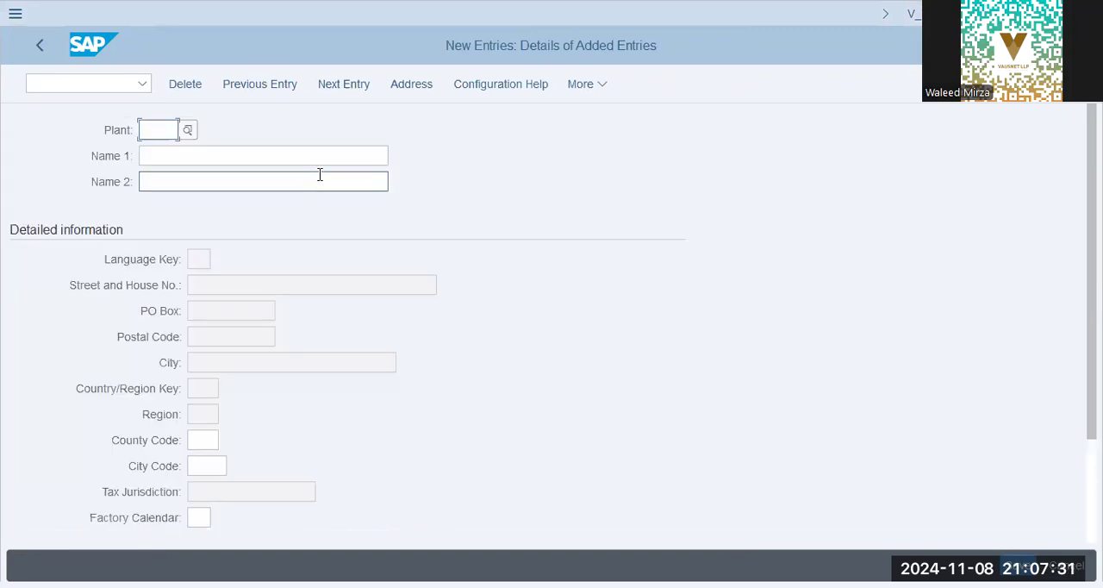
# In a new plant entry, enter the plant code bbpg and BlueBox Packaging Plant as Name 1.
pyautogui.write('bbpg')
pyautogui.press('Tab')
pyautogui.write('BlueBox Packaging Plant')
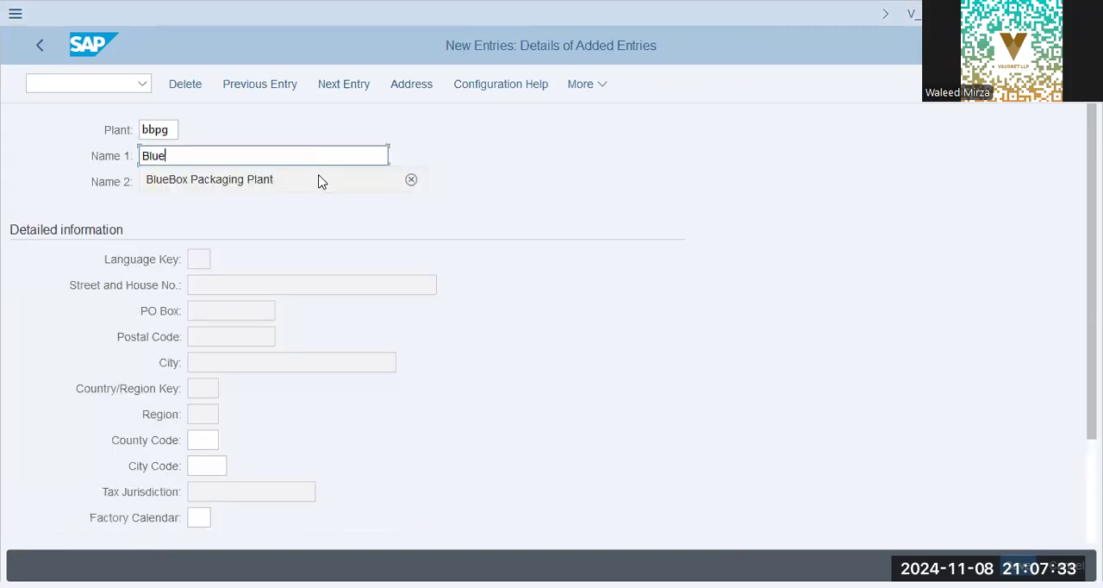
# Enter BlueBox Packaging - Sharjah as the plant's Name 2.
pyautogui.press('Tab')
pyautogui.write('BlueBox Packaging P')
pyautogui.press('BackSpace')
pyautogui.write('- Sharjah')
pyautogui.press('Tab')
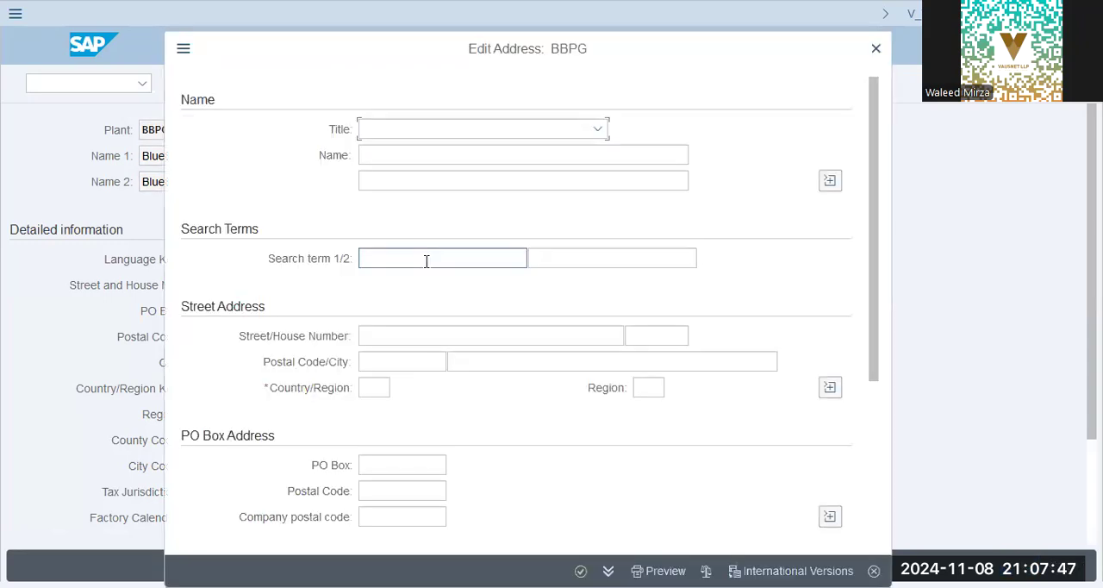
# Fill in the plant's address with BBPG BlueBox for both search terms and country AE.
pyautogui.click(425, 261)
pyautogui.write('BBPG')
pyautogui.press('Tab')
pyautogui.write('B')
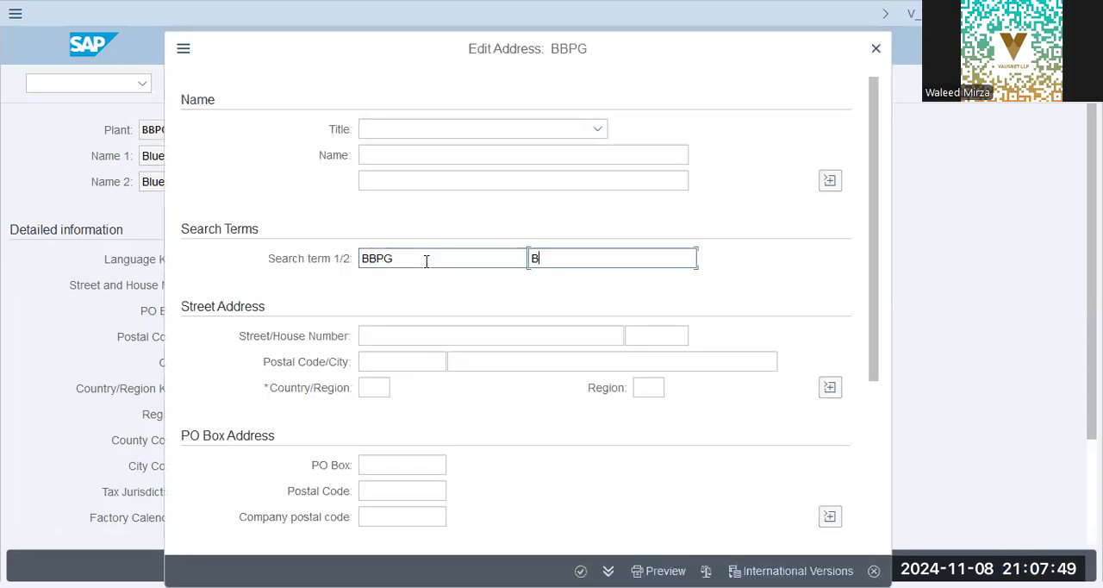
pyautogui.write('BPG BlueBox')
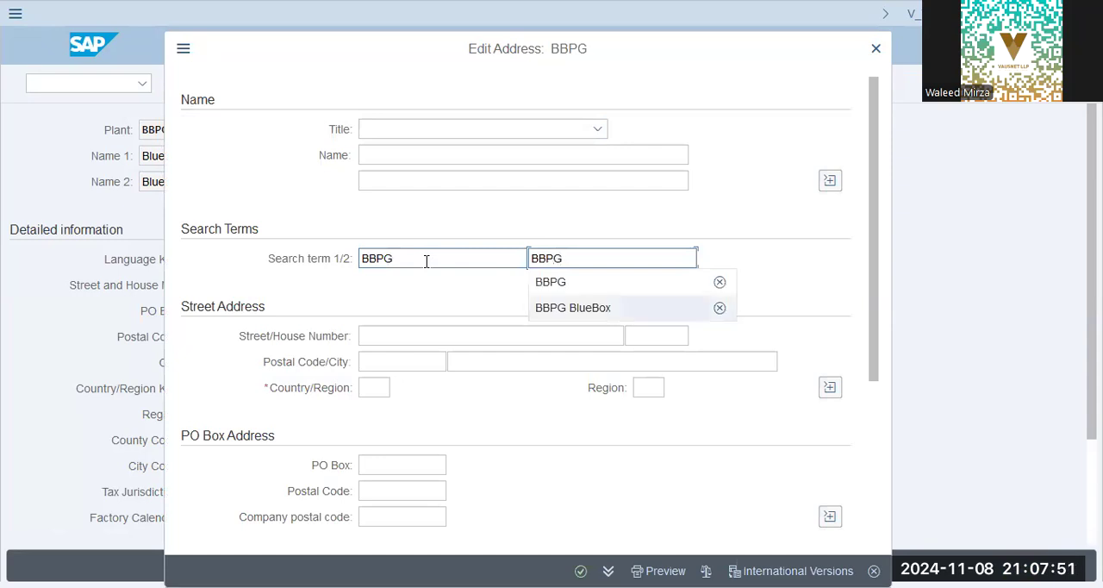
pyautogui.click(425, 261)
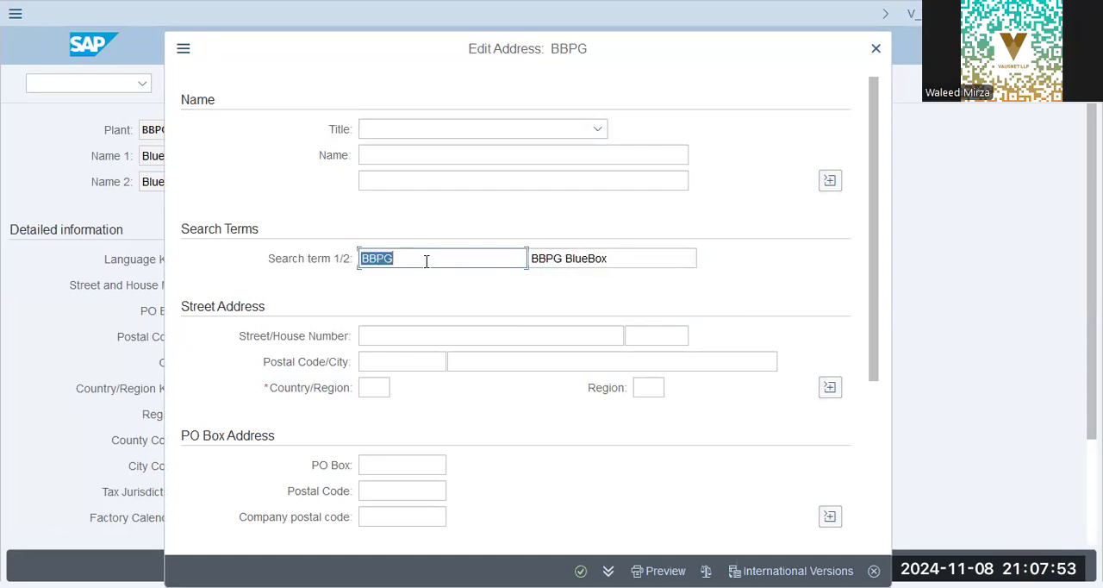
pyautogui.click(426, 261)
pyautogui.click(415, 308)
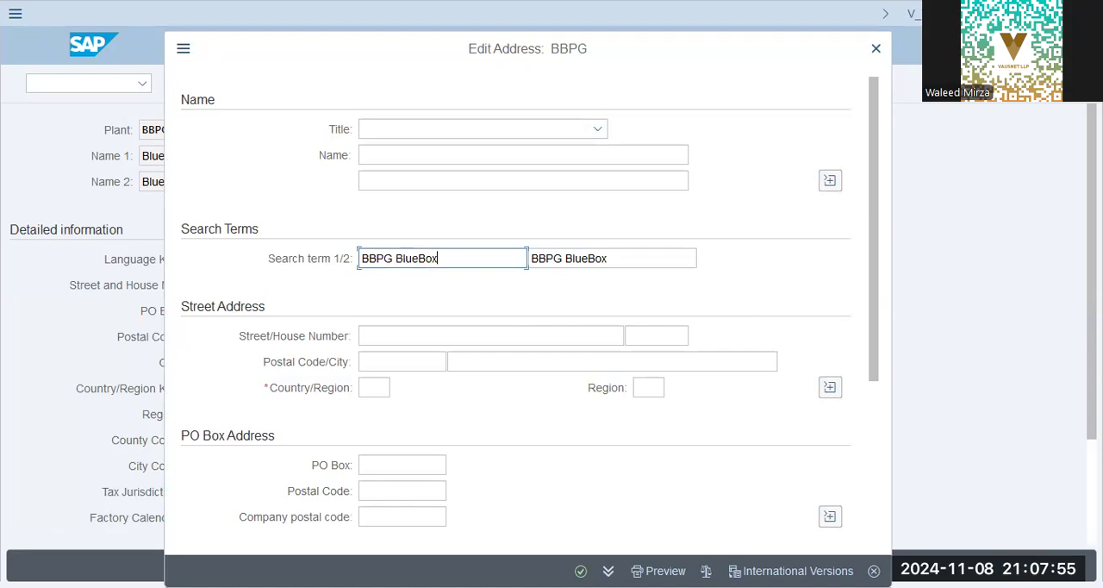
pyautogui.click(376, 387)
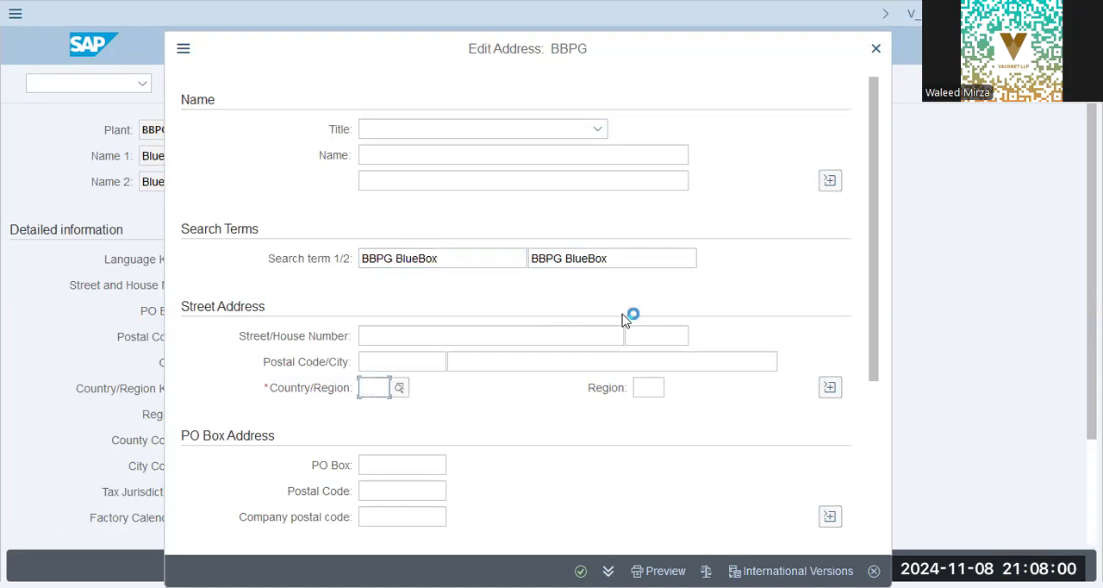
pyautogui.write('AE')
pyautogui.press('Return')
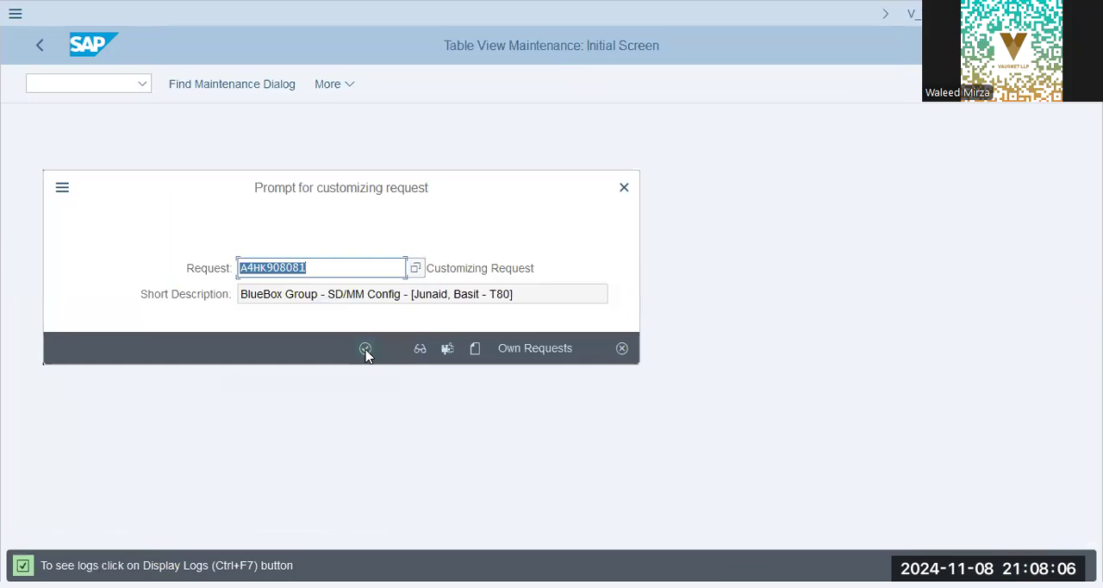
# Save the plant to the customizing request, and view its logs before returning to the IMG structure.
pyautogui.click(365, 349)
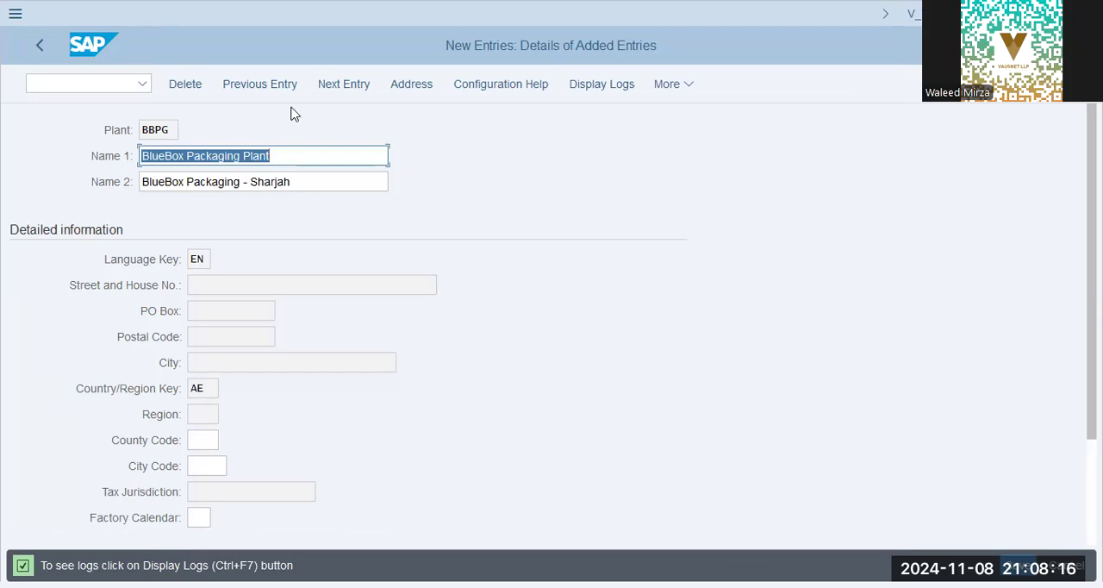
pyautogui.click(608, 85)
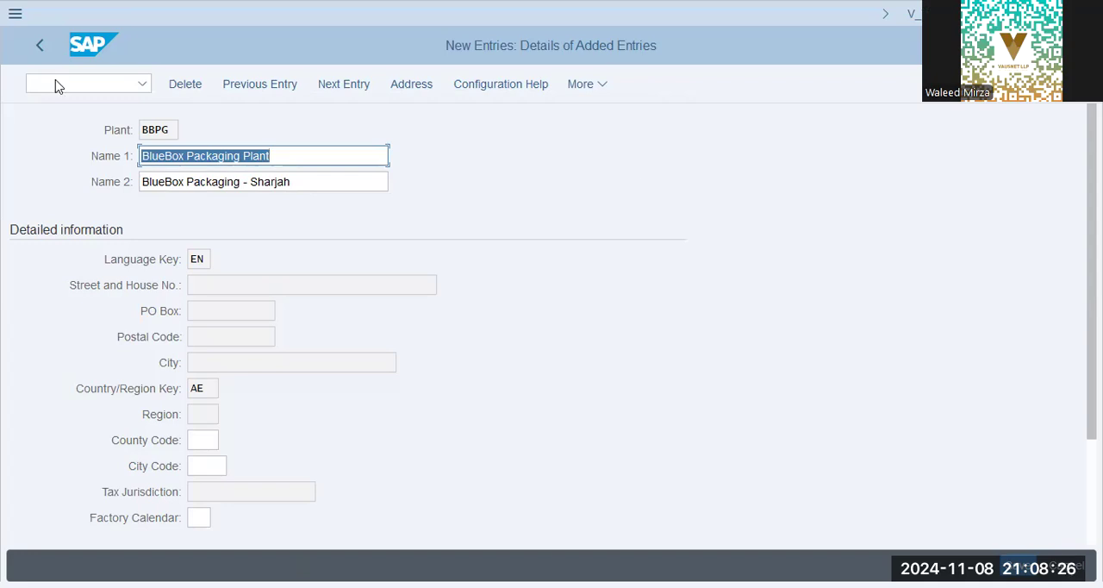
pyautogui.click(38, 47)
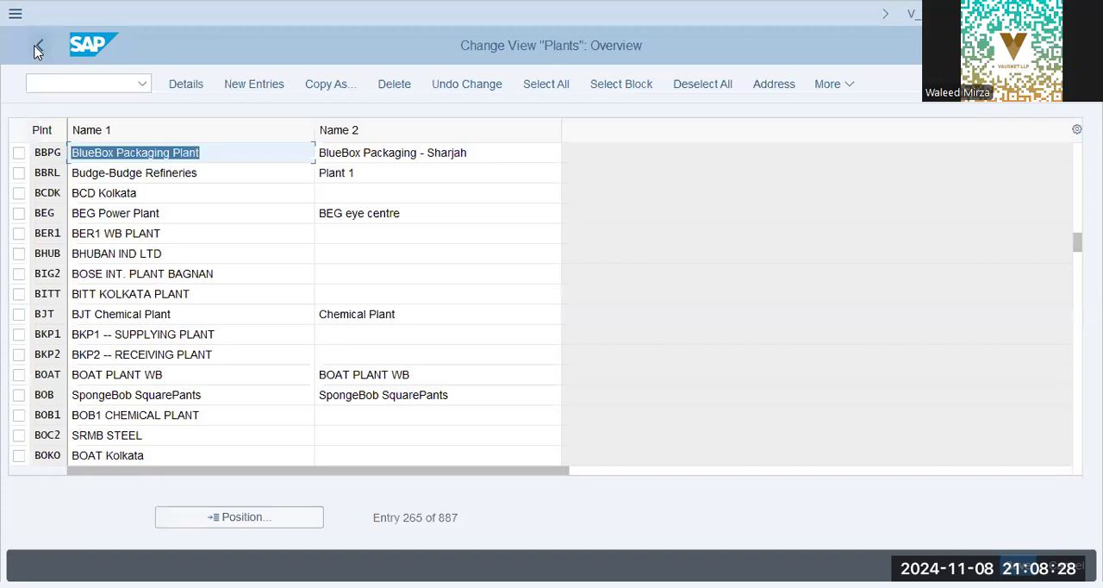
pyautogui.click(36, 48)
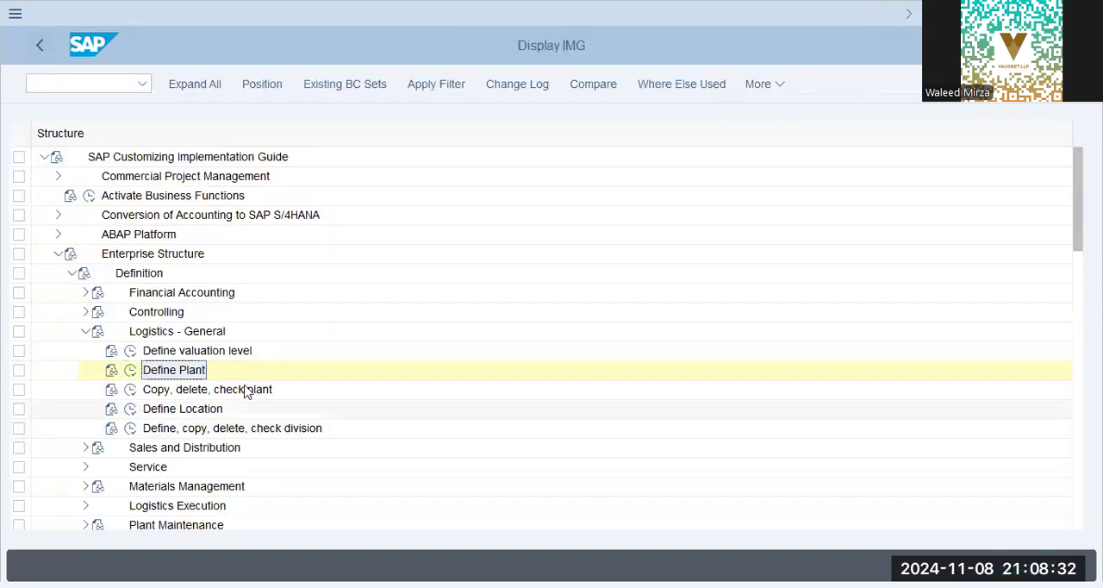
# Open Define Location under Logistics - General and start a new entry.
pyautogui.click(239, 391)
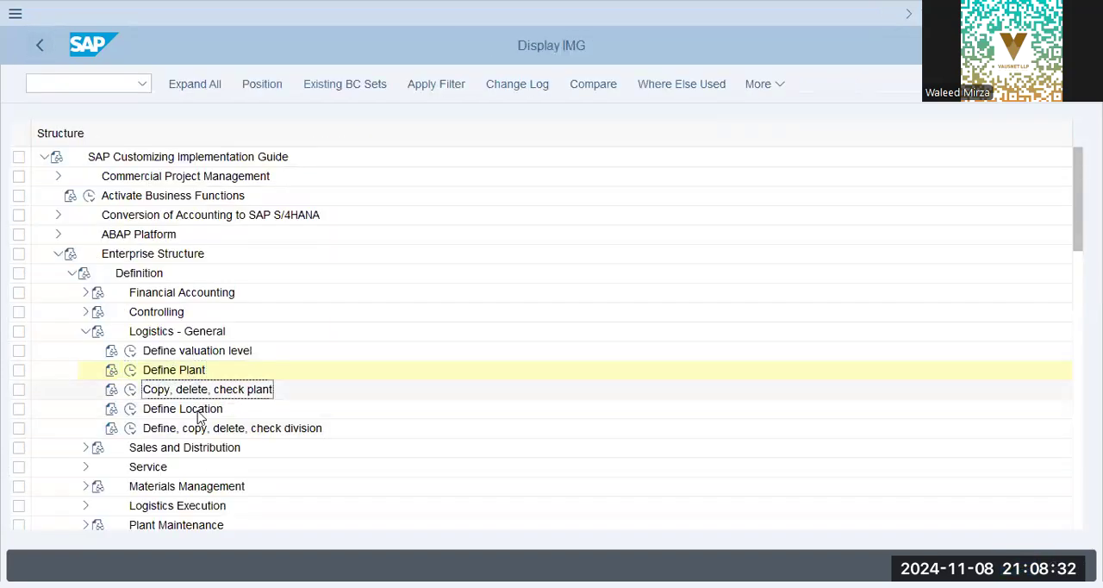
pyautogui.click(148, 411)
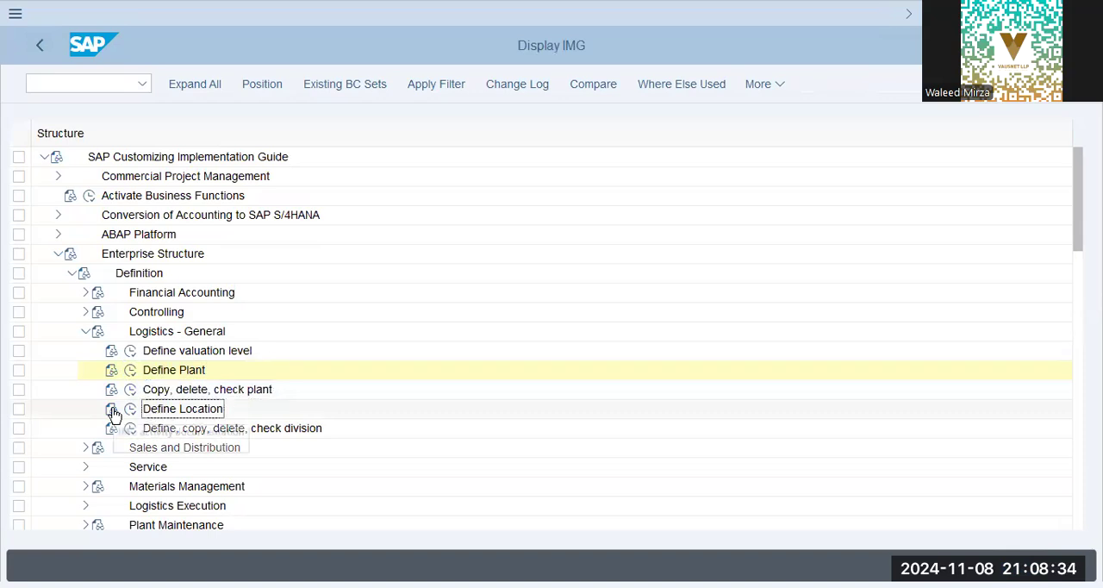
pyautogui.click(129, 410)
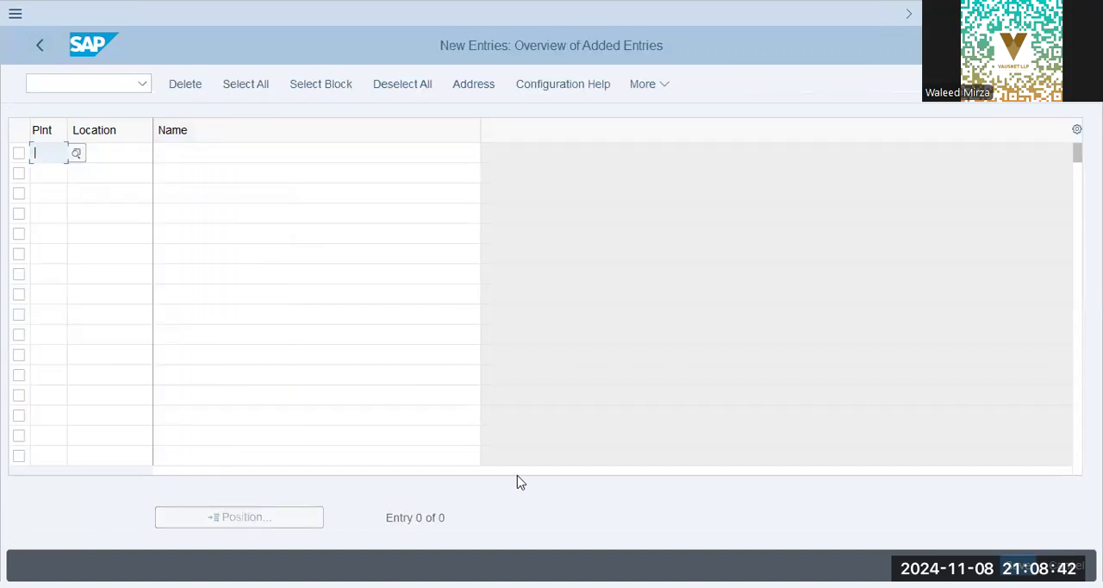
# Enter plant BBPG with location Shj and the name BLUEBOX Plant - BBPG - Sharjah.
pyautogui.write('BBPG')
pyautogui.press('Tab')
pyautogui.write('Shj')
pyautogui.press('Tab')
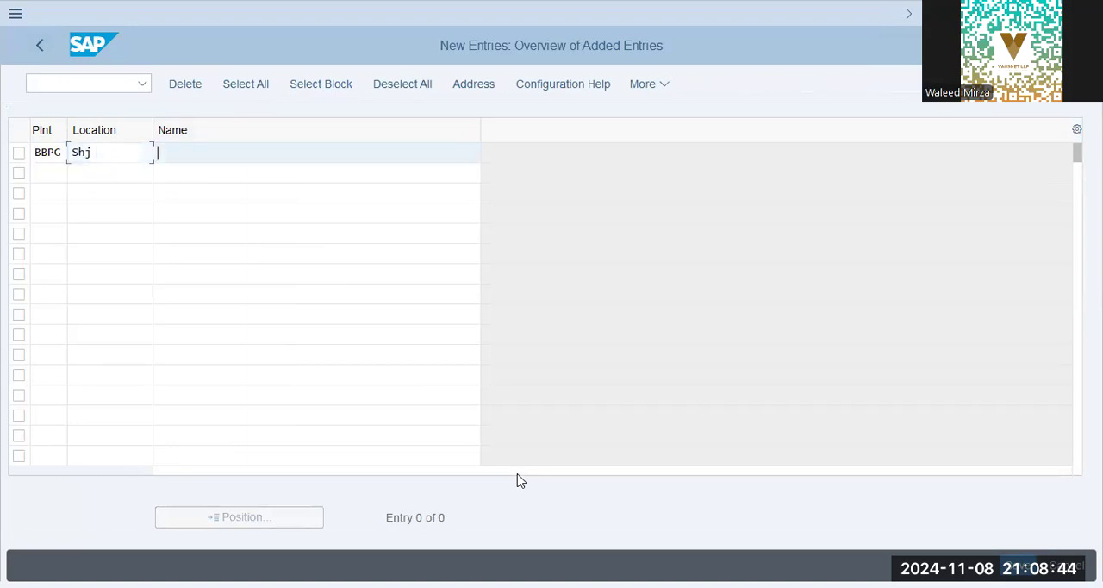
pyautogui.write('BB')
pyautogui.write('UEBOX')
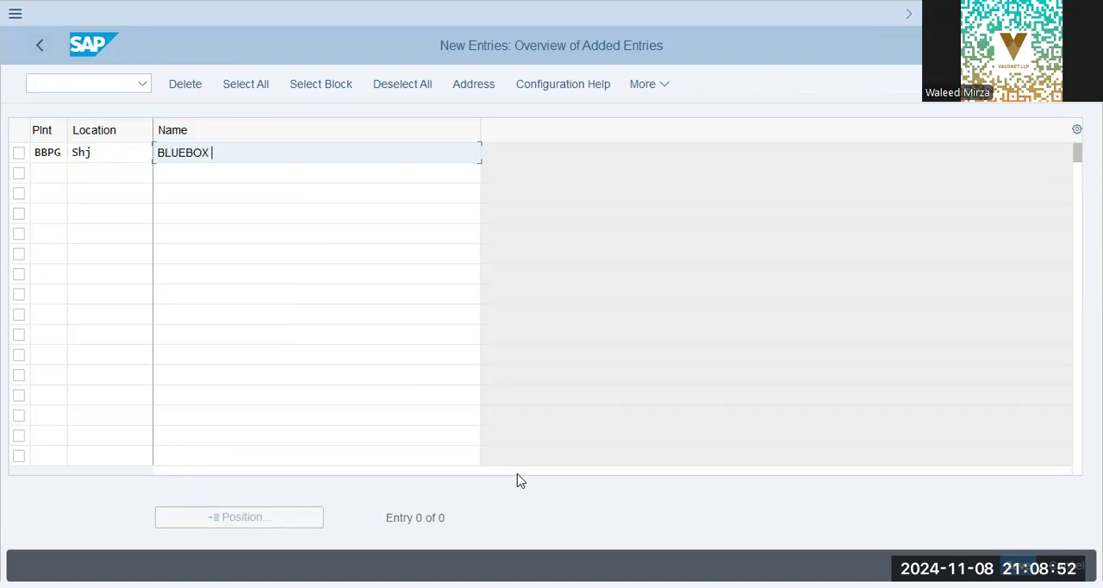
pyautogui.write(' Plant - BBPG - Sharjah')
pyautogui.press('Return')
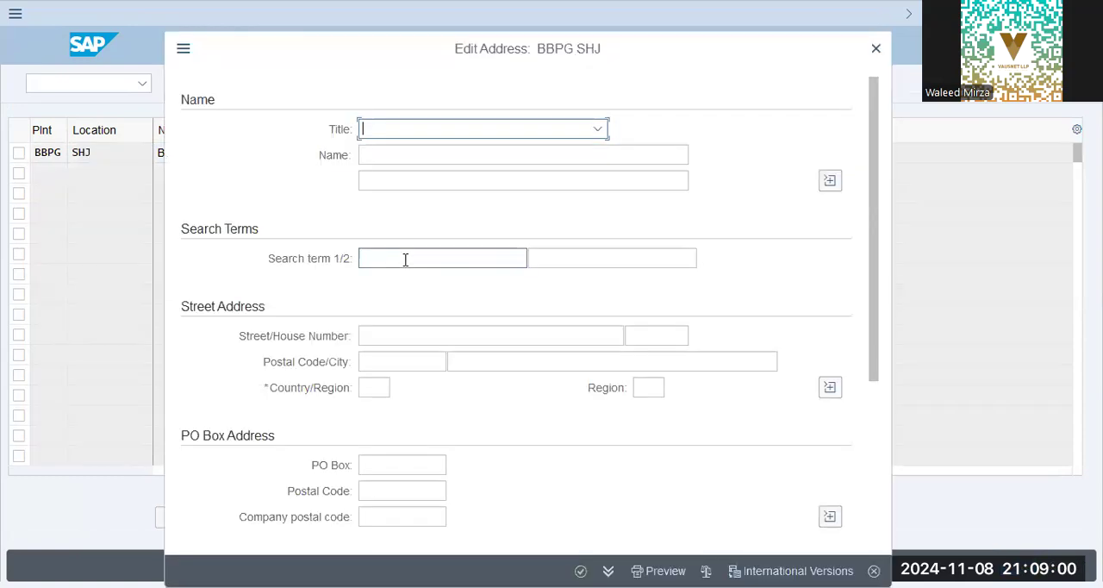
# Fill in the location's address with search terms BBPG BlueBox Shj and BBPG BlueBox and country AE, and confirm it.
pyautogui.write('bb')
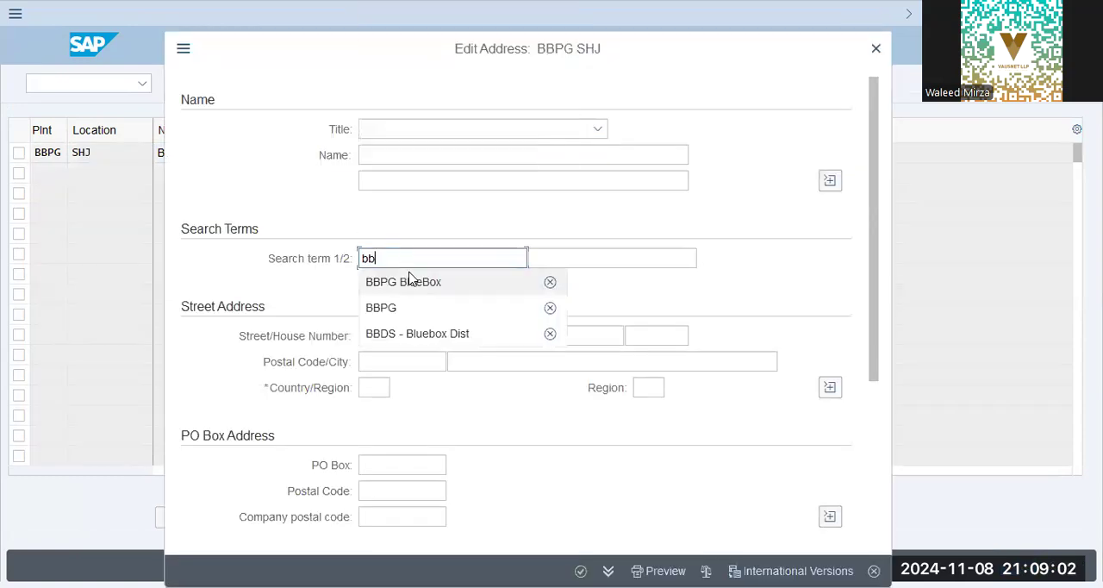
pyautogui.click(409, 281)
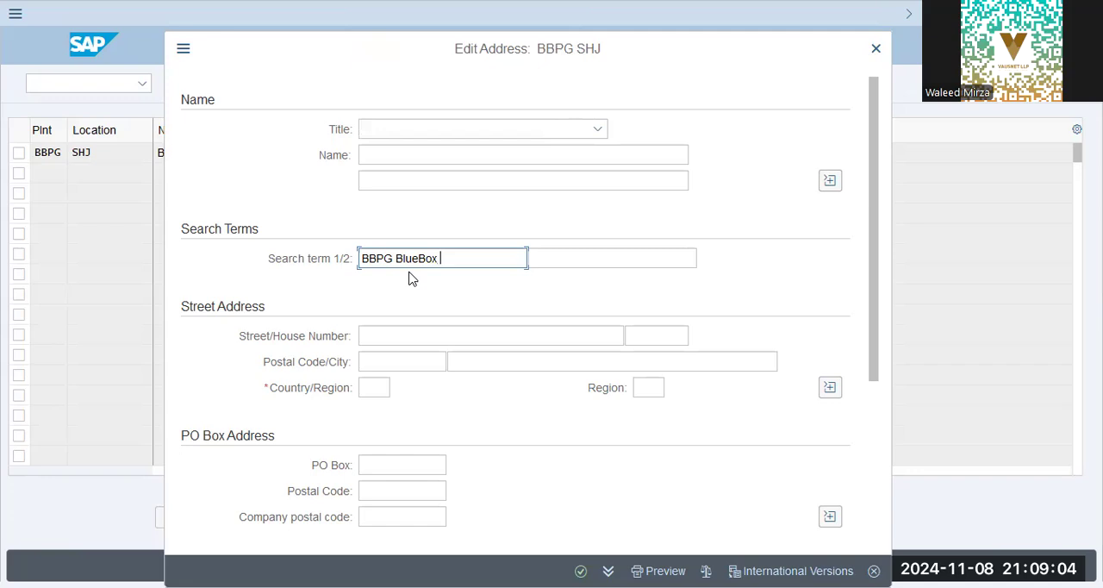
pyautogui.write('Shj')
pyautogui.press('Tab')
pyautogui.write('bb')
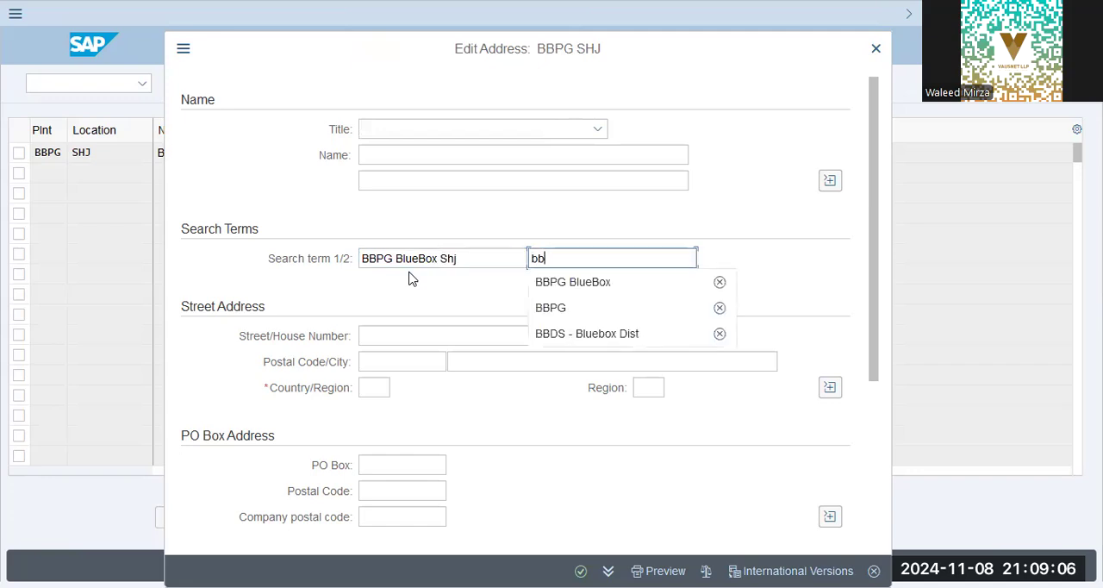
pyautogui.press('Tab')
pyautogui.press('Tab')
pyautogui.press('Tab')
pyautogui.press('Tab')
pyautogui.press('Tab')
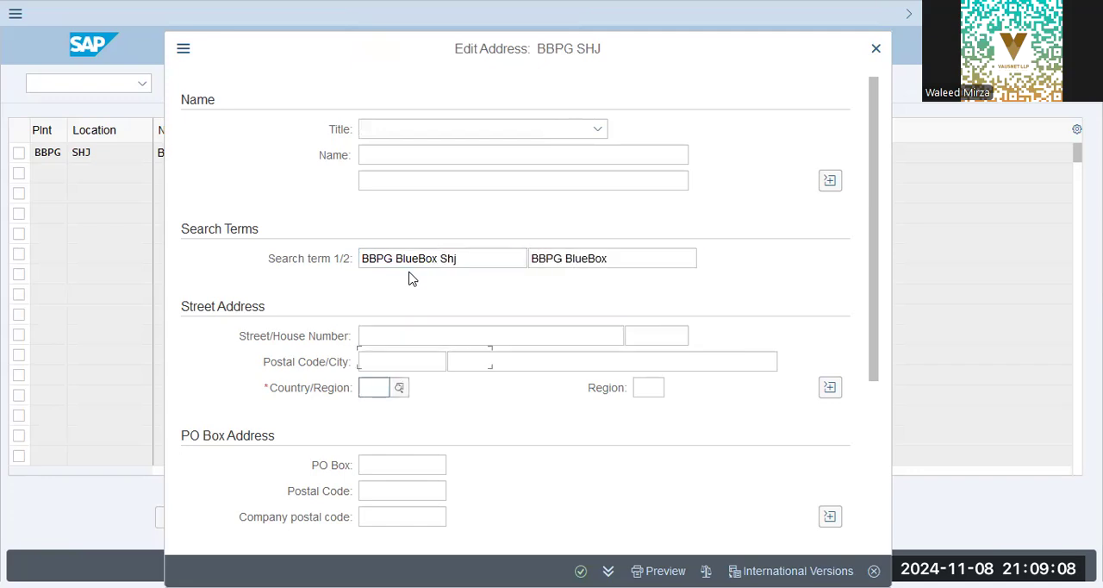
pyautogui.write('ae')
pyautogui.press('Tab')
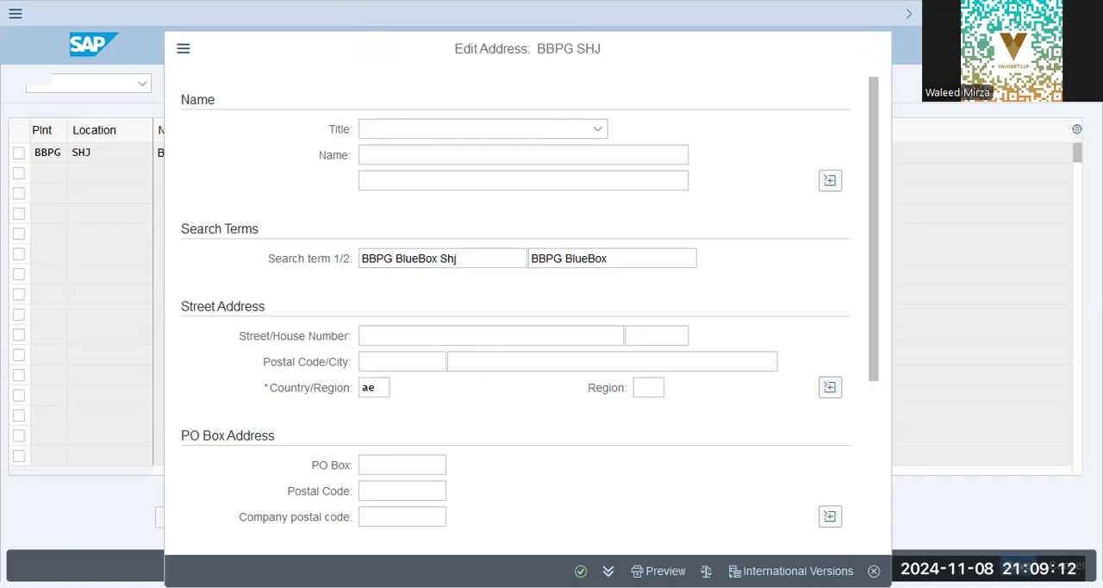
pyautogui.press('Return')
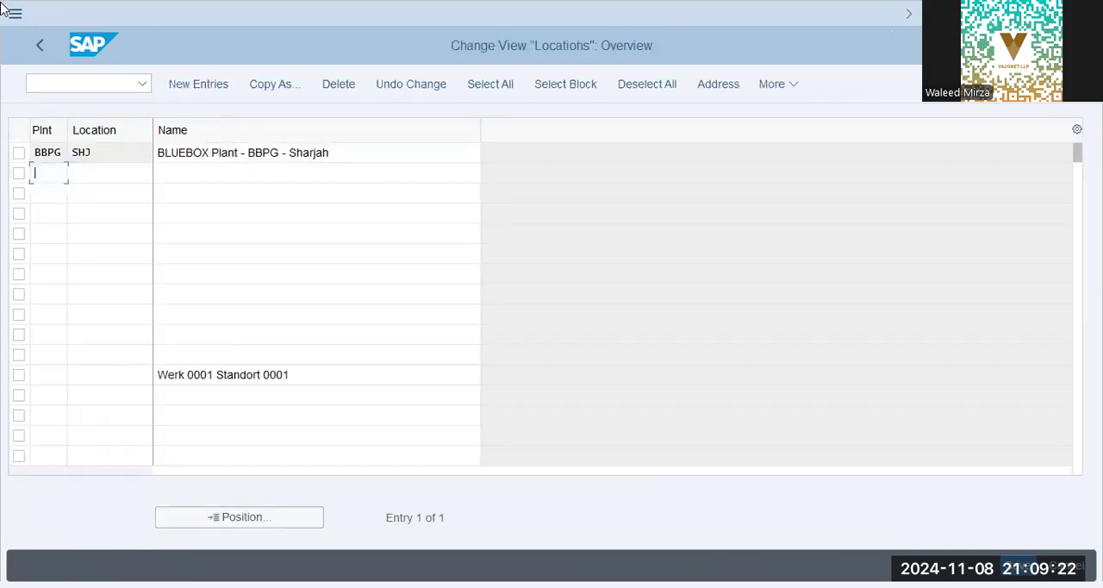
# Return to the IMG structure, open Define Division under Logistics - General, and start a new entry.
pyautogui.click(50, 45)
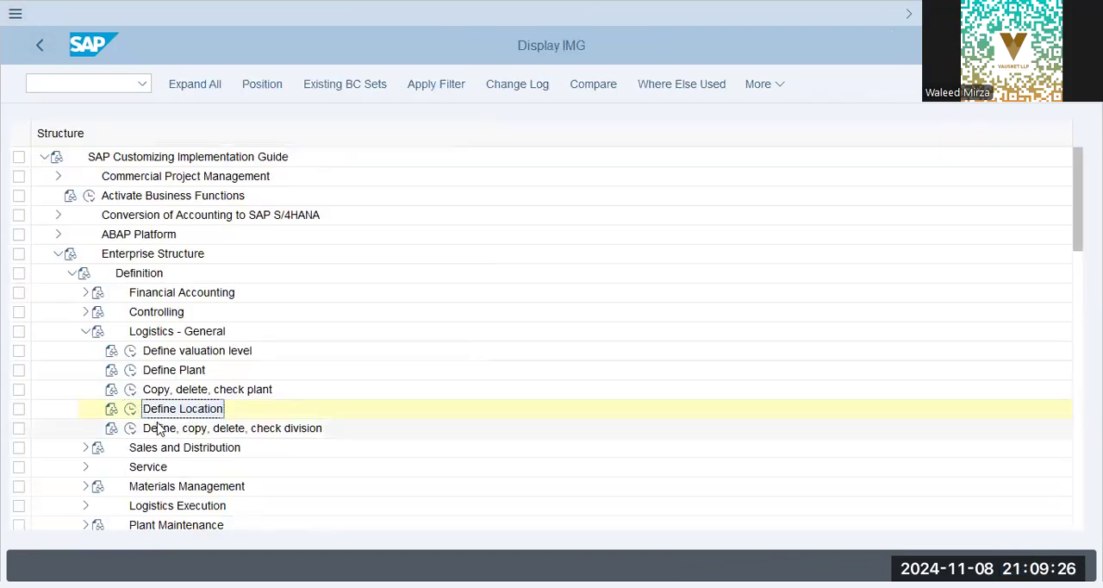
pyautogui.click(131, 428)
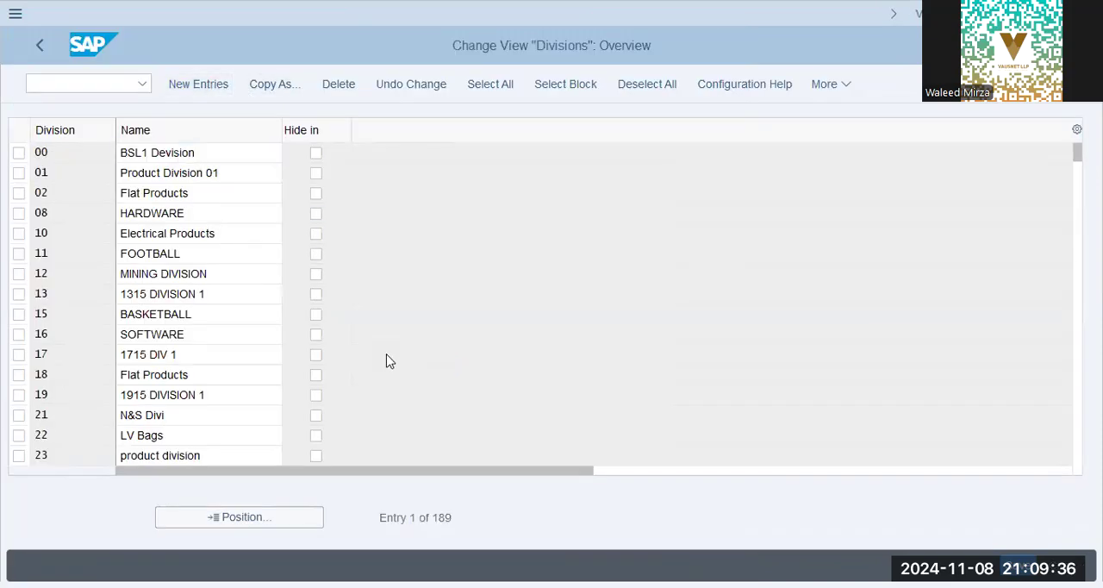
pyautogui.press('F5')
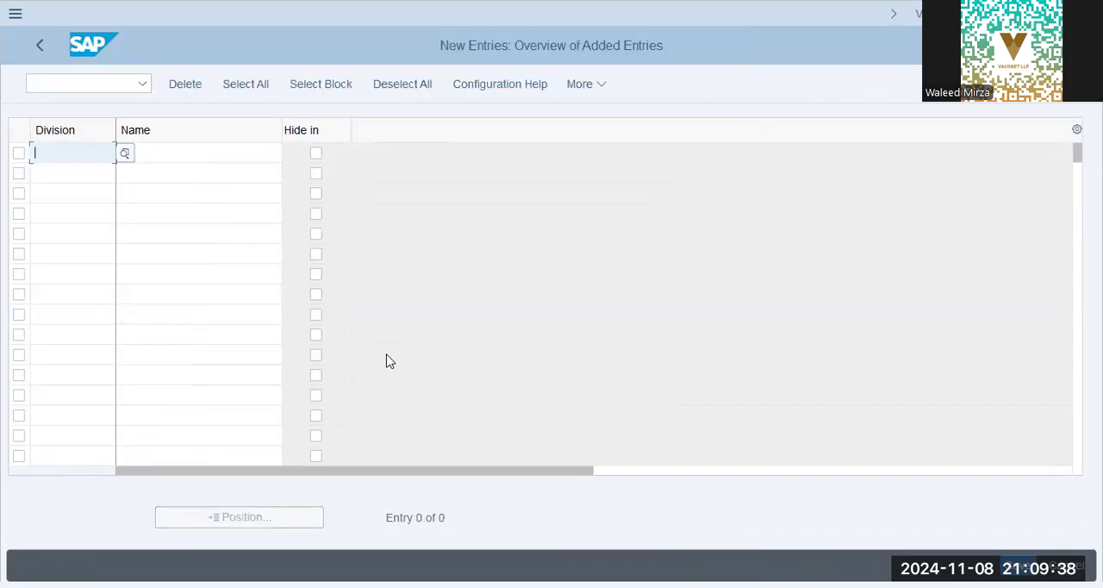
# Enter division BP with the name BlueBox Packaging.
pyautogui.write('b')
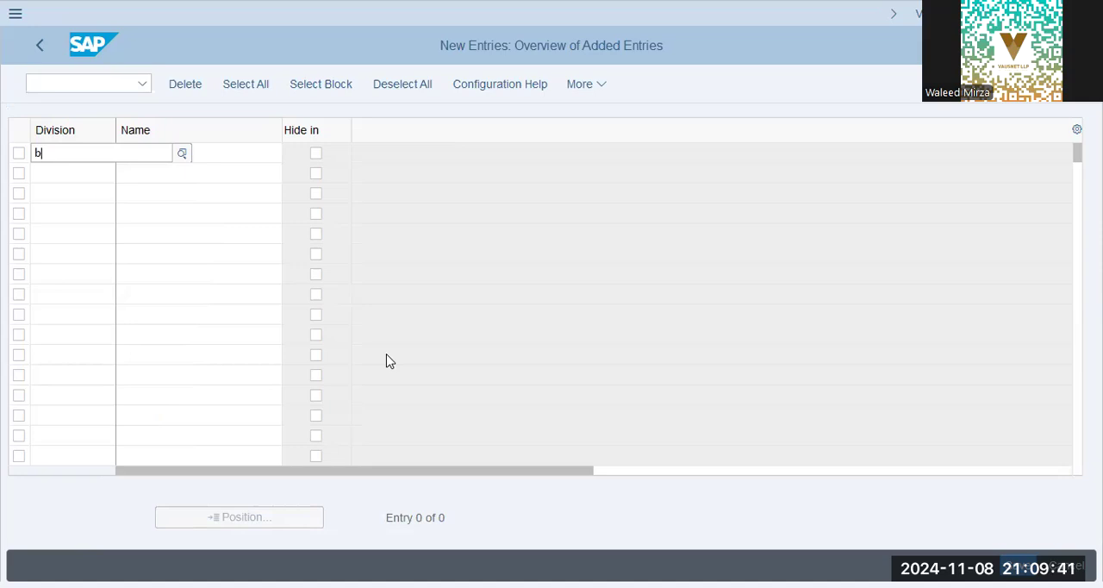
pyautogui.write('p')
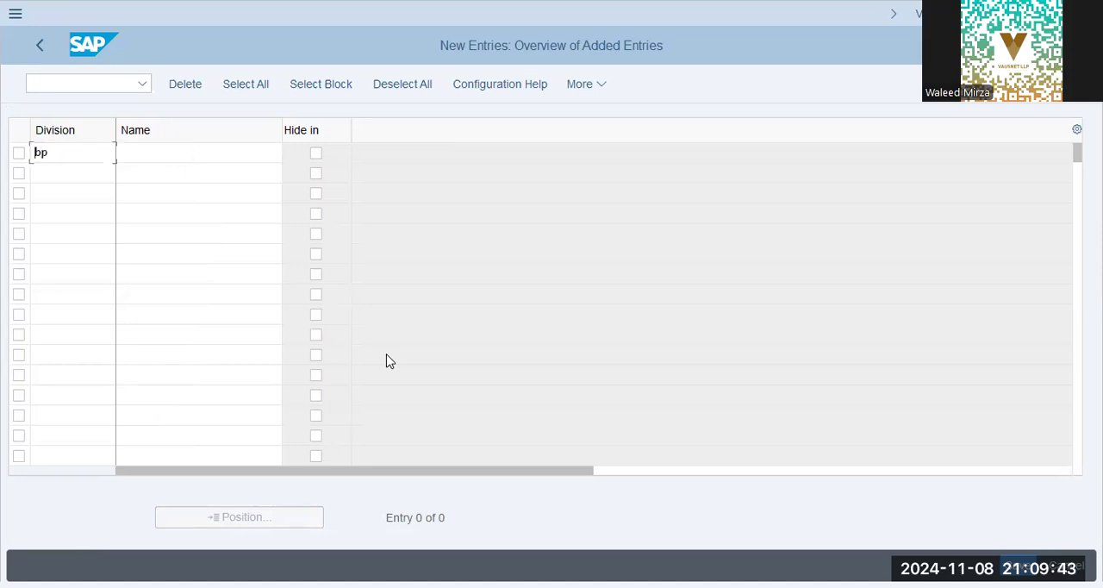
pyautogui.press('Tab')
pyautogui.write('BlueBo')
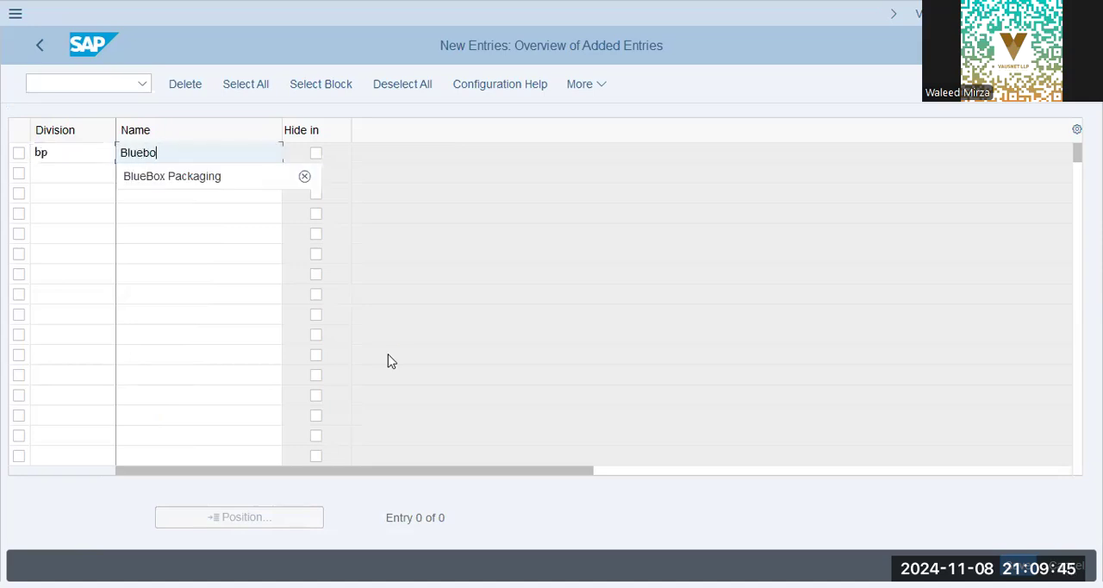
pyautogui.press('Return')
pyautogui.press('Tab')
pyautogui.press('Tab')
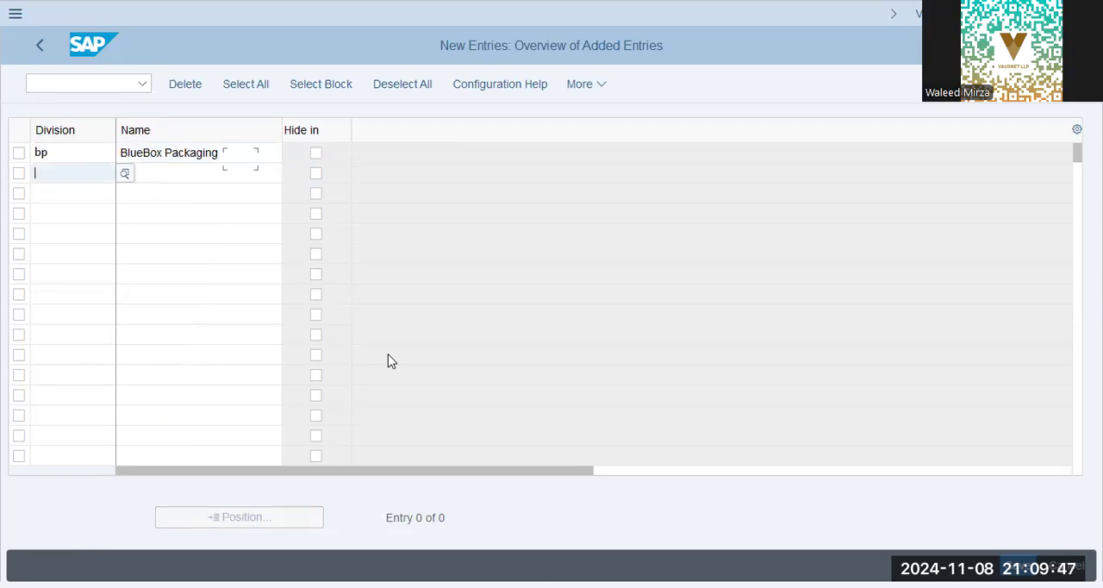
pyautogui.write('b')
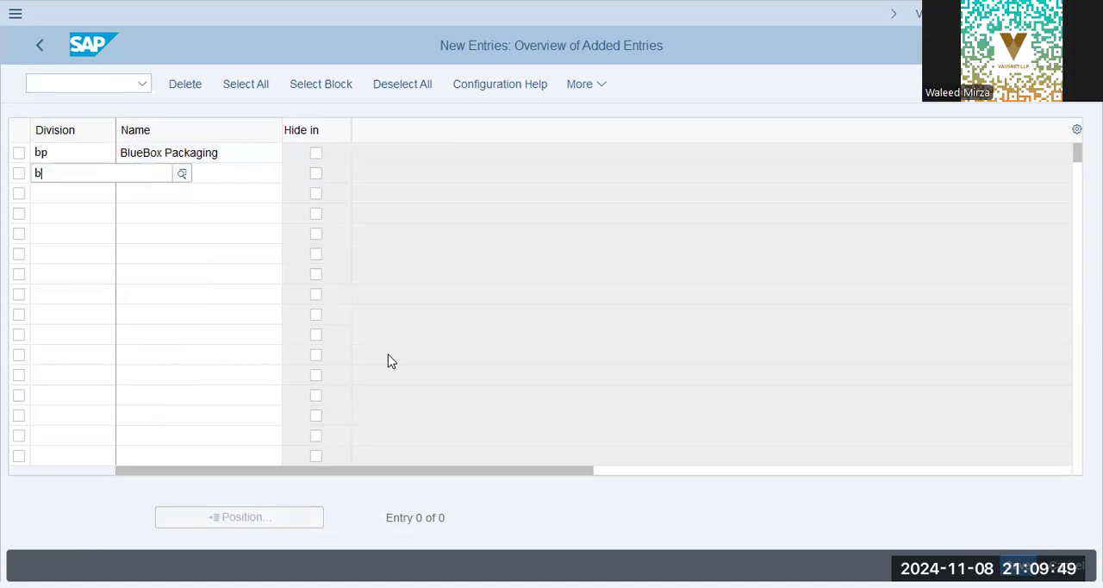
pyautogui.write('p')
pyautogui.press('Tab')
pyautogui.write('B')
pyautogui.press('BackSpace')
pyautogui.hotkey('shift', 'Tab')
pyautogui.press('Tab')
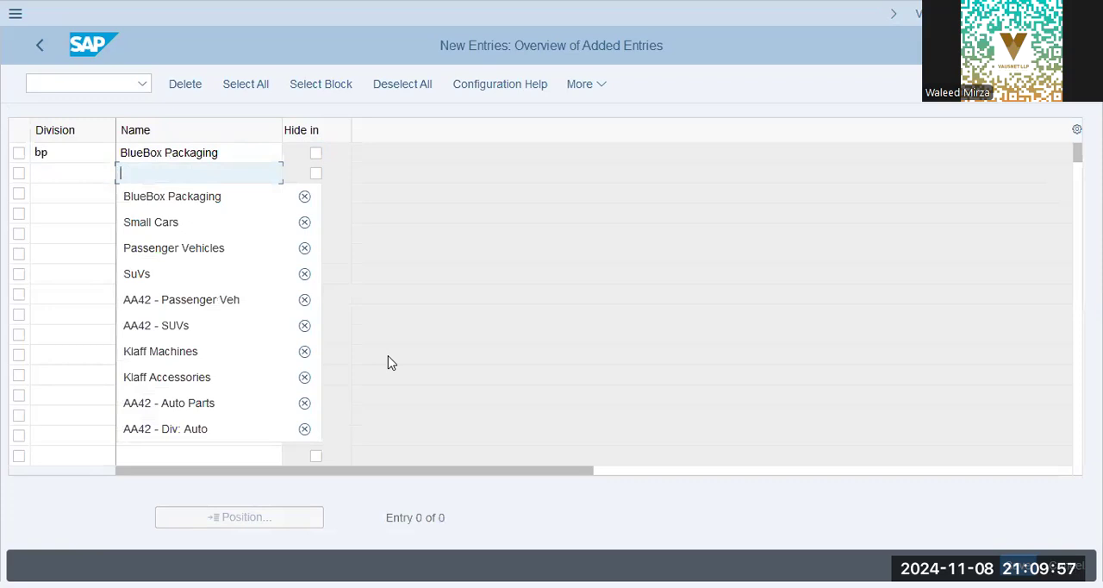
pyautogui.write('b')
pyautogui.press('Escape')
pyautogui.hotkey('shift', 'Tab')
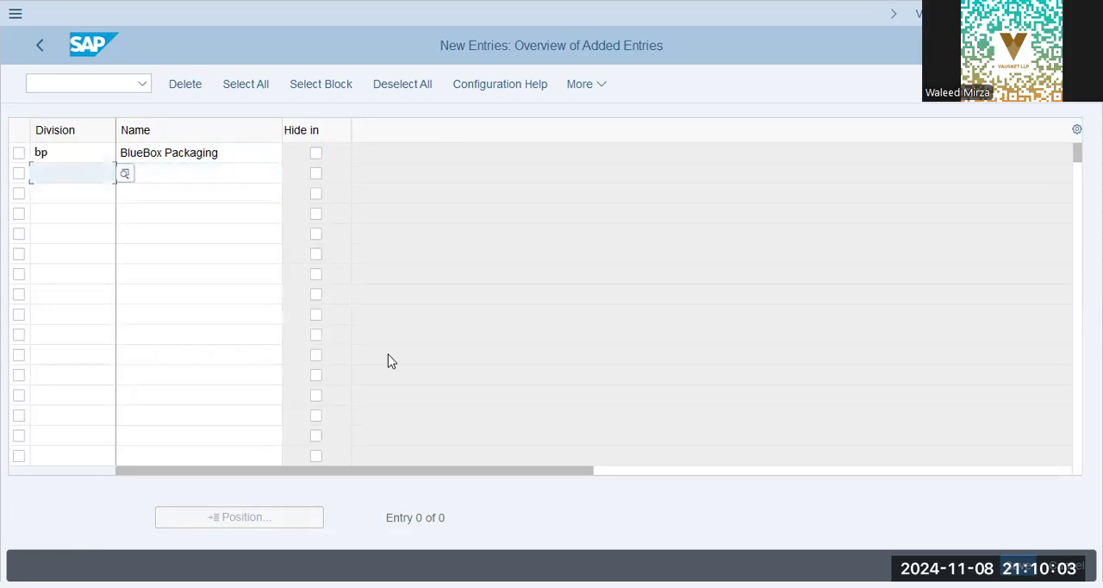
pyautogui.write('BT')
pyautogui.press('Tab')
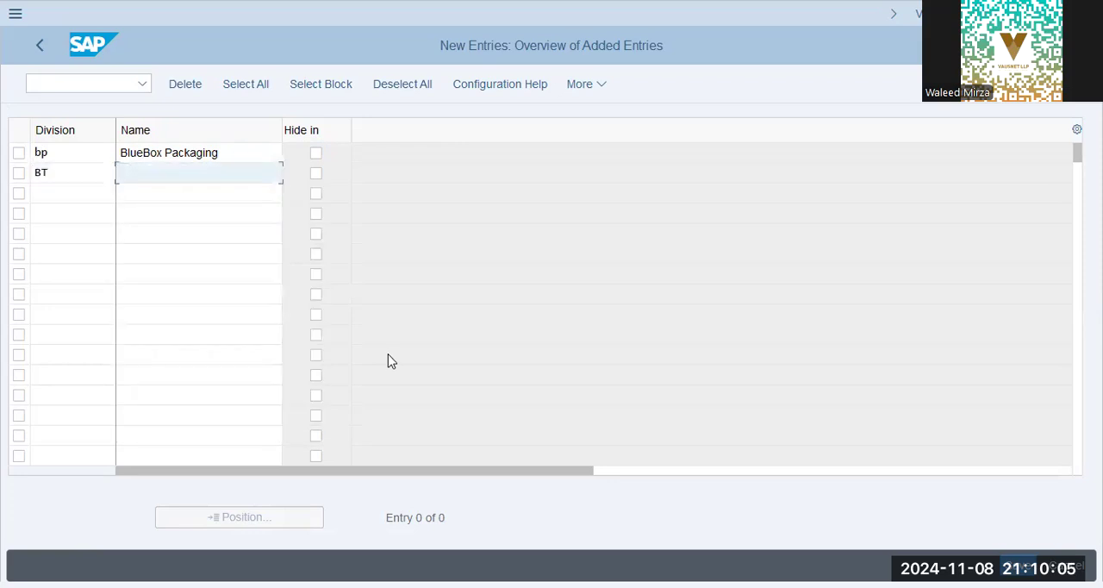
pyautogui.hotkey('shift', 'Tab')
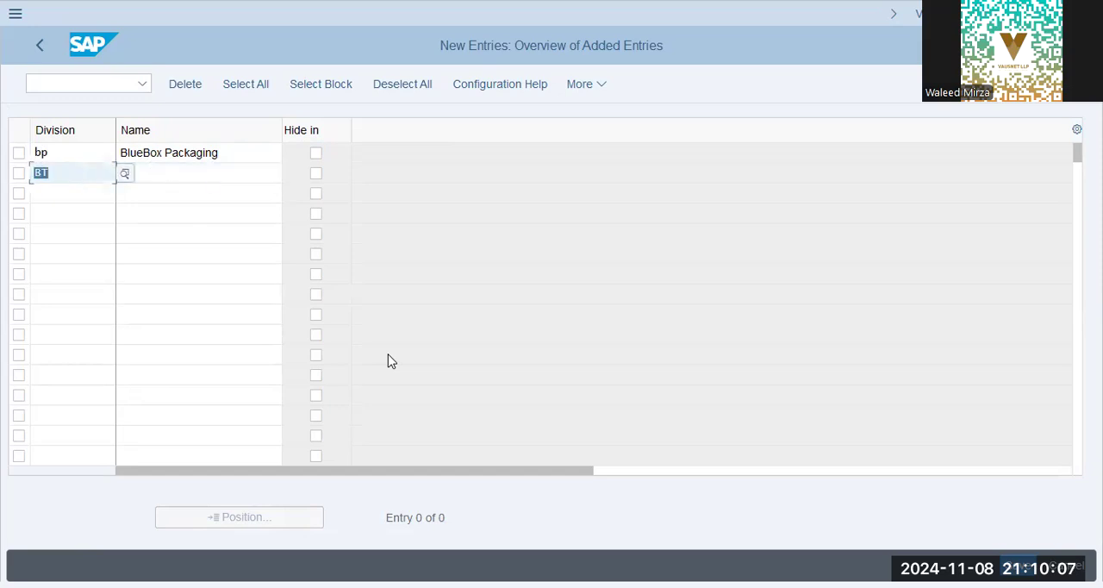
pyautogui.press('BackSpace')
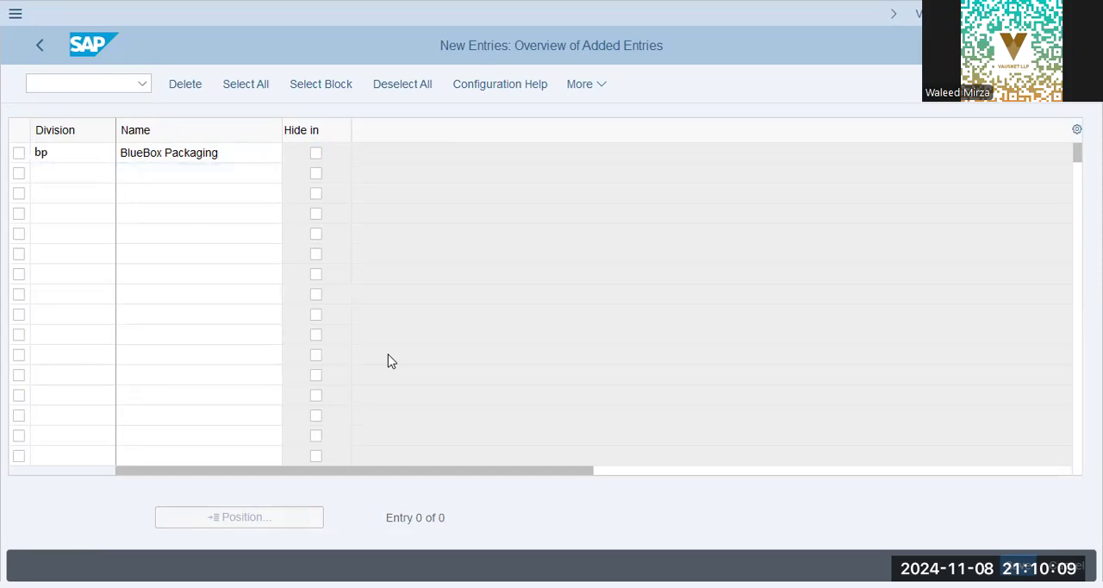
# Save the new division entries and return to the IMG structure.
pyautogui.press('Return')
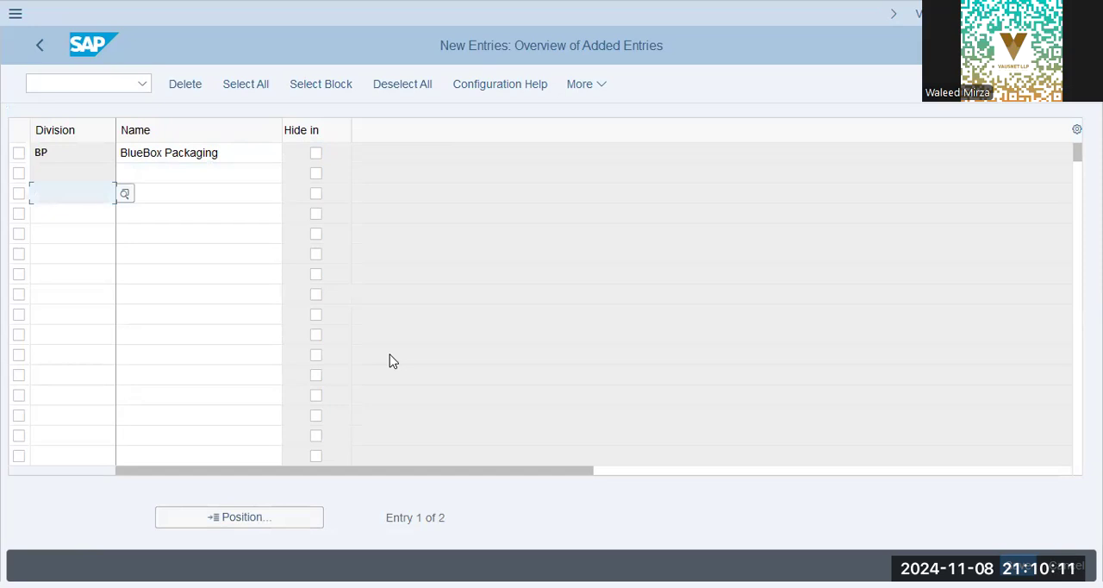
pyautogui.hotkey('ctrl', 's')
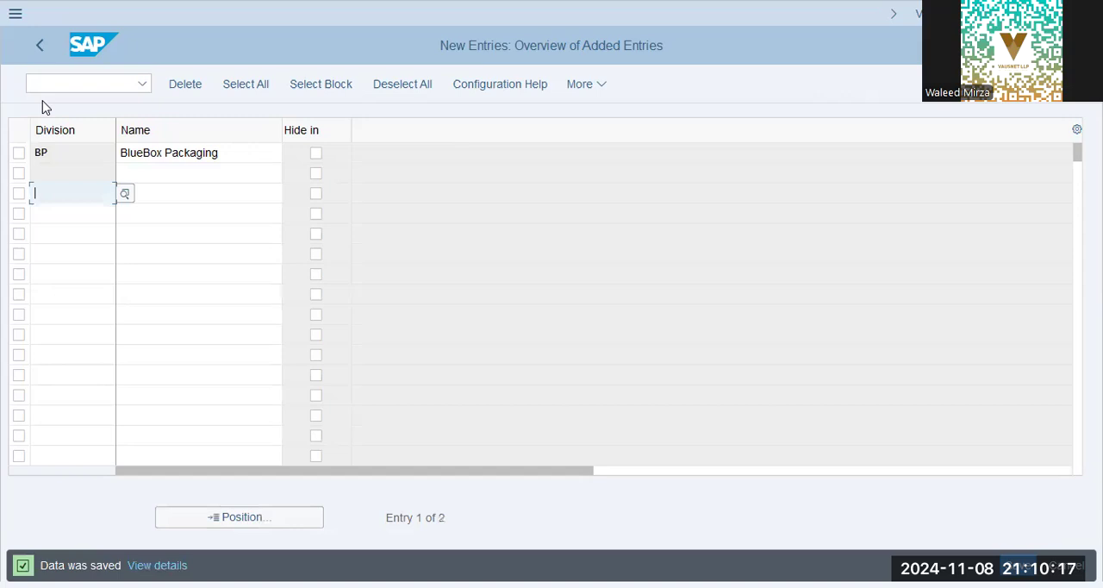
pyautogui.click(42, 45)
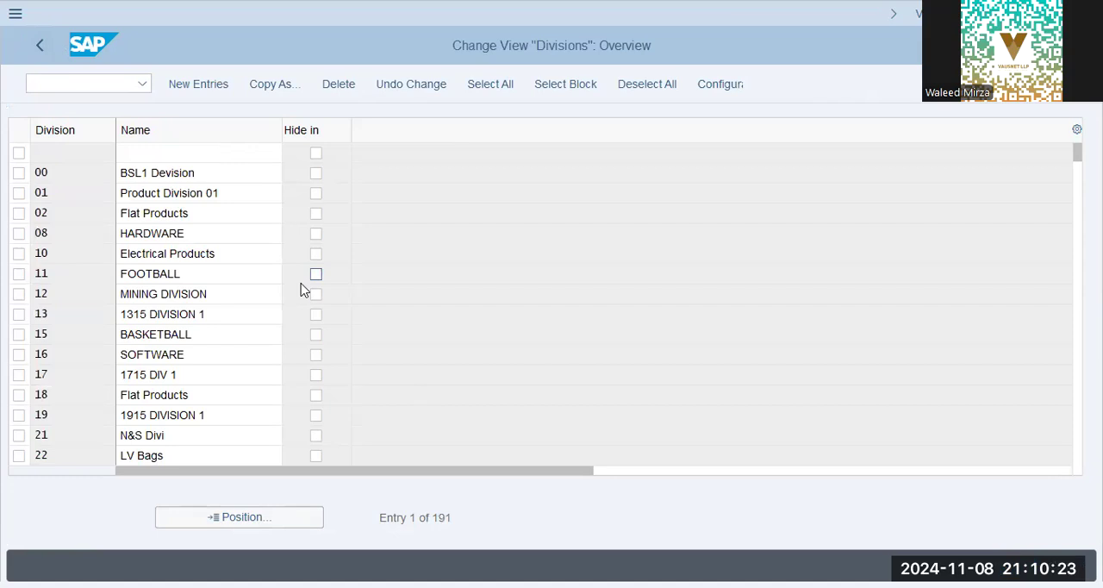
pyautogui.press('Escape')
pyautogui.press('Escape')
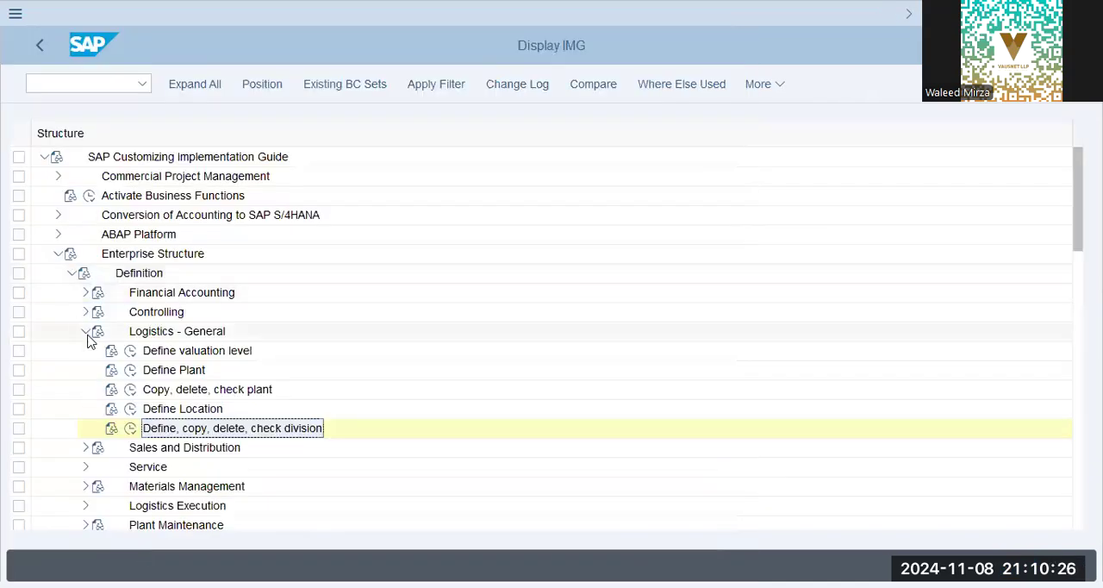
# Open Define Sales Organization under Sales and Distribution and start a new entry.
pyautogui.click(85, 333)
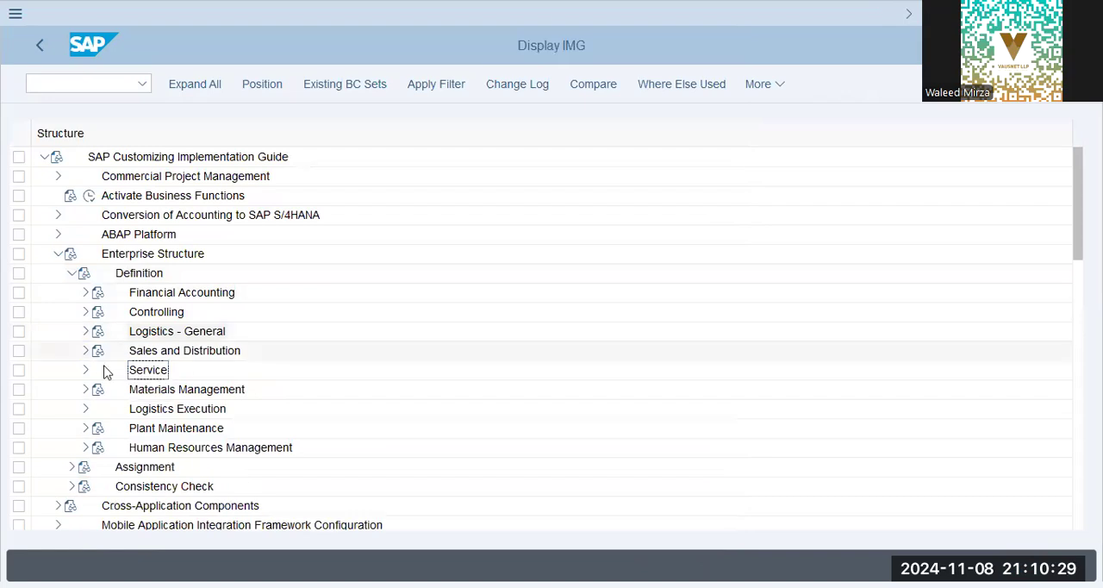
pyautogui.click(85, 350)
pyautogui.click(130, 372)
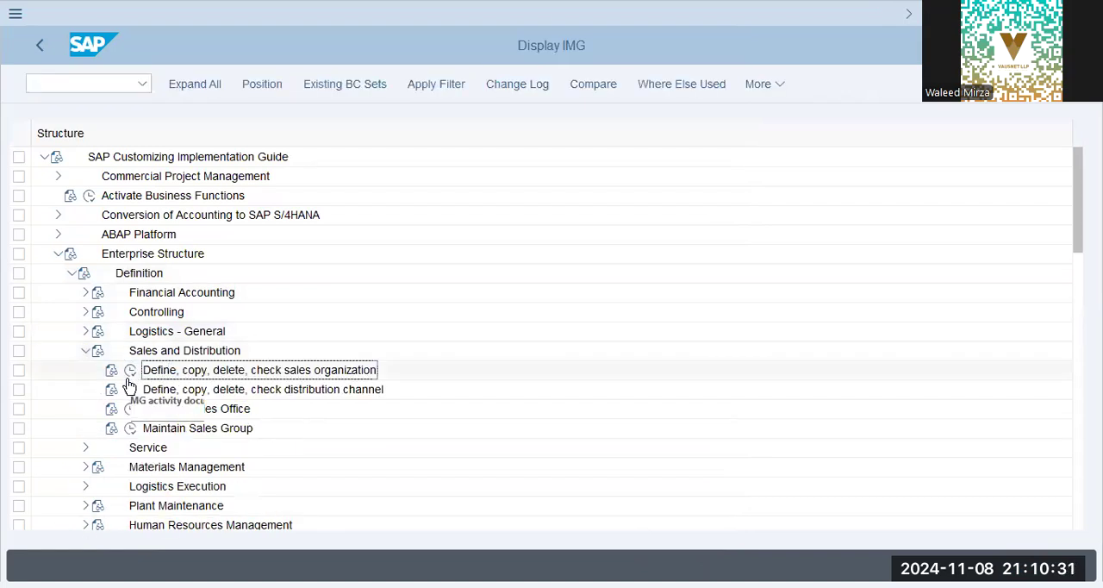
pyautogui.click(132, 371)
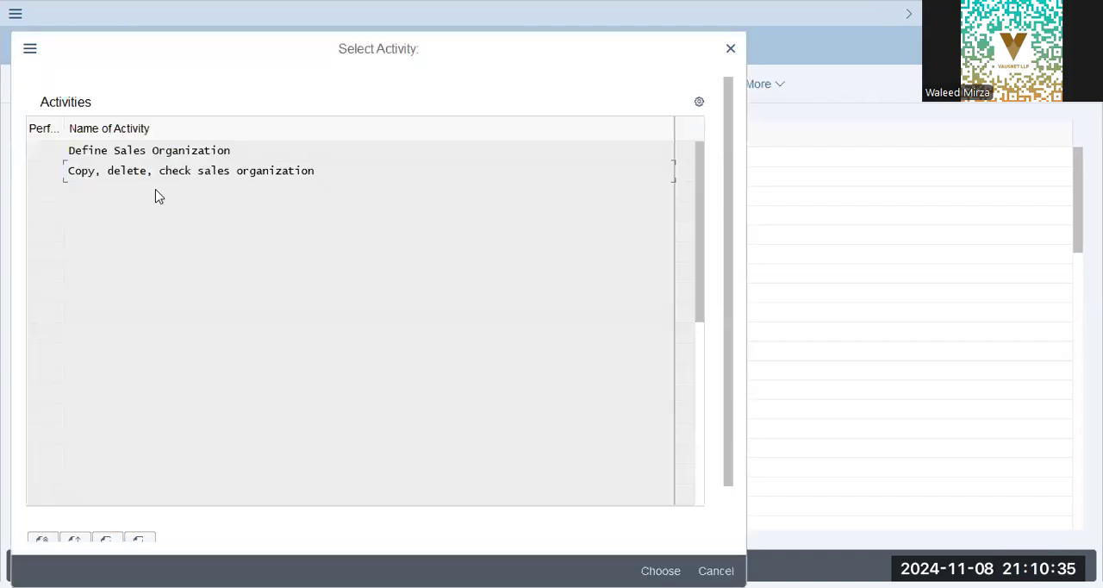
pyautogui.doubleClick(168, 150)
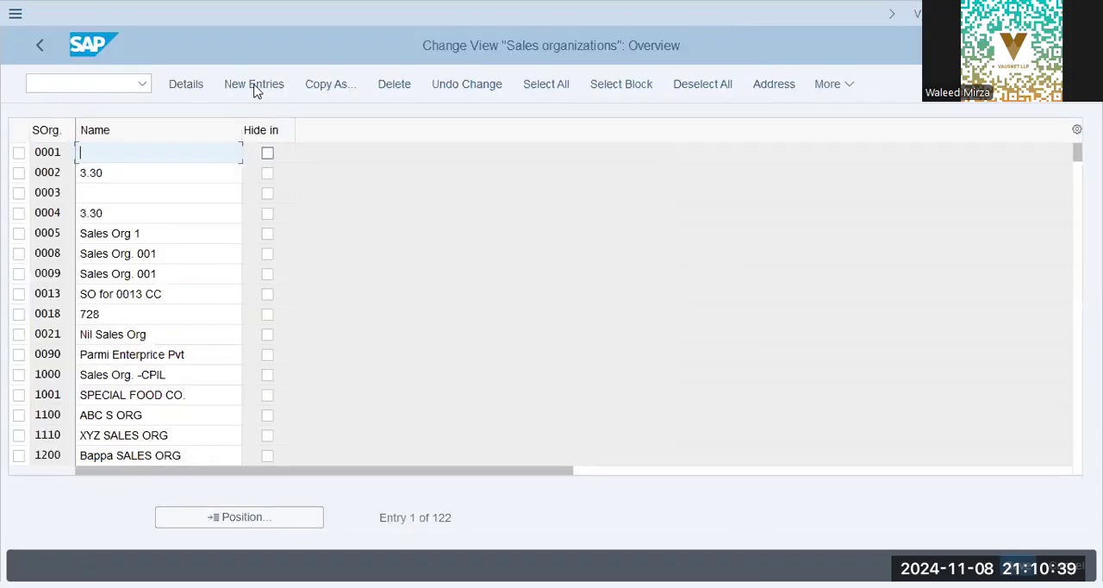
pyautogui.press('F5')
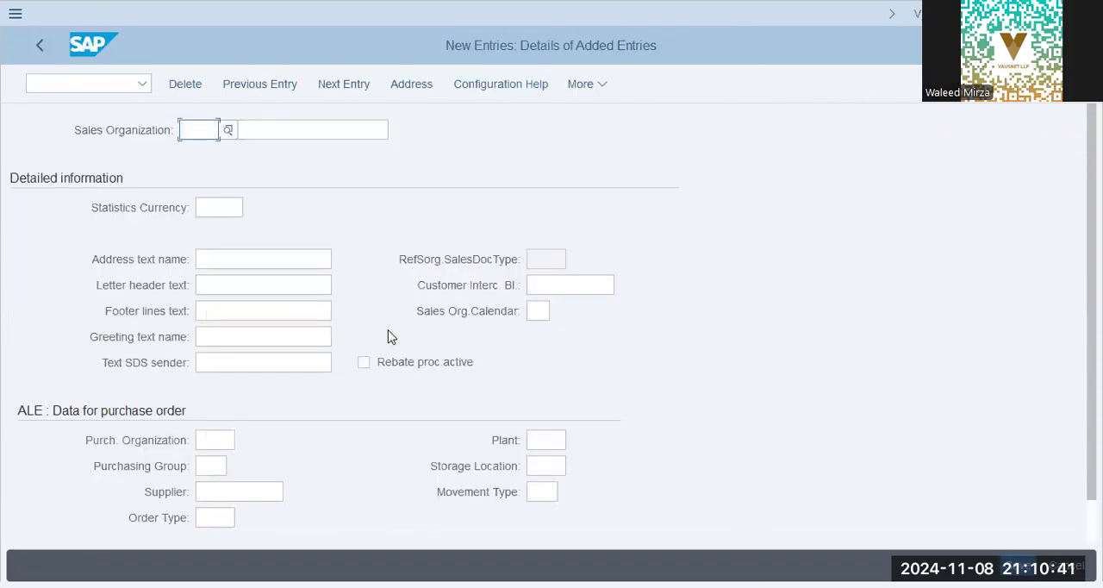
# Enter sales organization BBPG with the name BlueBox Sales Org and statistics currency AED.
pyautogui.write('bbpg')
pyautogui.press('Tab')
pyautogui.write('Blue')
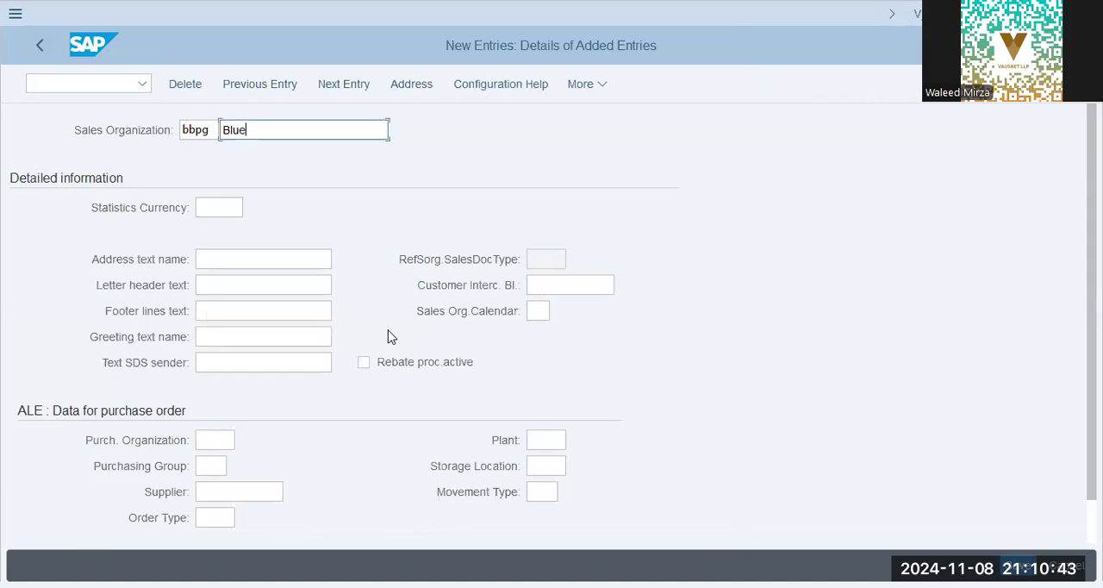
pyautogui.press('Down')
pyautogui.press('Tab')
pyautogui.press('Tab')
pyautogui.hotkey('shift', 'Tab')
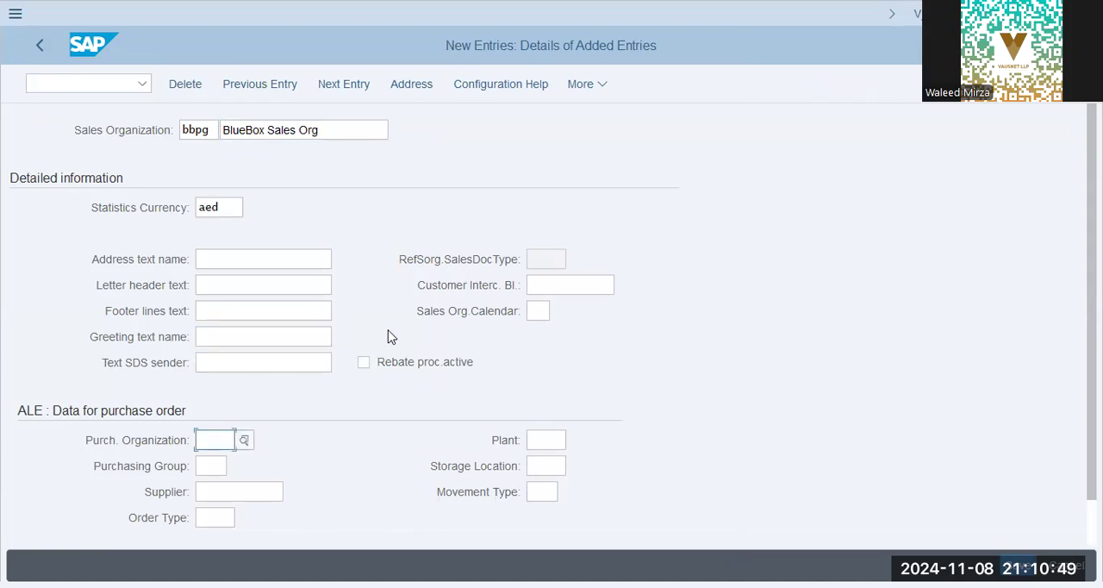
# Try plant BBP in the sales organization's purchase order data, and confirm the entry to open its address form.
pyautogui.press('Tab')
pyautogui.write('bbp')
pyautogui.press('Tab')
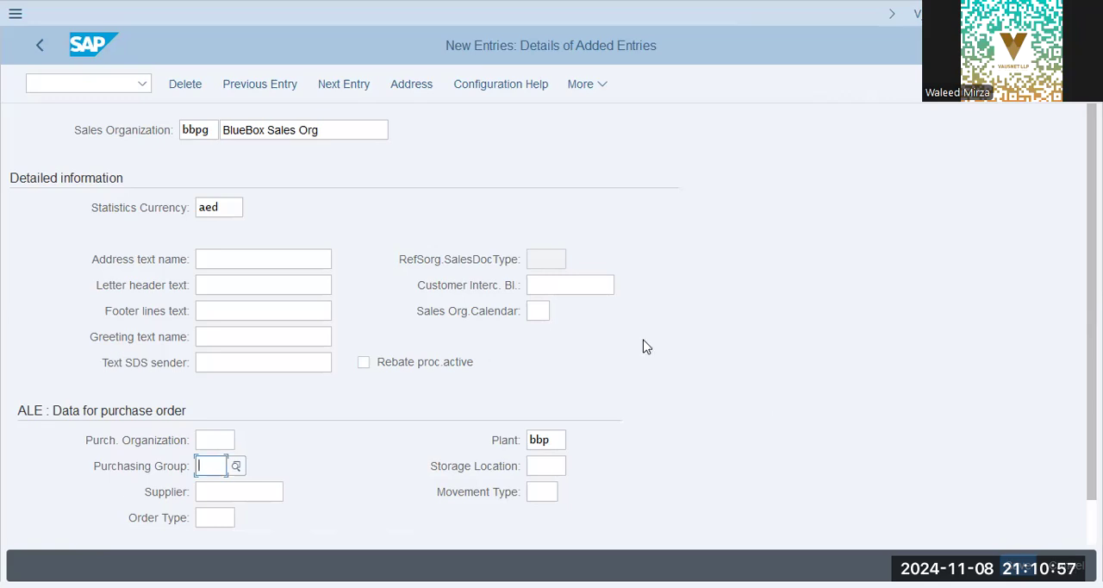
pyautogui.press('Return')
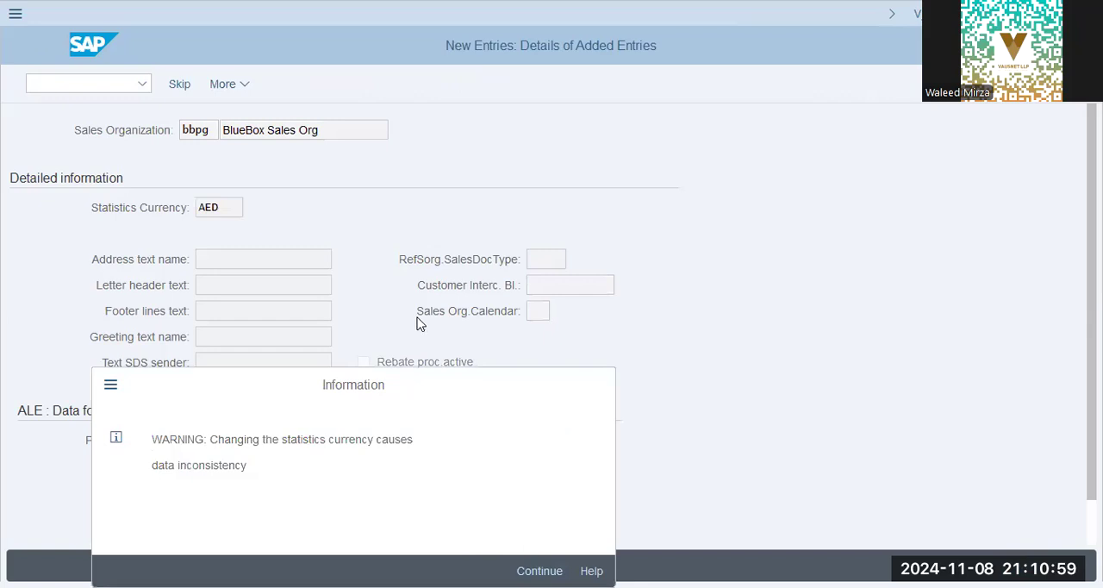
pyautogui.press('Return')
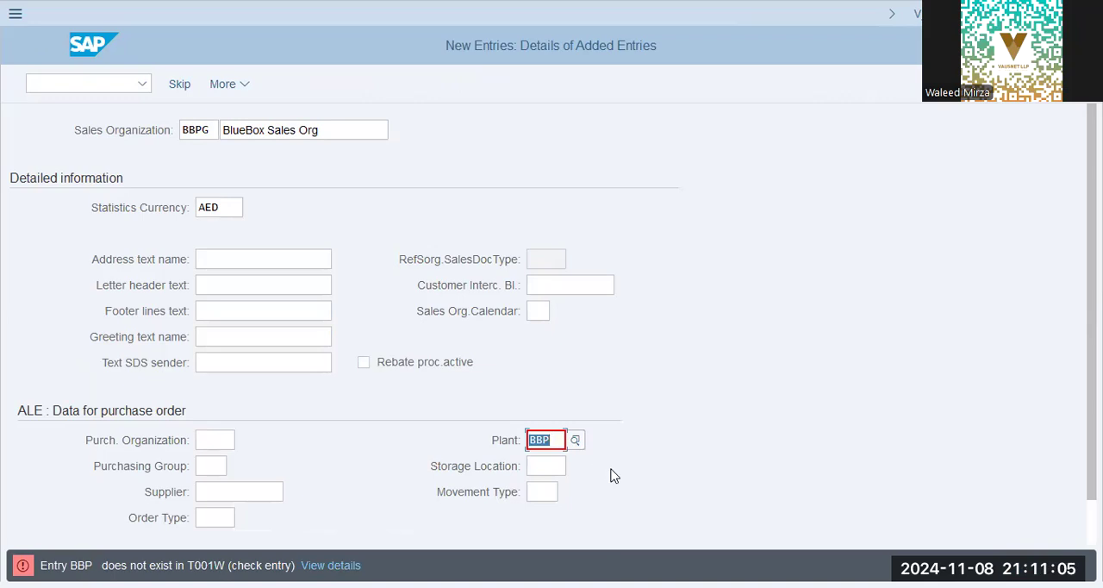
pyautogui.press('Return')
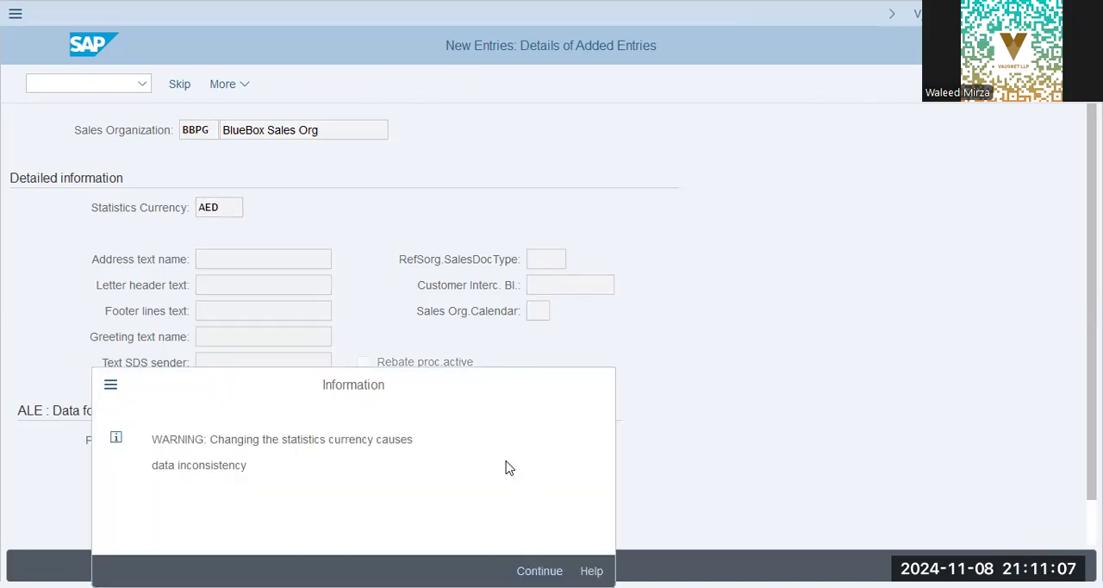
pyautogui.press('Return')
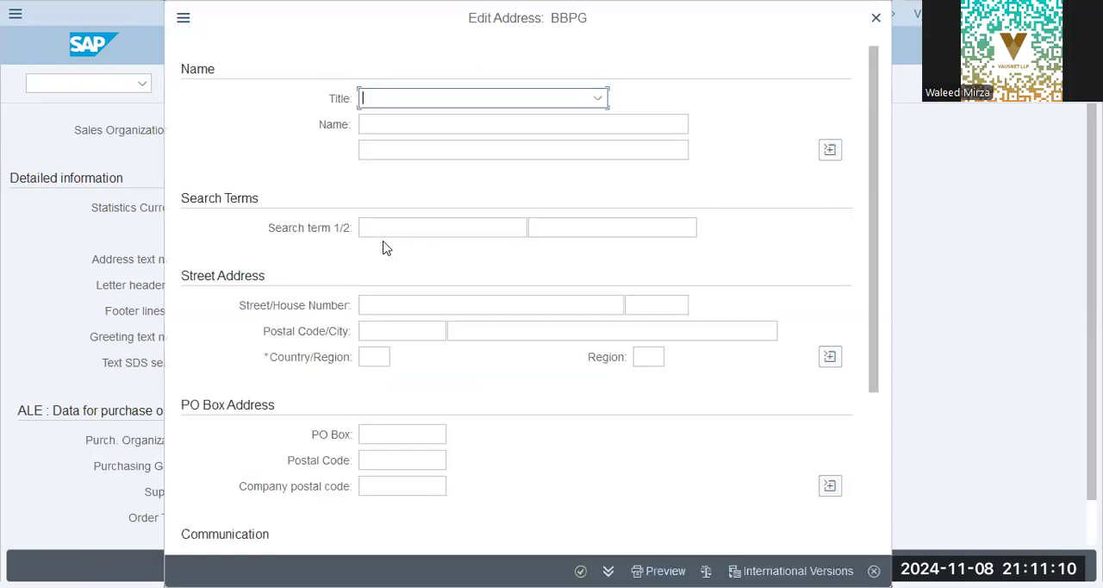
# Enter BBPG BlueBox as both search terms in the sales organization's address.
pyautogui.click(386, 231)
pyautogui.write('bb')
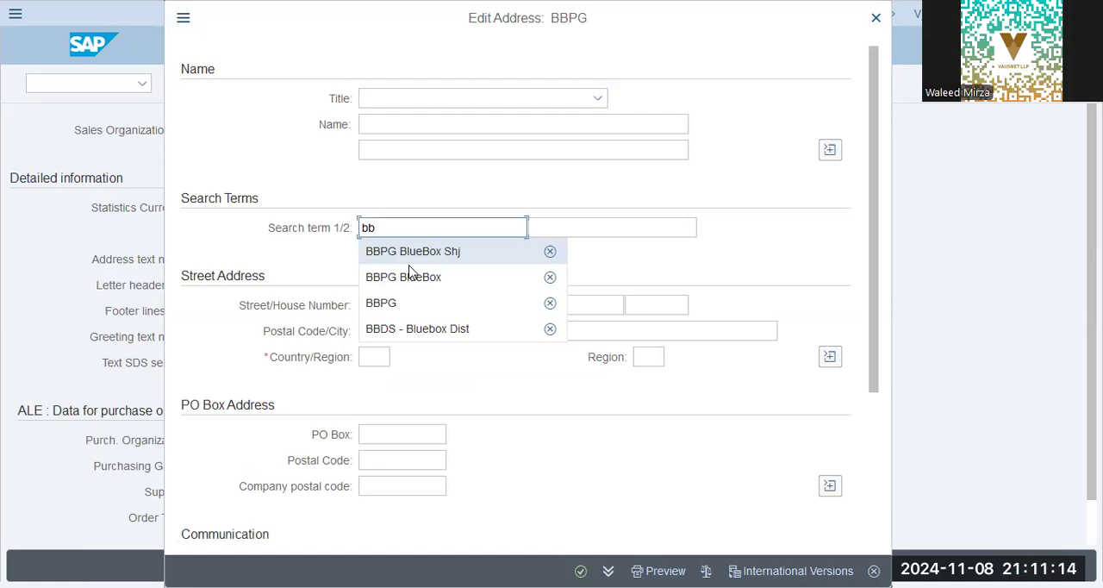
pyautogui.click(422, 279)
pyautogui.click(573, 225)
pyautogui.write('bb')
pyautogui.click(583, 252)
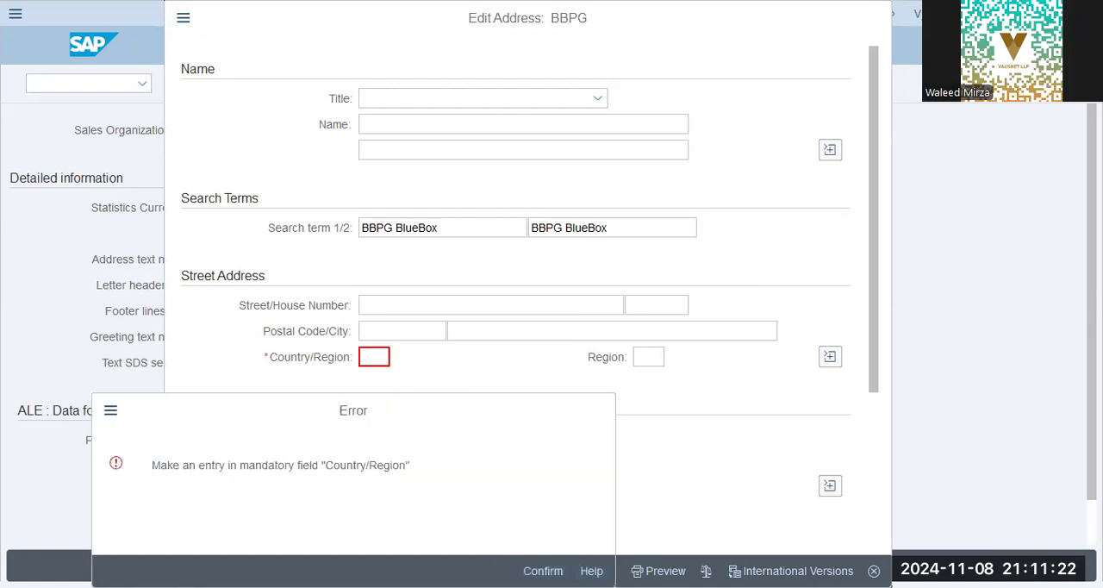
# Complete the mandatory country in the address, save the sales organization with plant BBPG, and return to the IMG structure.
pyautogui.press('Return')
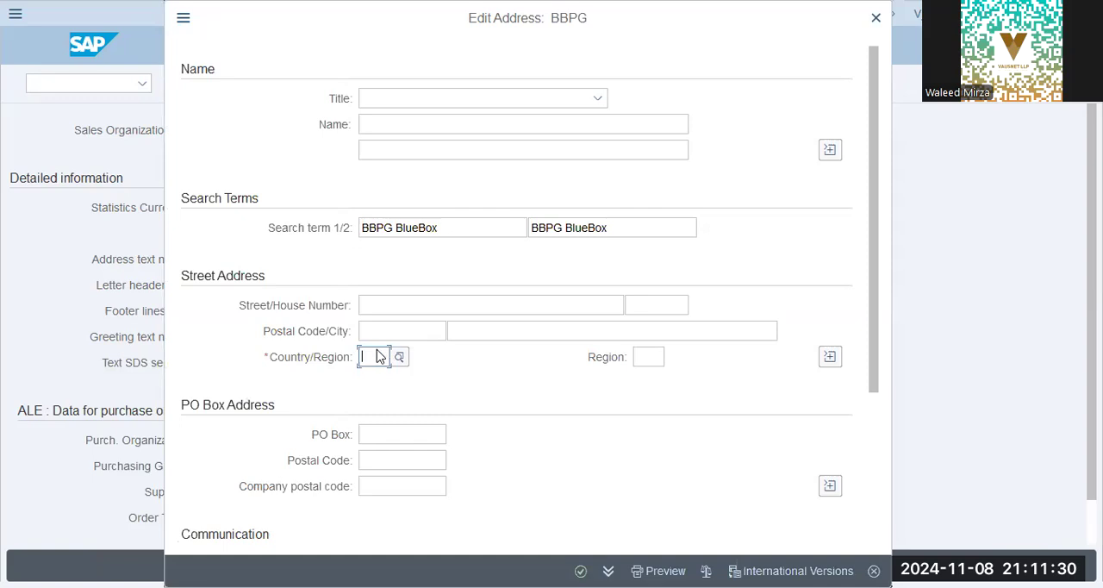
pyautogui.hotkey('alt', 'Tab')
pyautogui.press('Return')
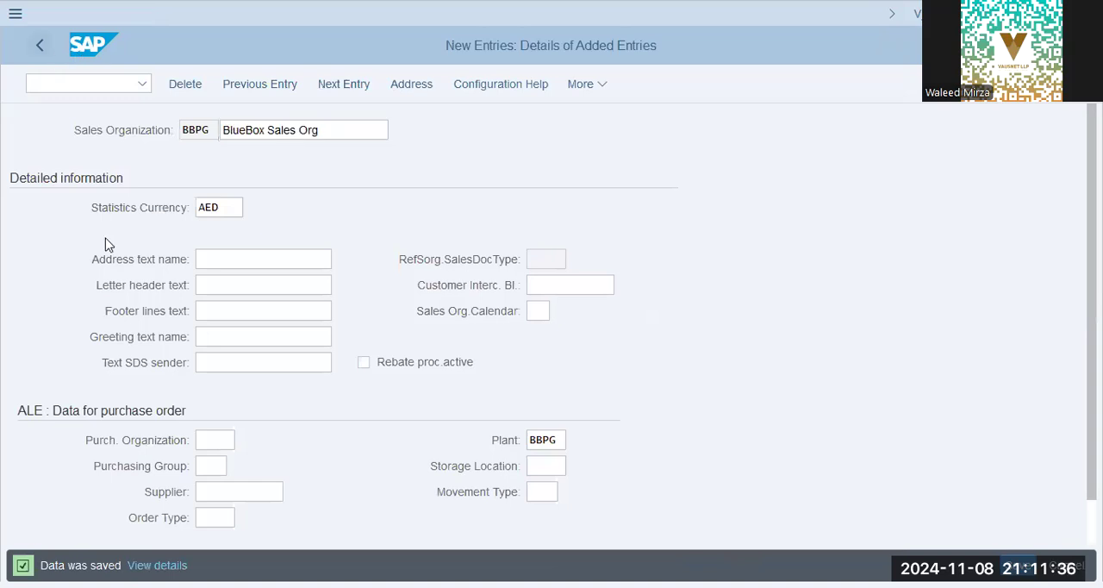
pyautogui.click(40, 48)
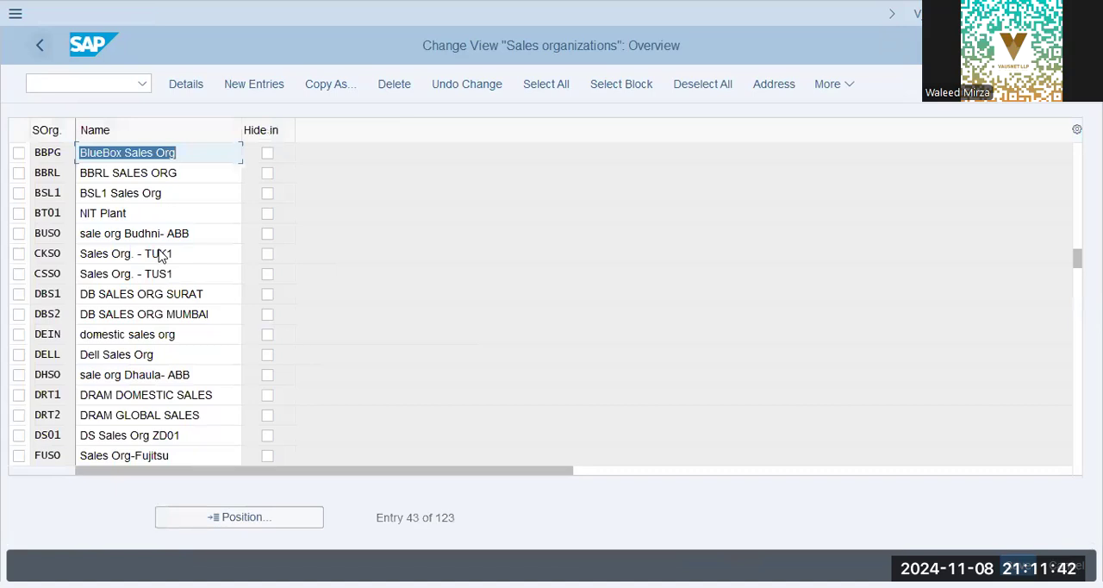
pyautogui.press('F3')
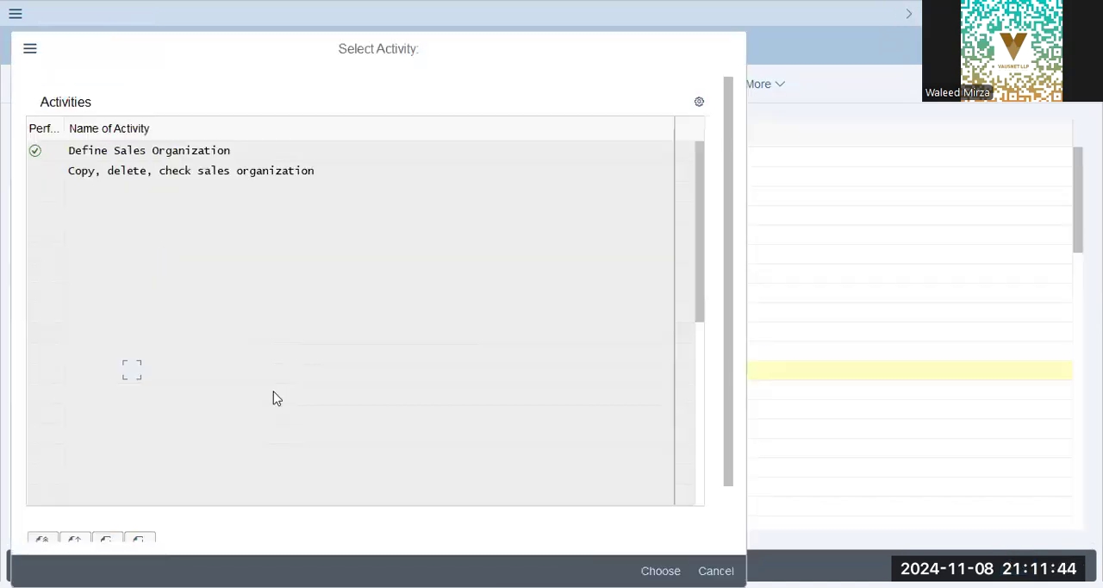
pyautogui.press('Escape')
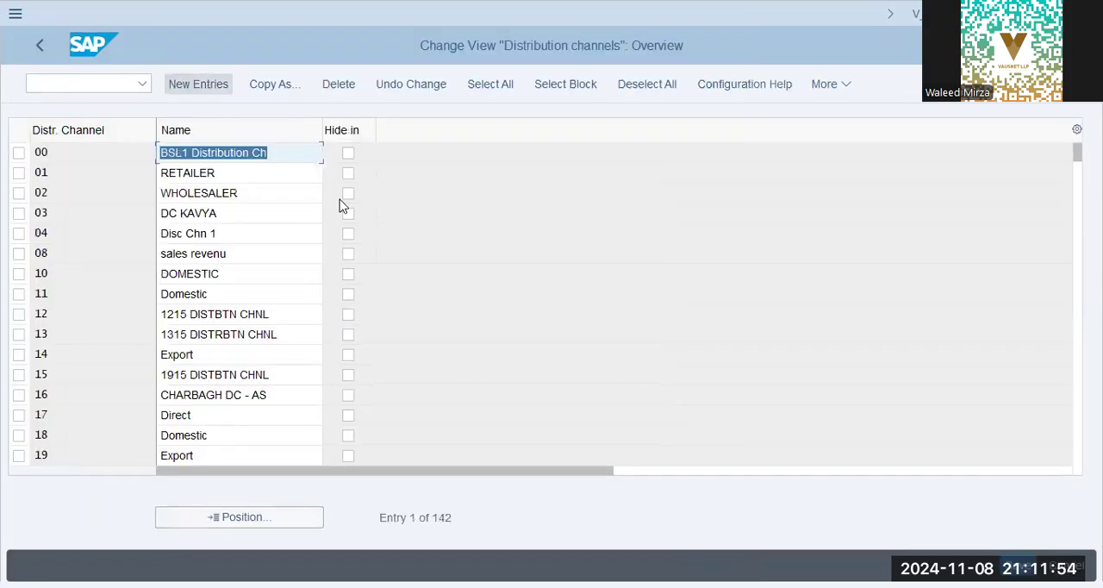
# Add a new distribution channel BP with the name BlueBox Packaging.
pyautogui.press('F5')
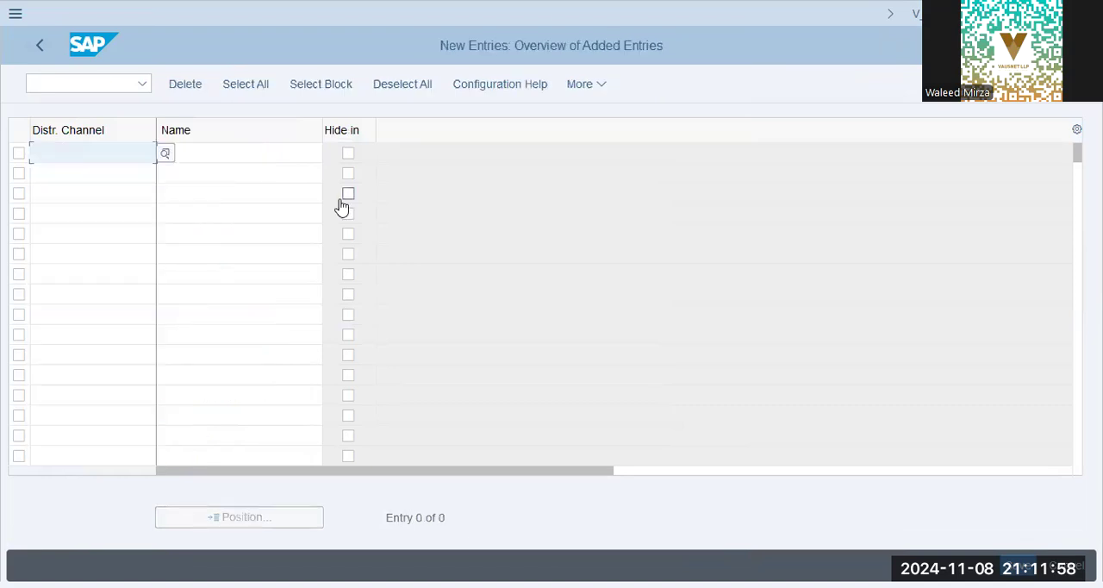
pyautogui.write('bp')
pyautogui.press('Tab')
pyautogui.write('Blue')
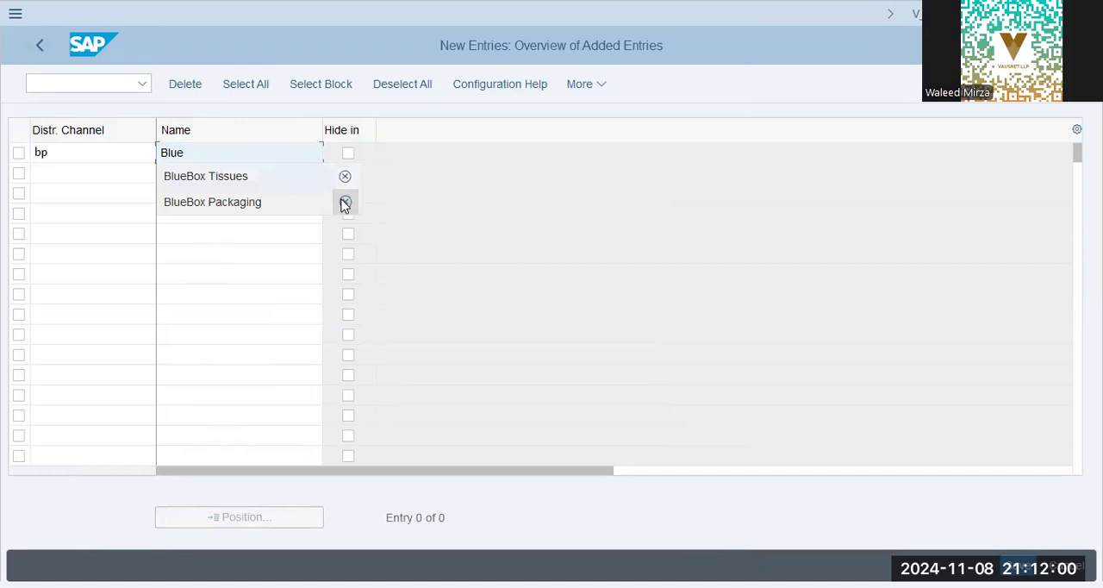
pyautogui.click(341, 204)
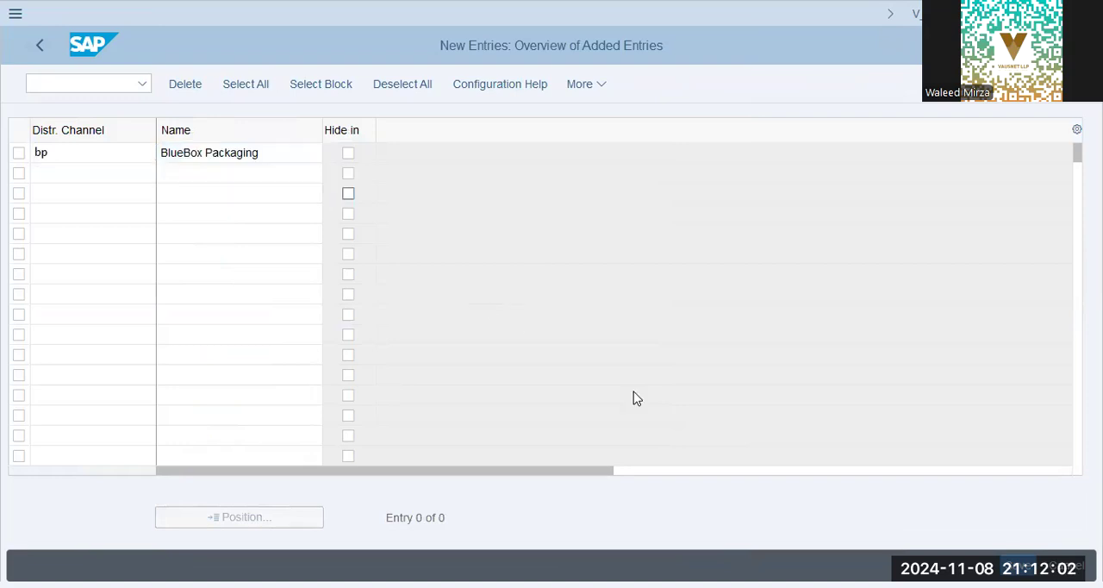
# Save the distribution channel to the BlueBox Group customizing request and return to the IMG structure.
pyautogui.press('Return')
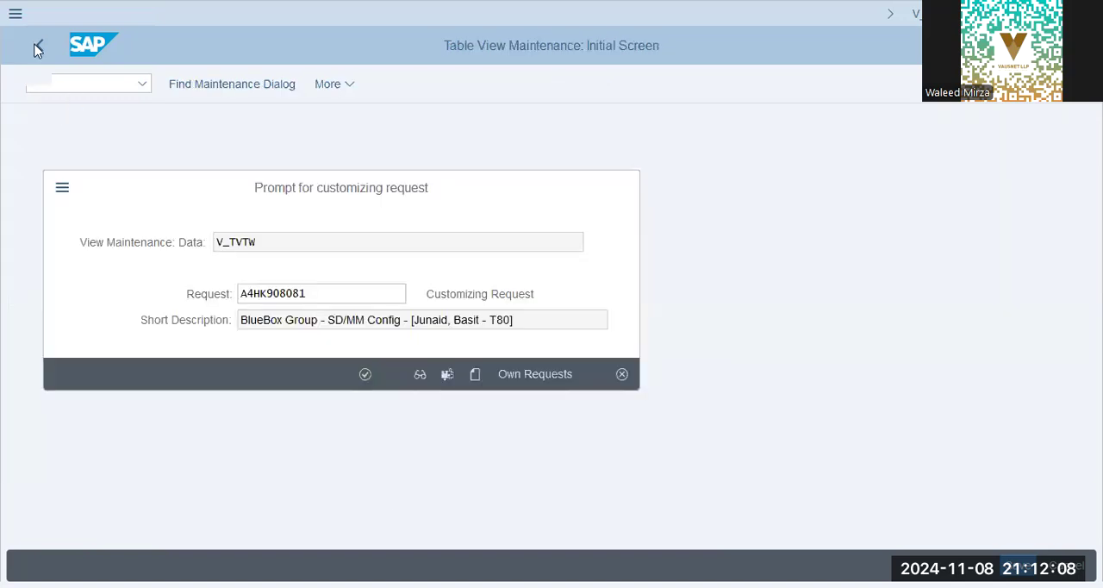
pyautogui.press('Return')
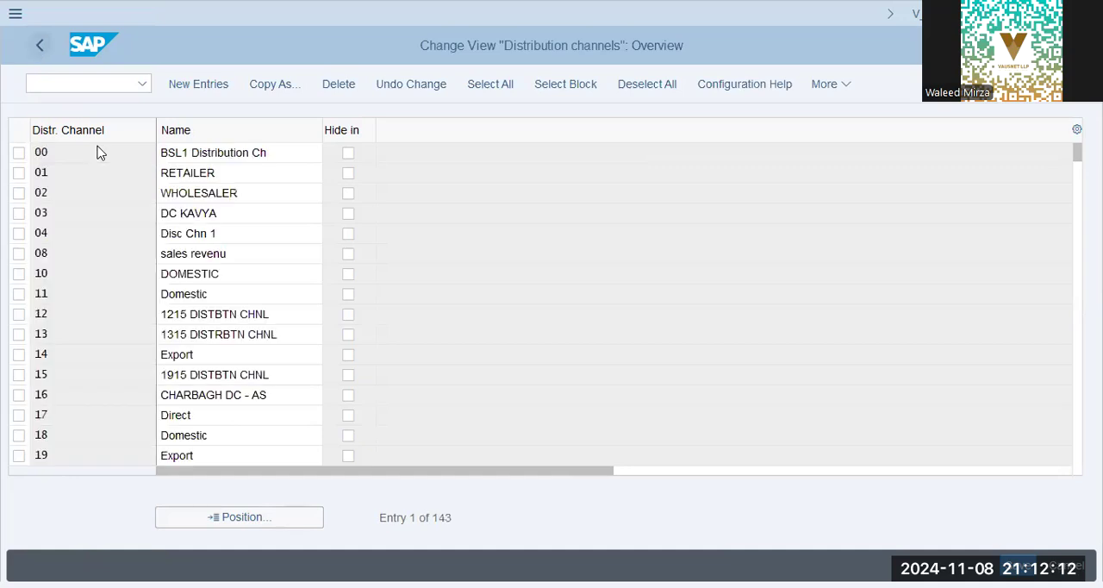
pyautogui.press('F3')
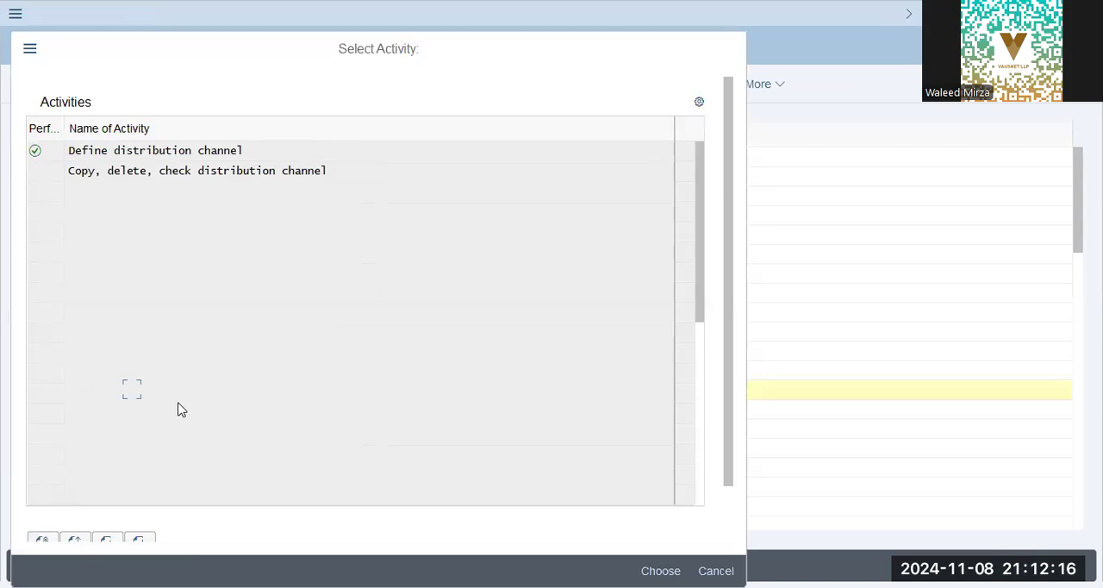
pyautogui.press('Escape')
# Open Maintain Sales Office, add sales office BBPG with the description BBPG DXB/SHJ, and confirm the entry.
pyautogui.click(129, 410)
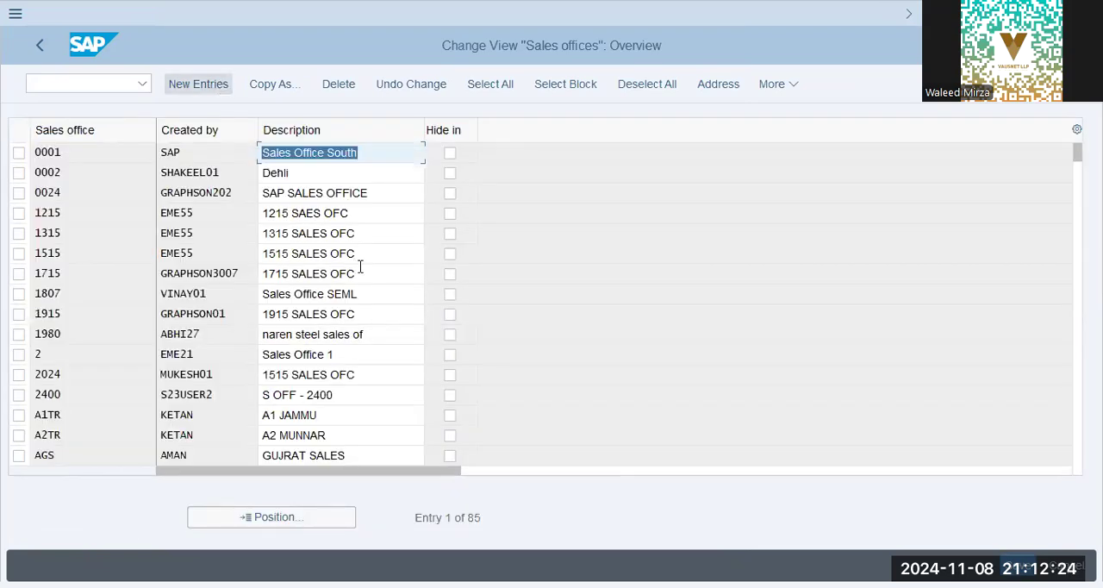
pyautogui.write('bbpg')
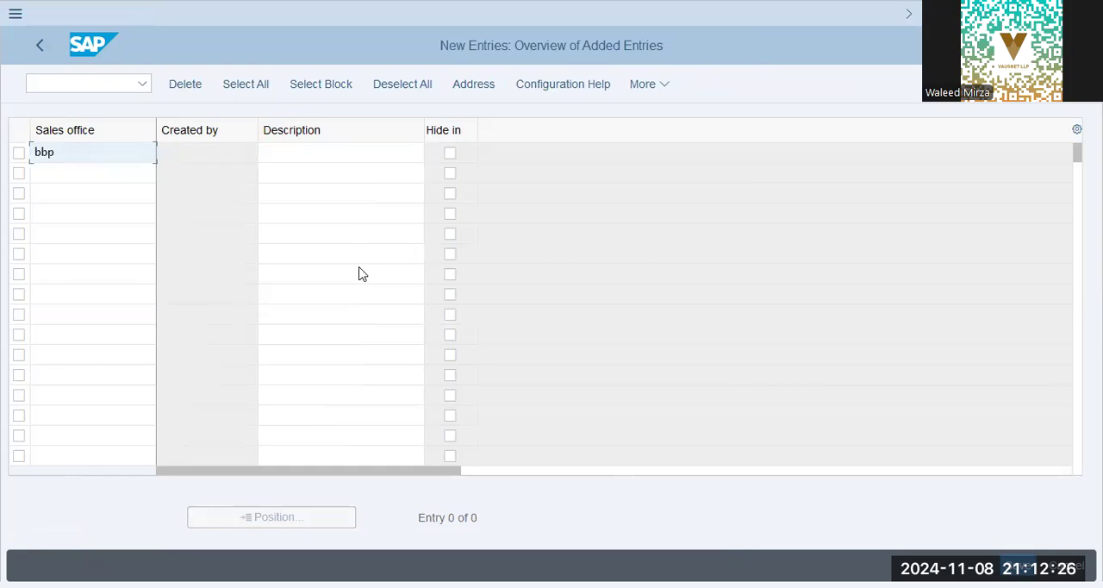
pyautogui.press('Tab')
pyautogui.write('BB')
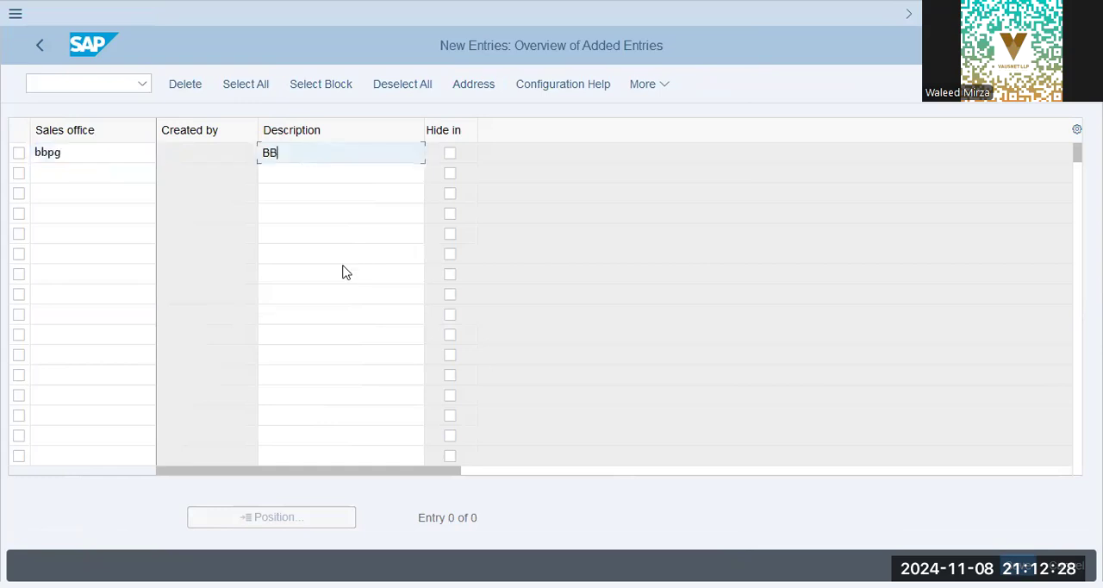
pyautogui.write('PG Du')
pyautogui.write('XB/')
pyautogui.write('SHJ')
pyautogui.press('Return')
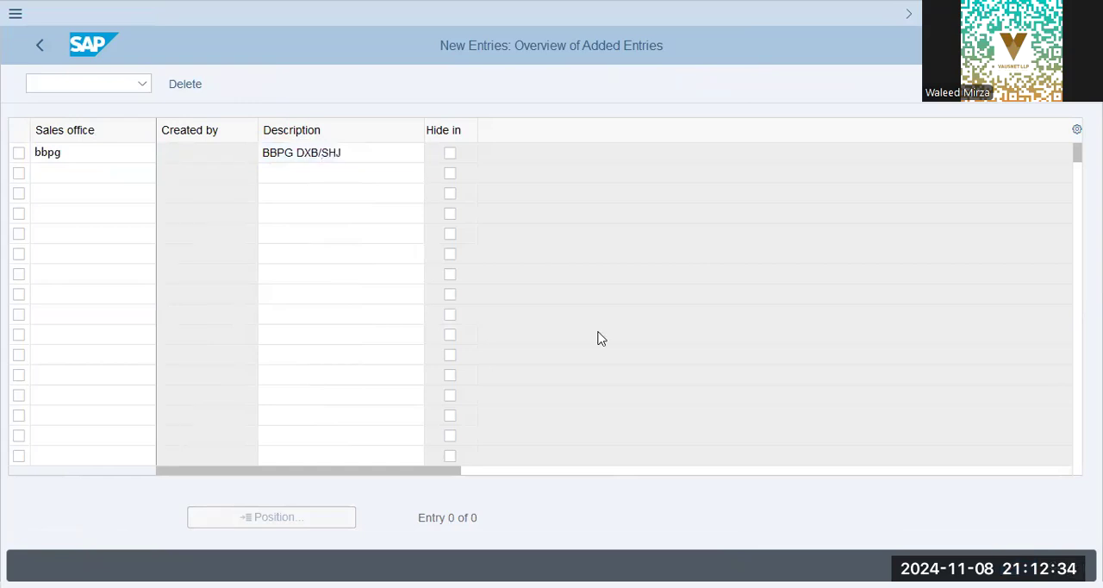
# Enter BBPG BlueBox as both search terms in the sales office's address, confirm the address, and return to the IMG structure.
pyautogui.write('BBPG BlueBox')
pyautogui.press('Tab')
pyautogui.write('BBPG BlueBox')
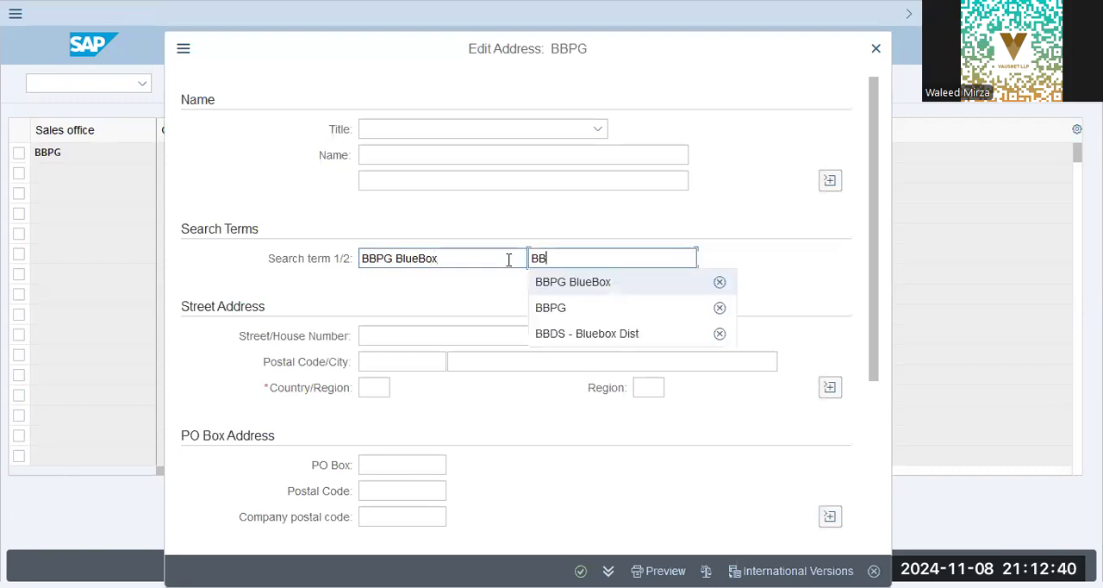
pyautogui.press('Return')
pyautogui.press('Tab')
pyautogui.press('Tab')
pyautogui.press('Tab')
pyautogui.press('Tab')
pyautogui.press('Tab')
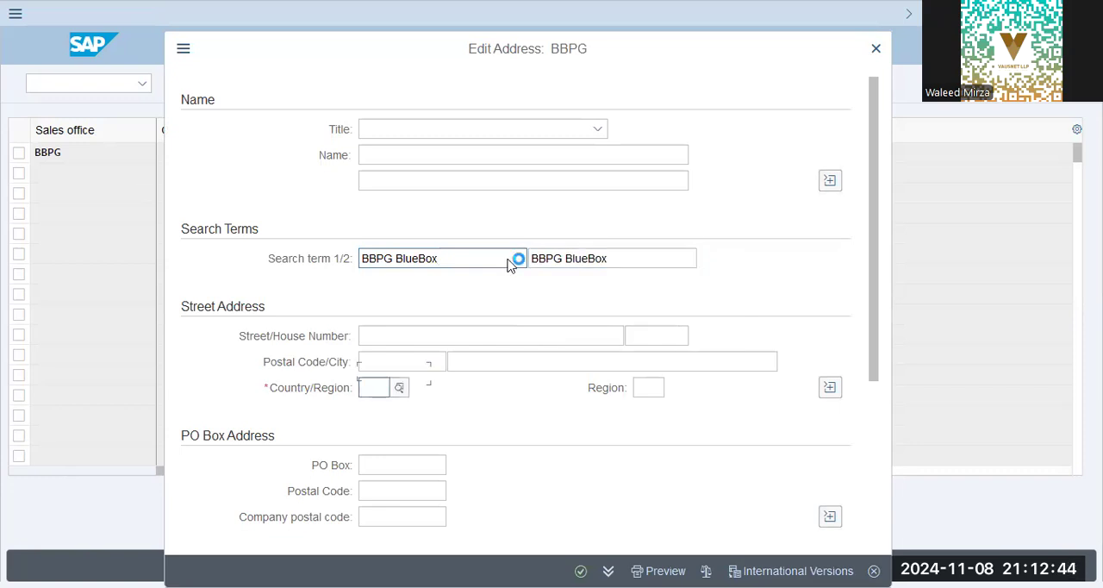
pyautogui.press('Escape')
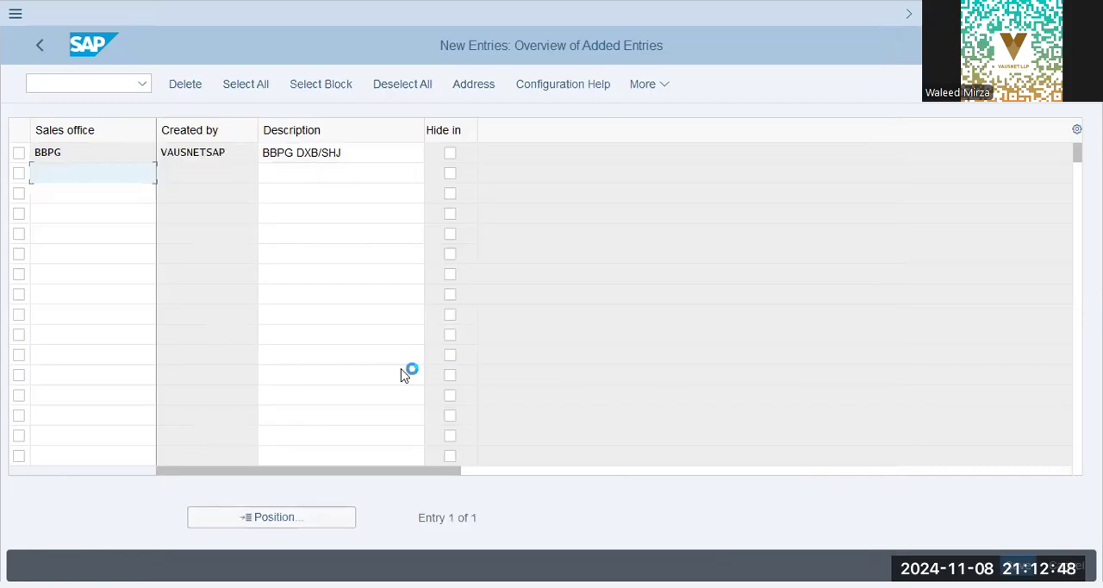
pyautogui.click(35, 45)
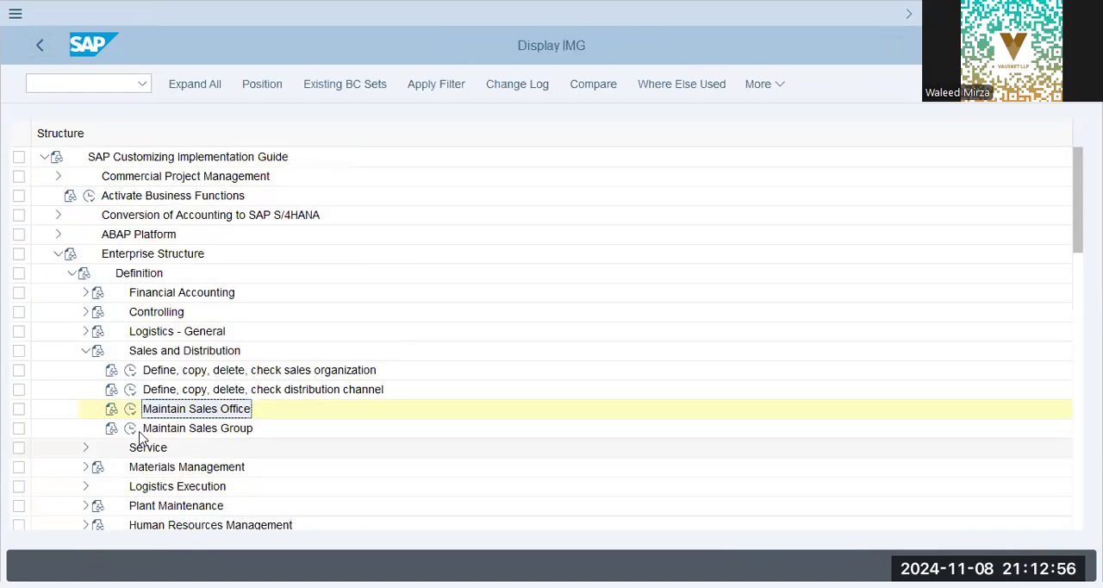
# Open Maintain Sales Group and add sales group BPS with the description BlueBox Pckg SHJ.
pyautogui.click(131, 429)
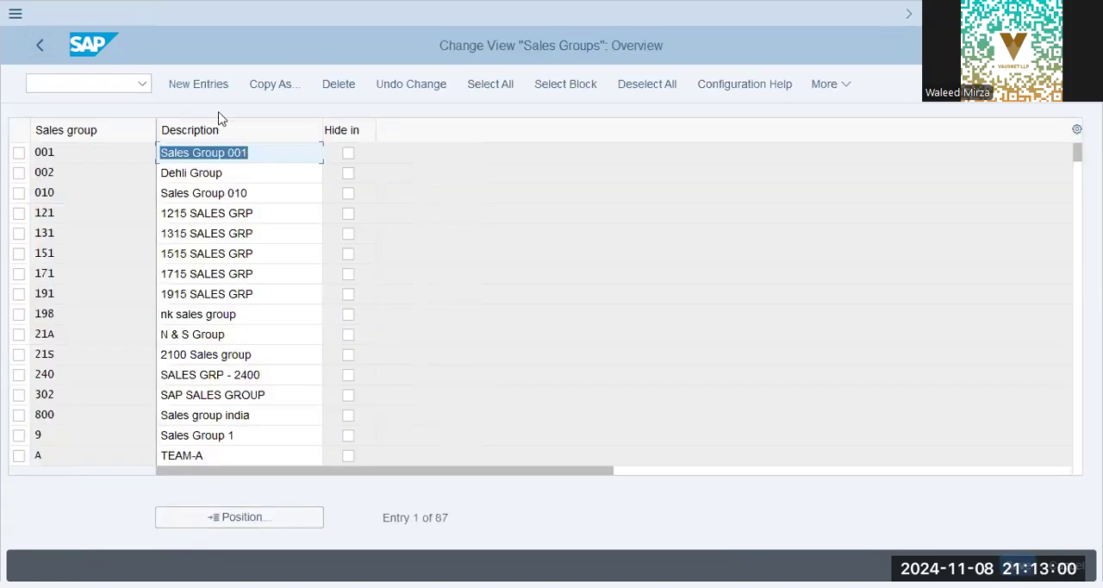
pyautogui.click(216, 89)
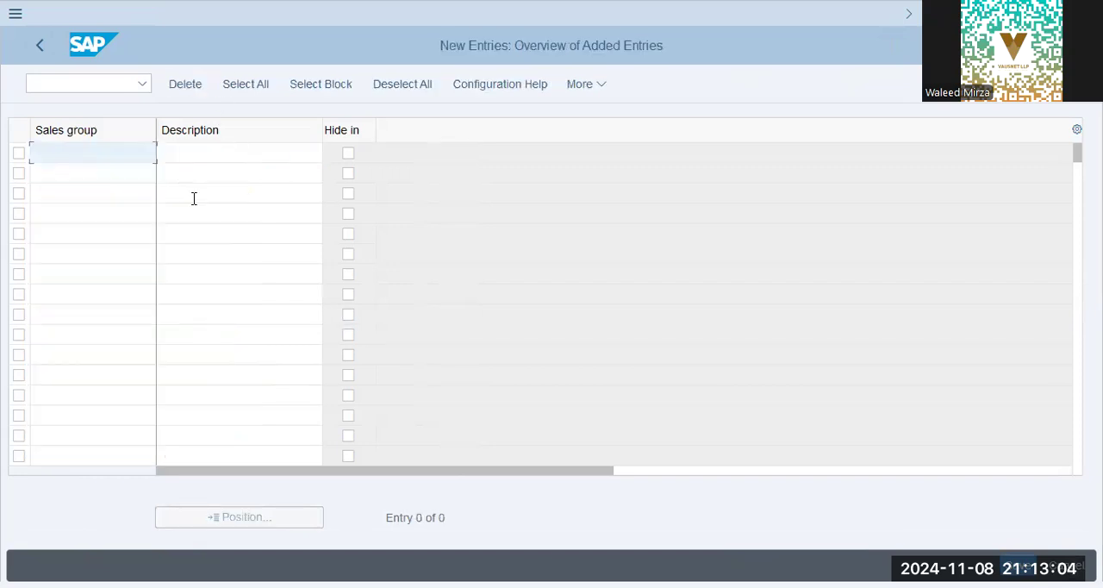
pyautogui.write('BP')
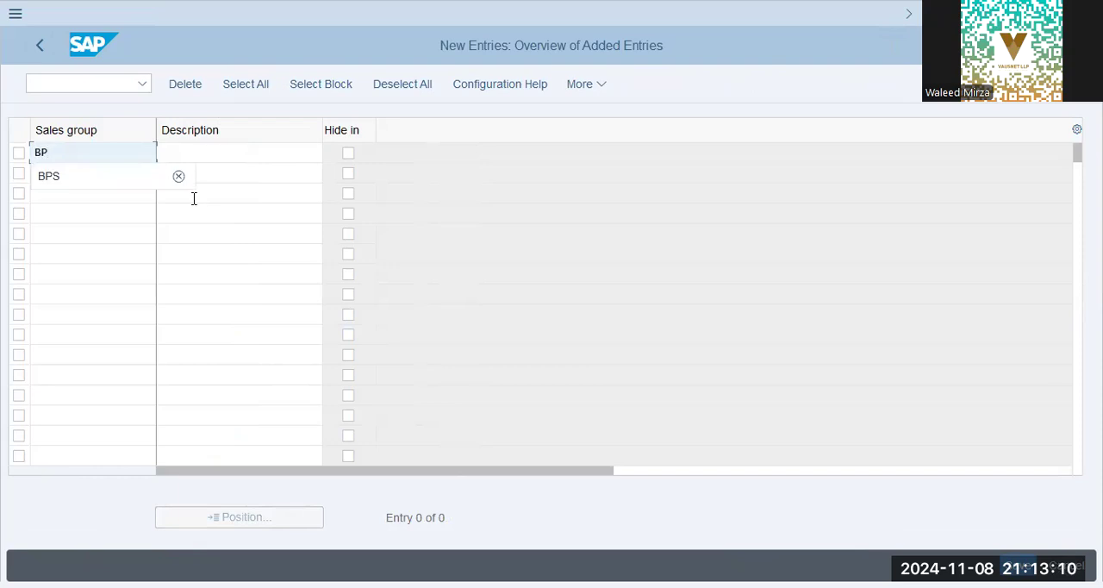
pyautogui.press('Down')
pyautogui.press('Return')
pyautogui.press('Tab')
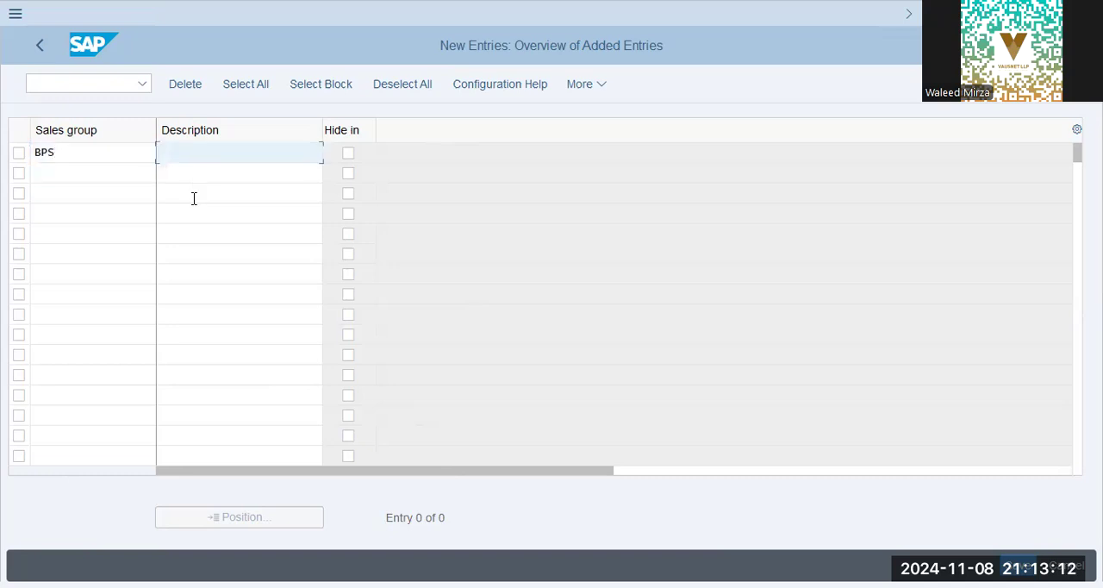
pyautogui.write('b')
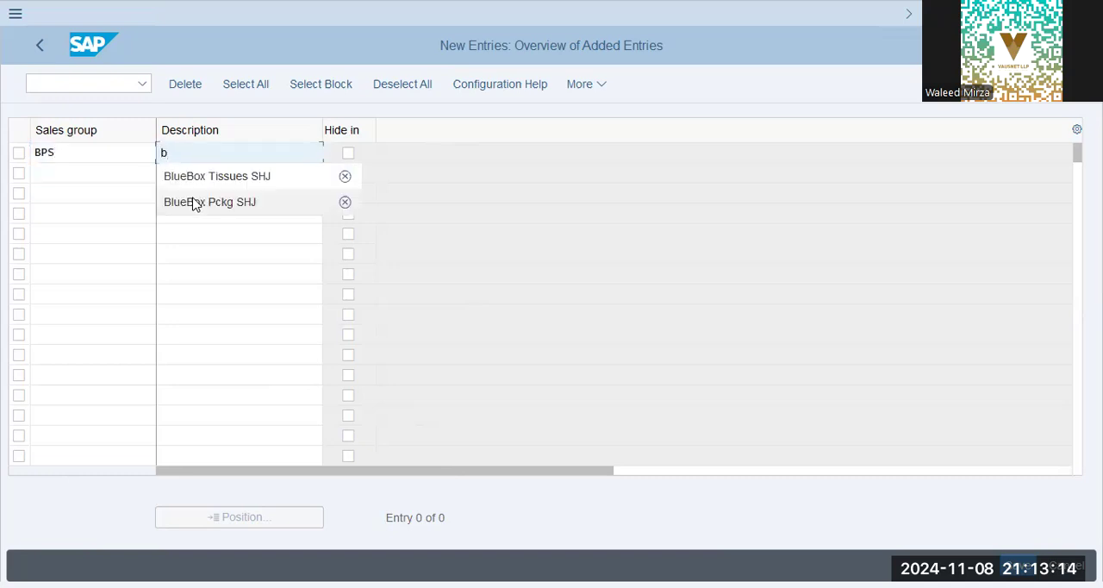
pyautogui.click(194, 201)
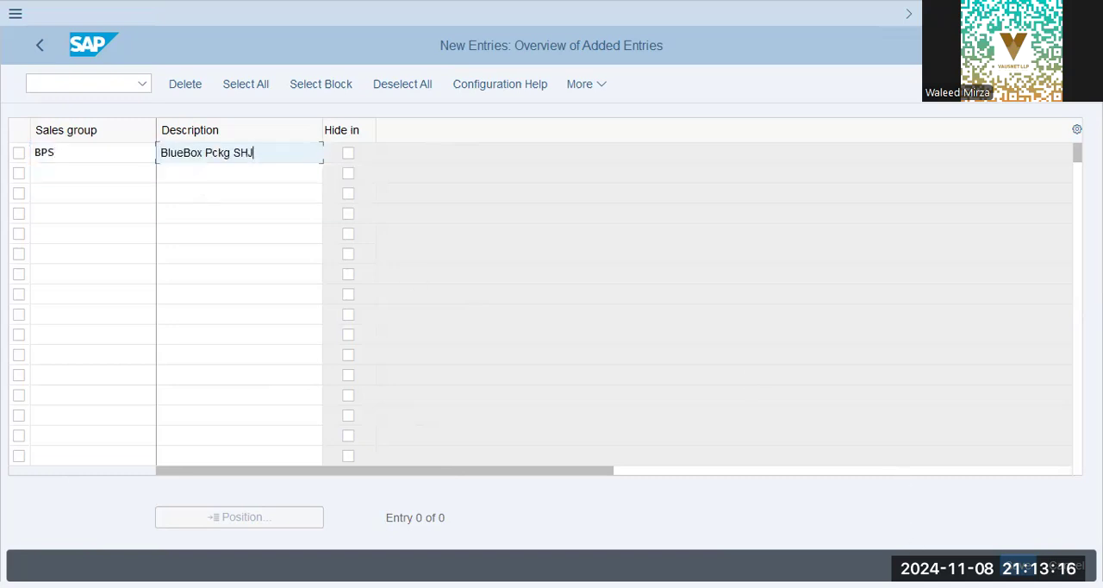
pyautogui.click(682, 384)
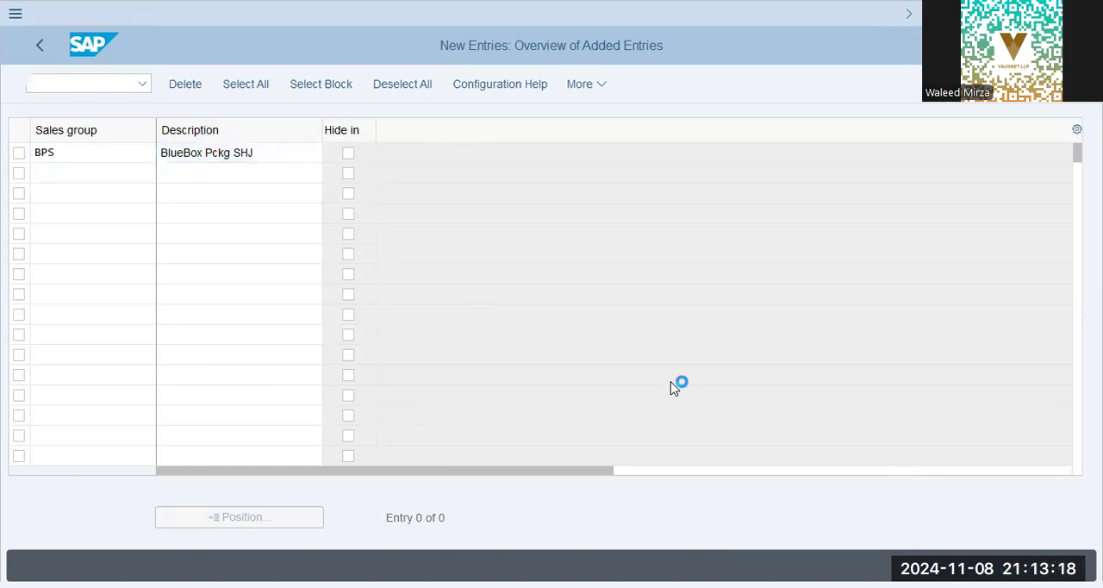
# Save the sales group to the BlueBox Group customizing request and return to the IMG structure.
pyautogui.hotkey('ctrl', 's')
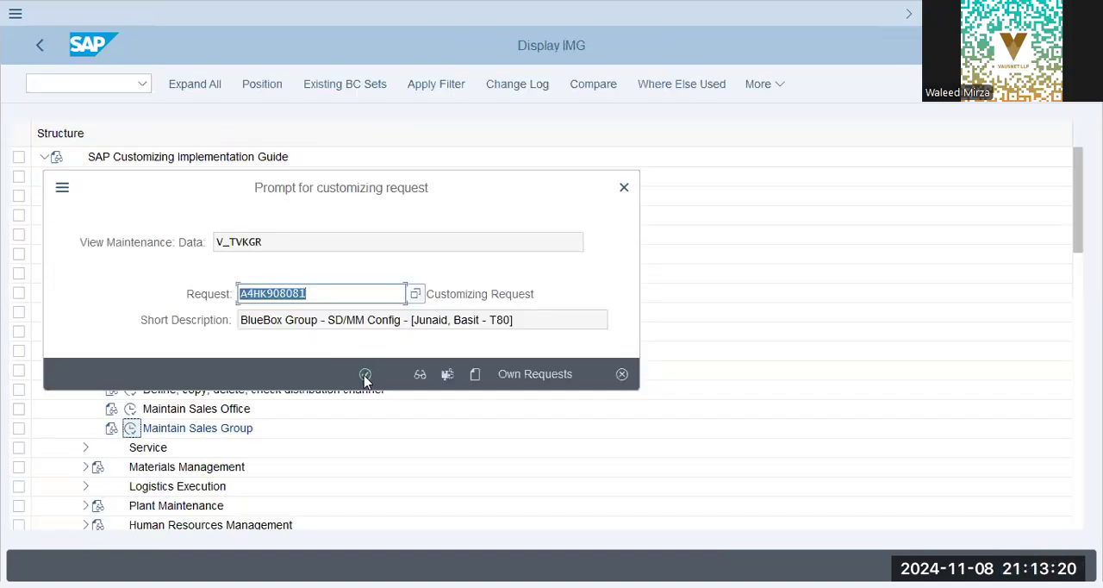
pyautogui.click(367, 375)
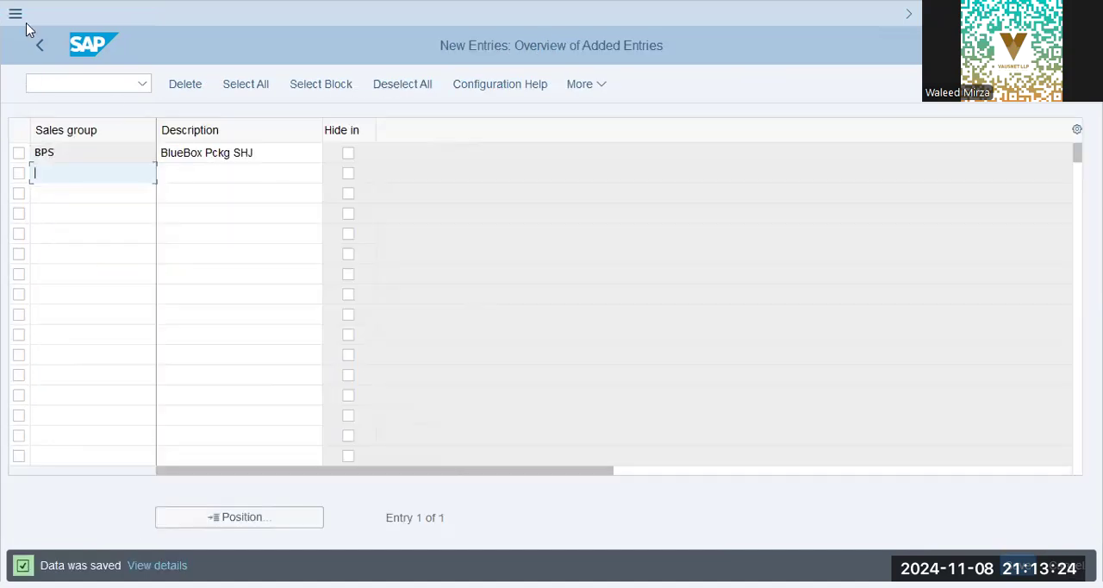
pyautogui.click(39, 45)
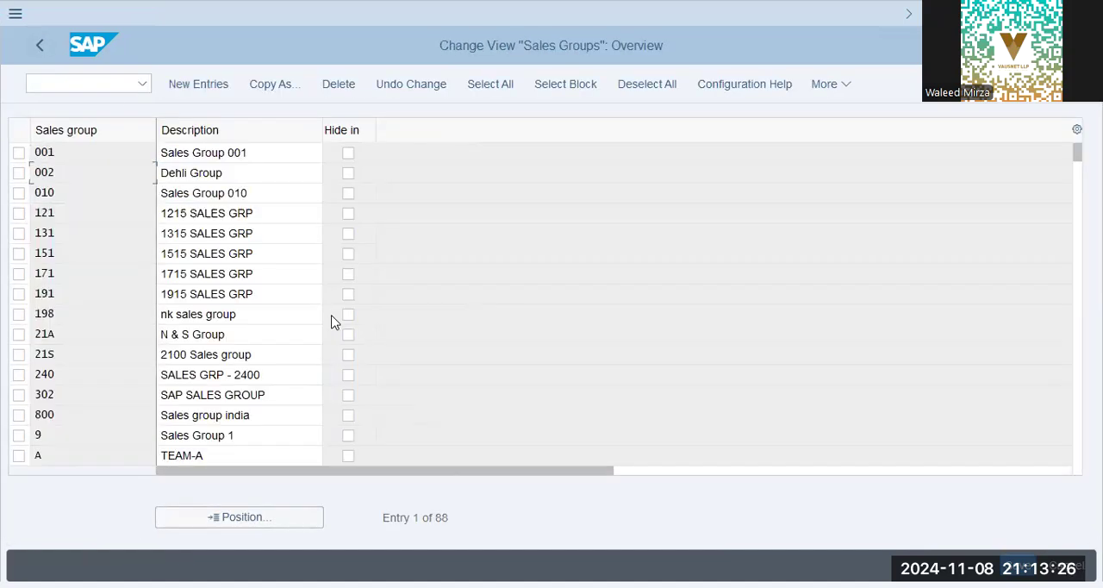
pyautogui.click(41, 46)
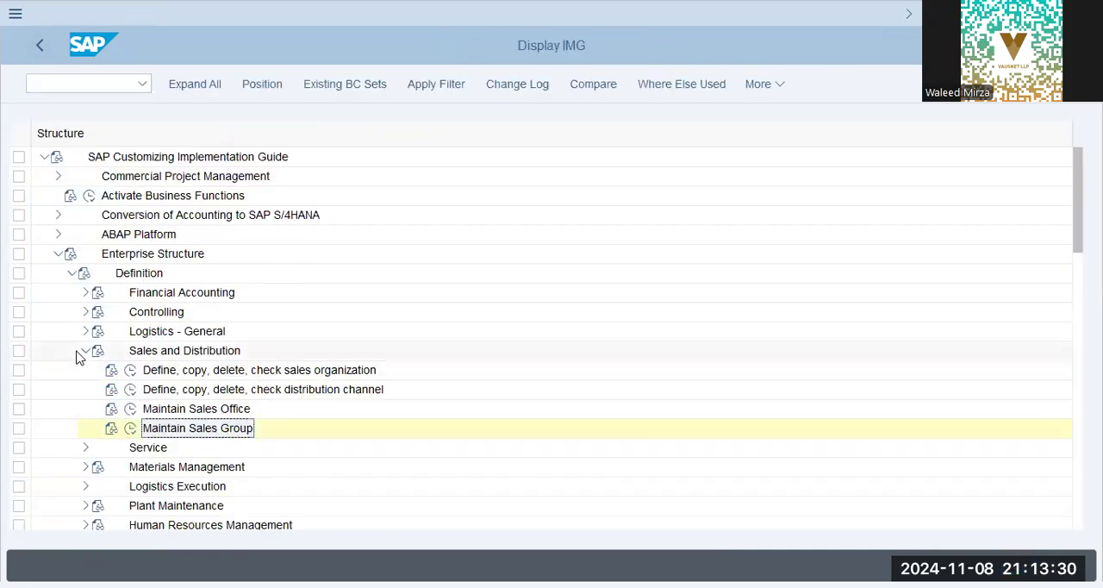
# Collapse Sales and Distribution and open Maintain storage location under Materials Management.
pyautogui.click(84, 351)
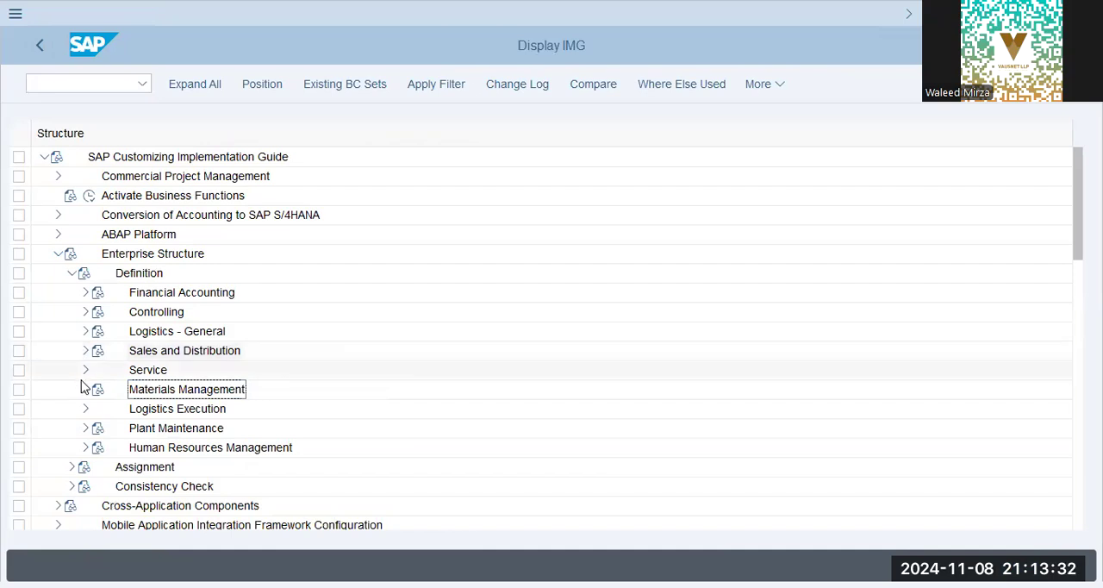
pyautogui.click(85, 389)
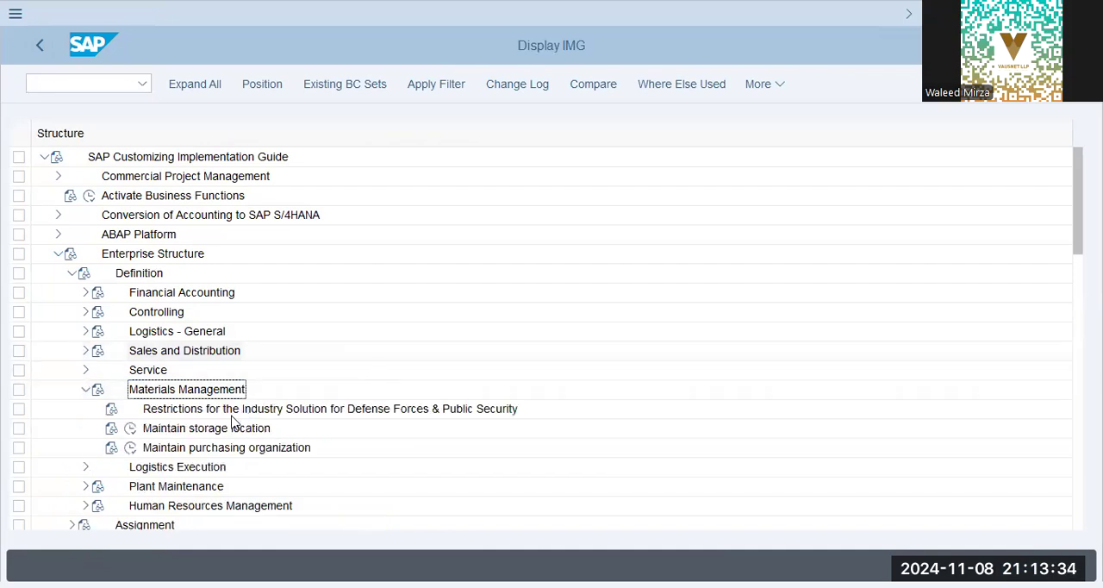
pyautogui.click(236, 428)
pyautogui.click(130, 429)
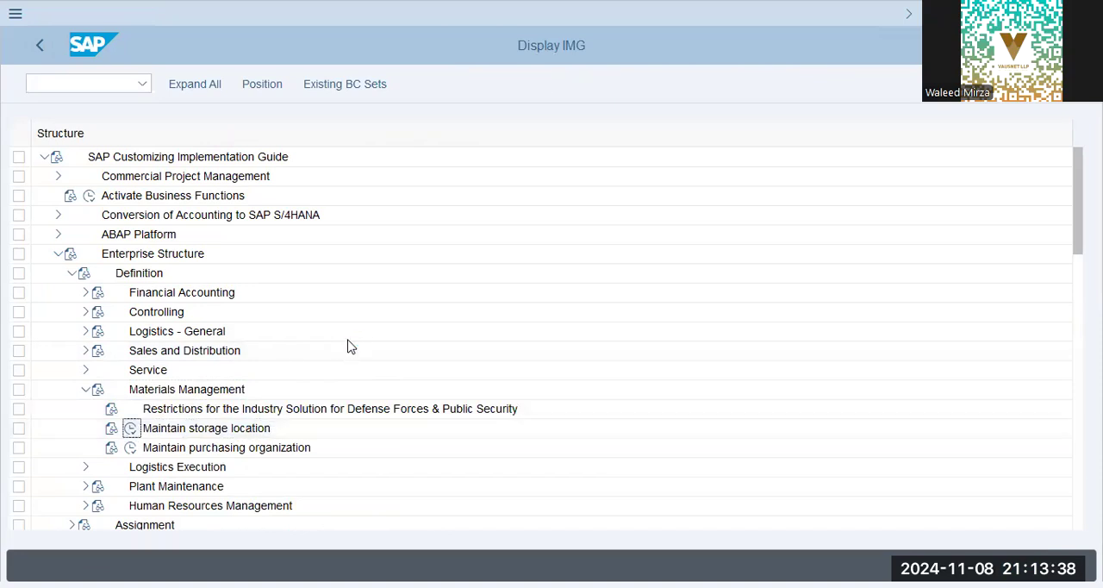
# Select plant BBPG and add storage location SHJ with the description BBPG - Sharjah.
pyautogui.write('BBPG')
pyautogui.press('Return')
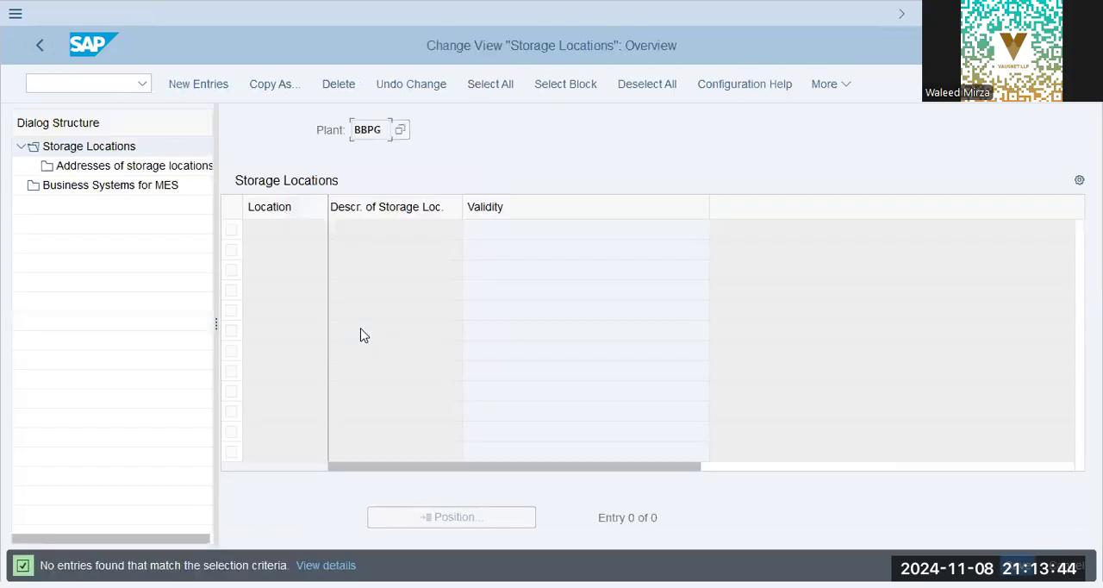
pyautogui.click(216, 90)
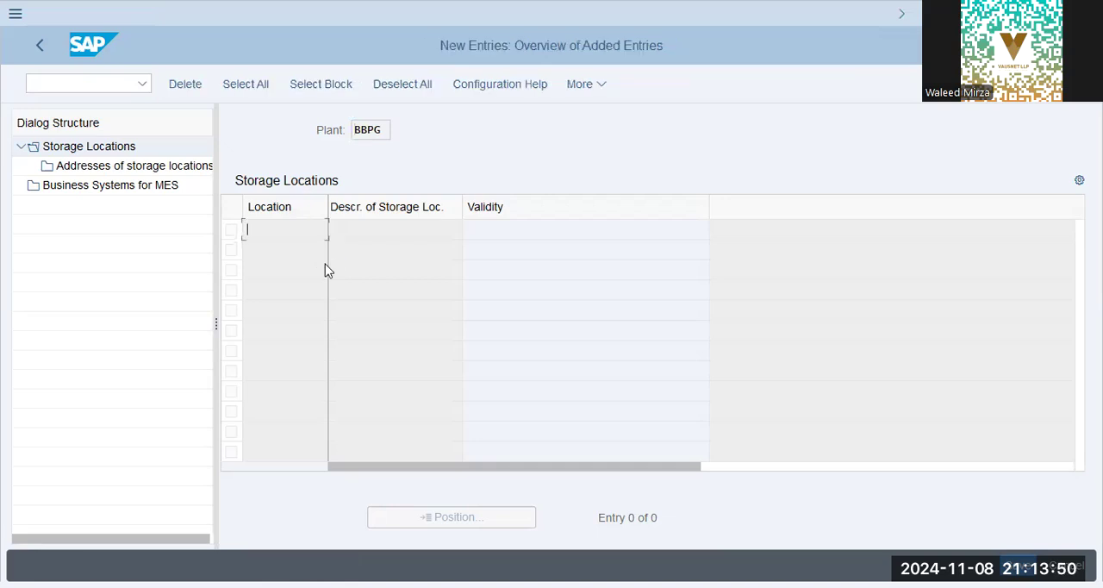
pyautogui.write('SHJ')
pyautogui.press('Tab')
pyautogui.write('sHA')
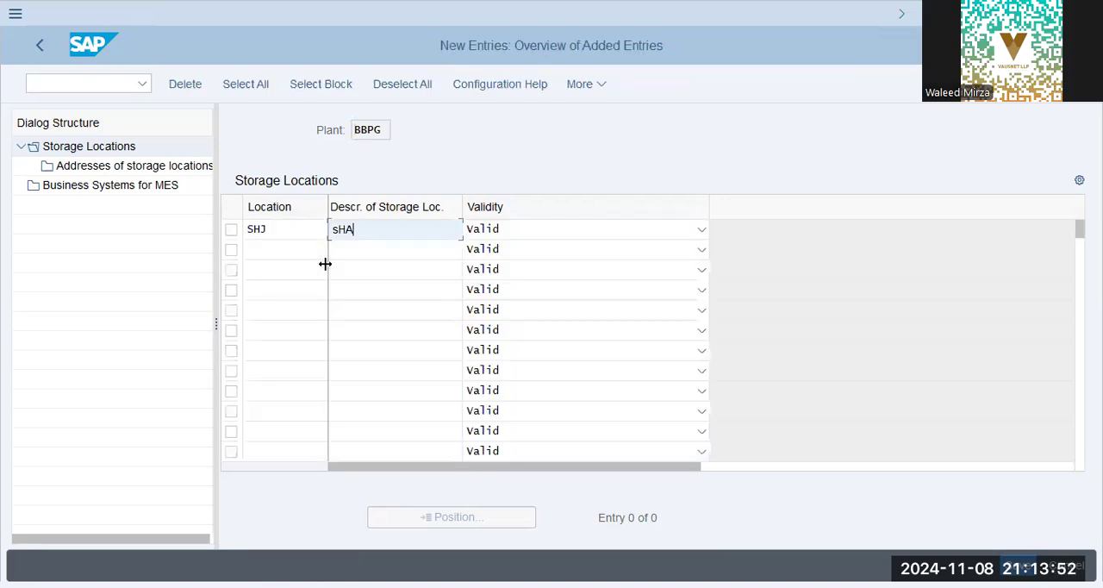
pyautogui.press('BackSpace')
pyautogui.press('BackSpace')
pyautogui.press('BackSpace')
pyautogui.write('BBPG - Sharjah')
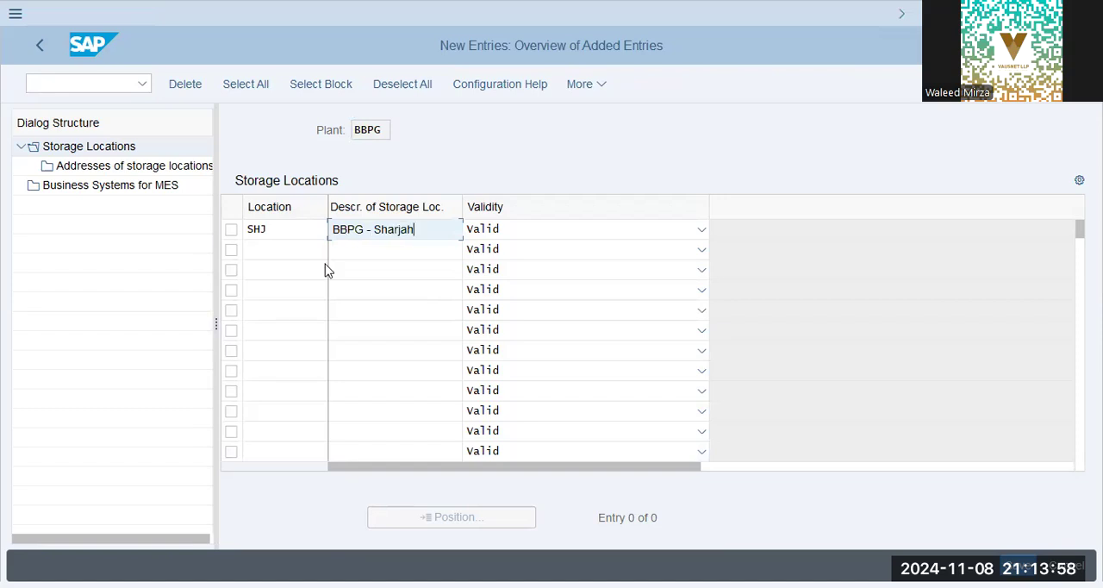
pyautogui.press('Return')
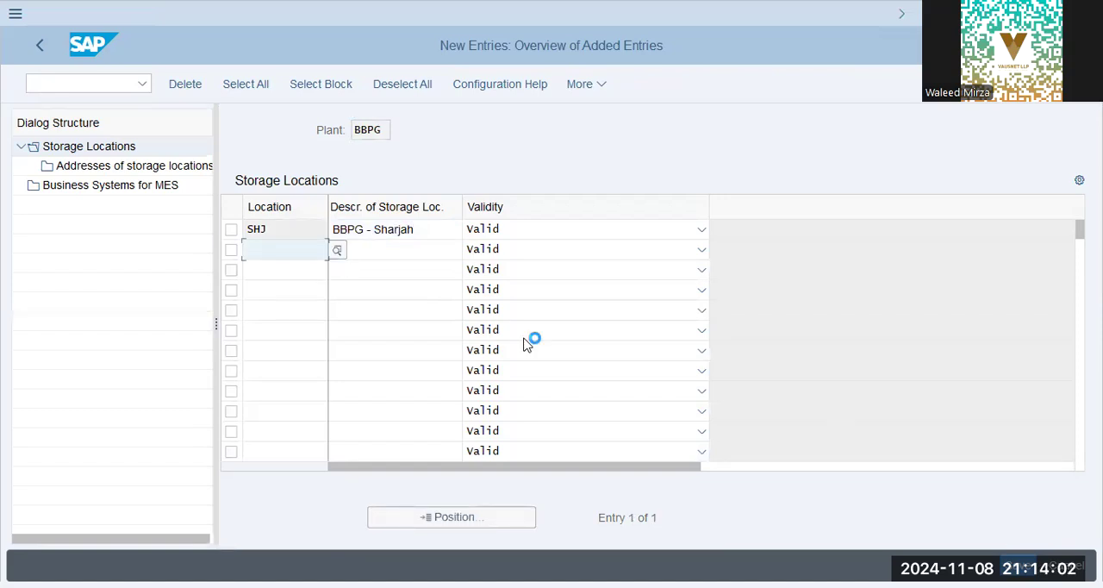
# Save the storage location to the BlueBox Group customizing request and return to the IMG structure.
pyautogui.hotkey('ctrl', 's')
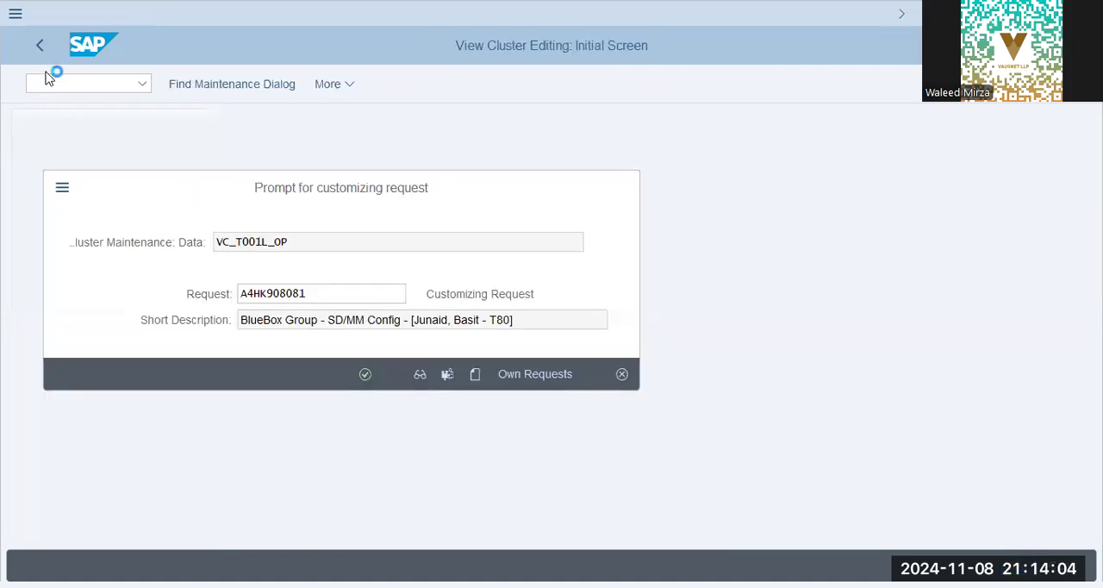
pyautogui.press('Return')
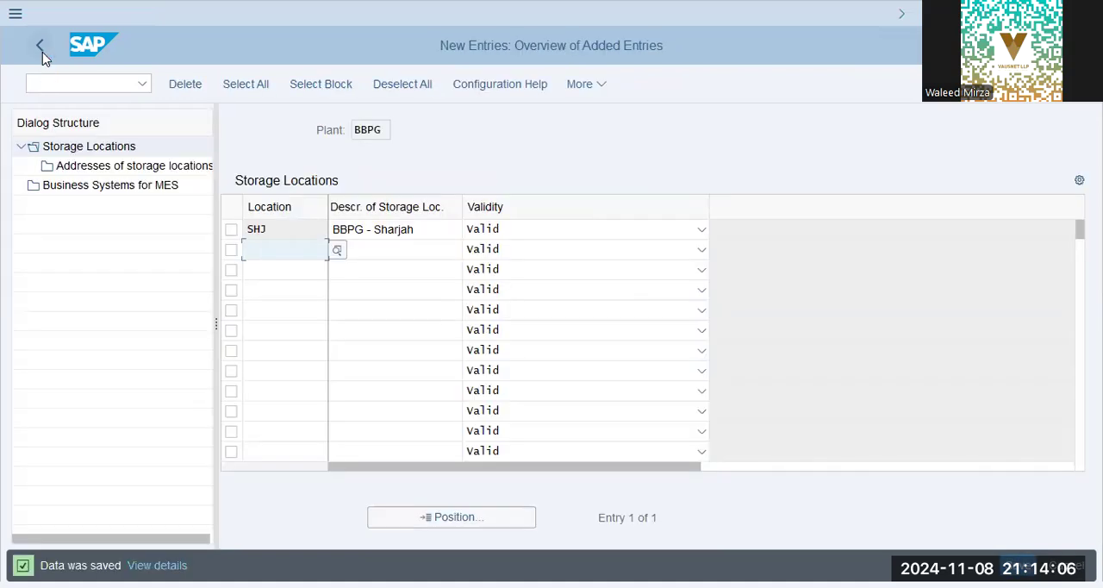
pyautogui.click(41, 50)
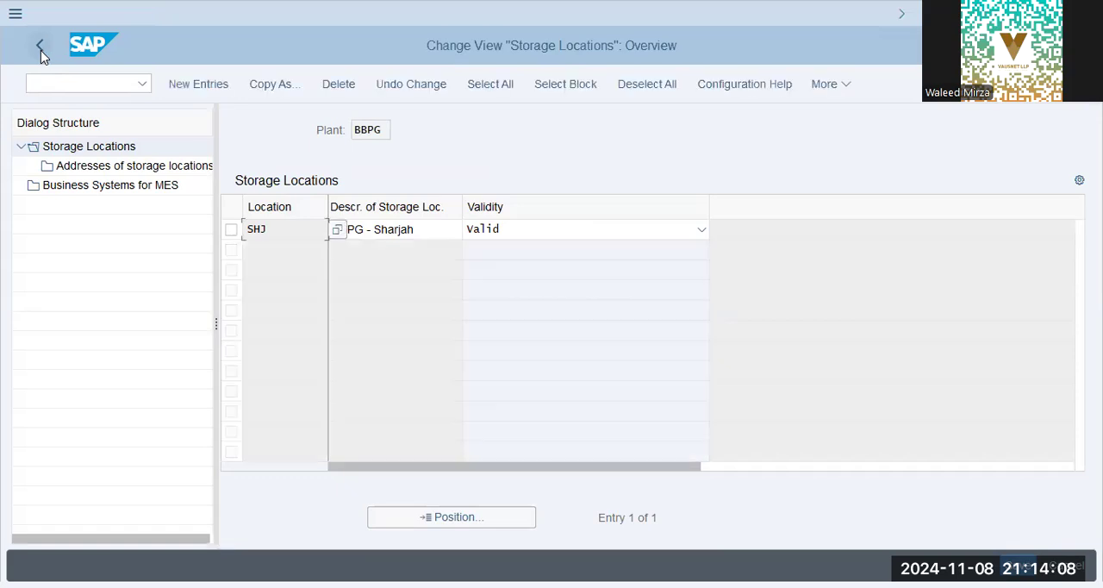
pyautogui.press('F3')
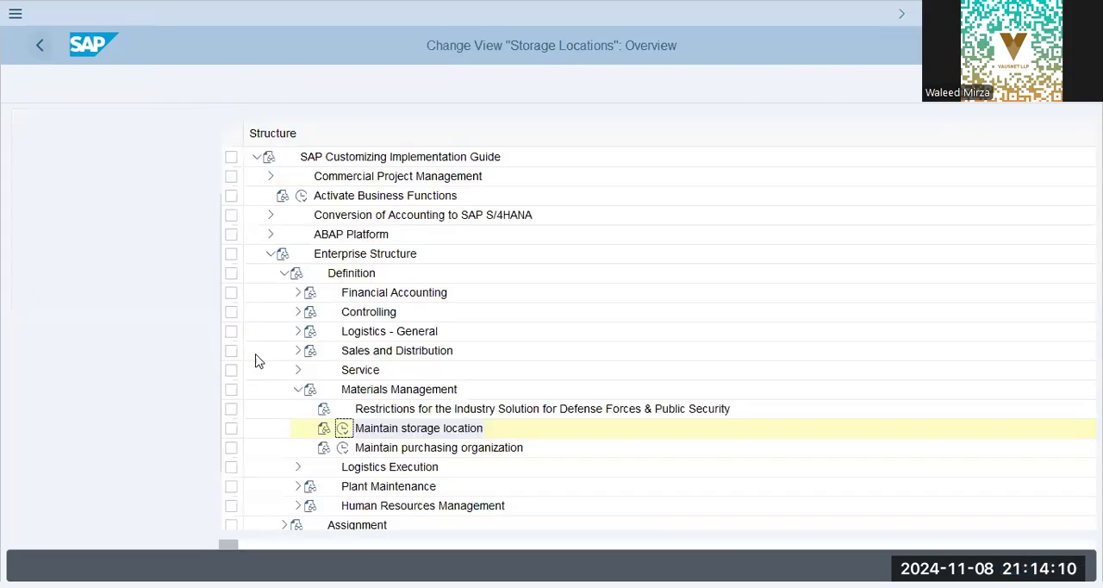
# Open Maintain purchasing organization and add purchasing organization BBPG with the description BBPG Pur.Org.
pyautogui.click(131, 449)
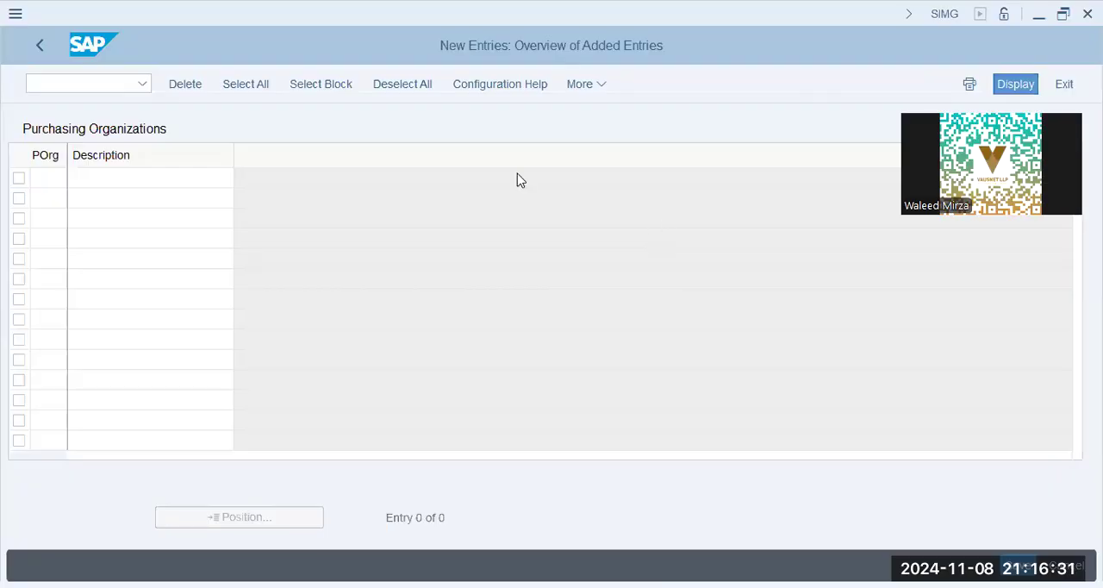
pyautogui.click(60, 176)
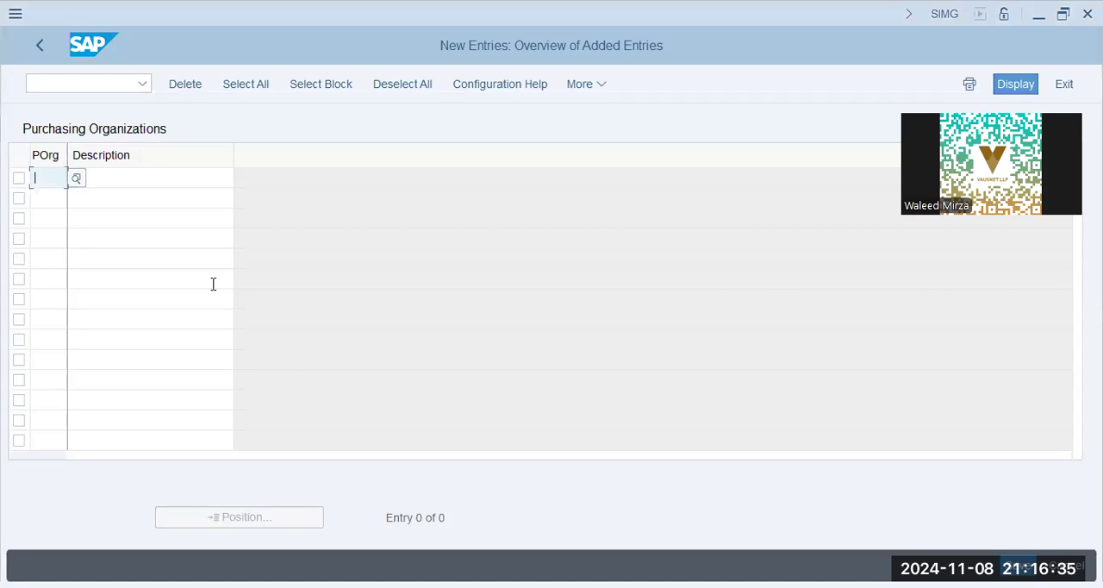
pyautogui.write('bbpg')
pyautogui.press('Tab')
pyautogui.write('BBPG')
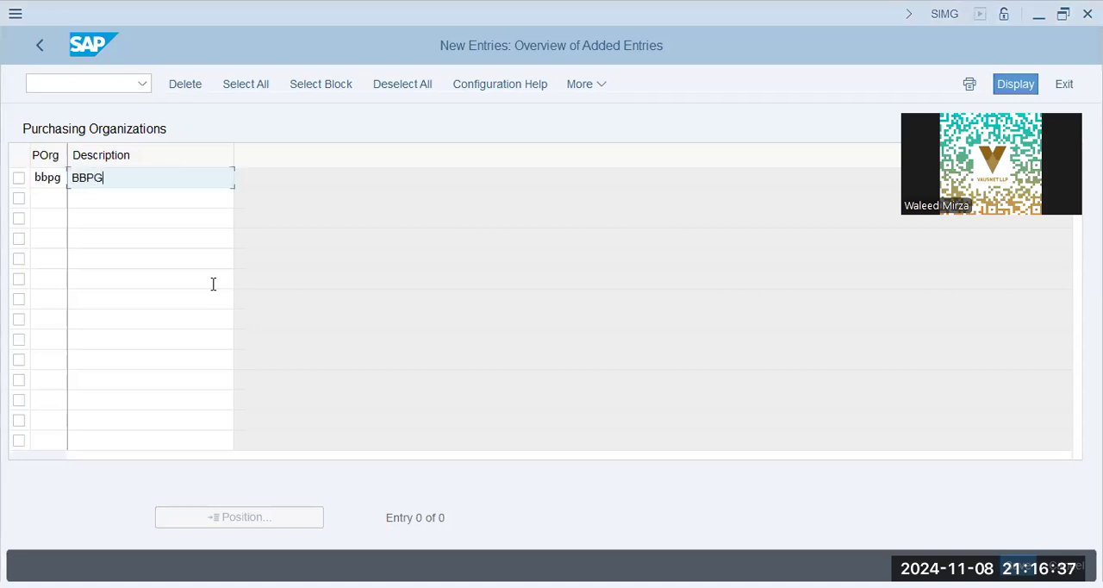
pyautogui.write(' Pur.Org')
pyautogui.press('Return')
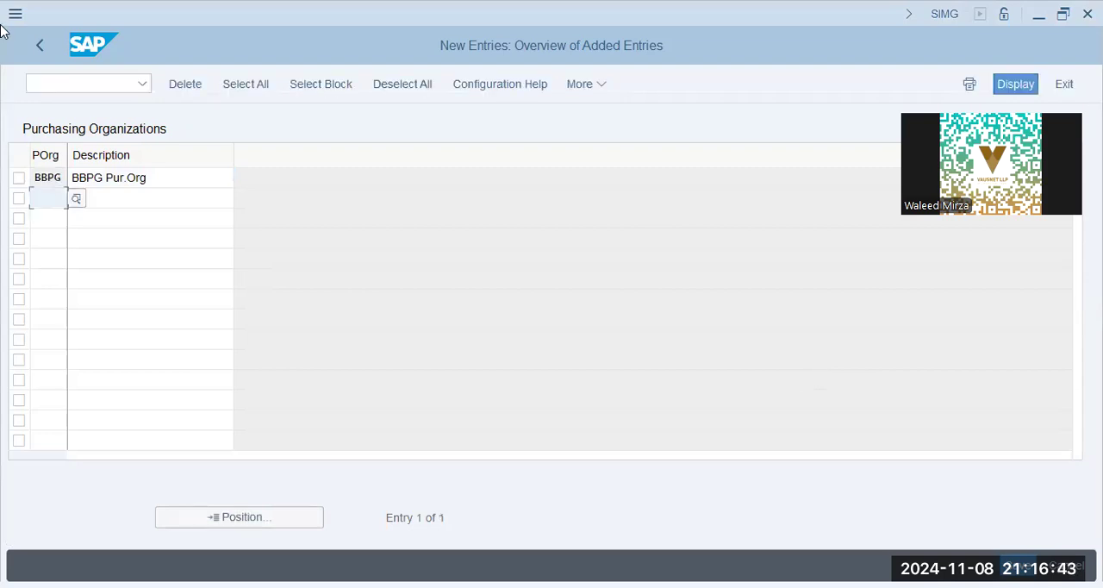
# Save the purchasing organization to the BlueBox Group customizing request and return to the IMG structure.
pyautogui.hotkey('ctrl', 's')
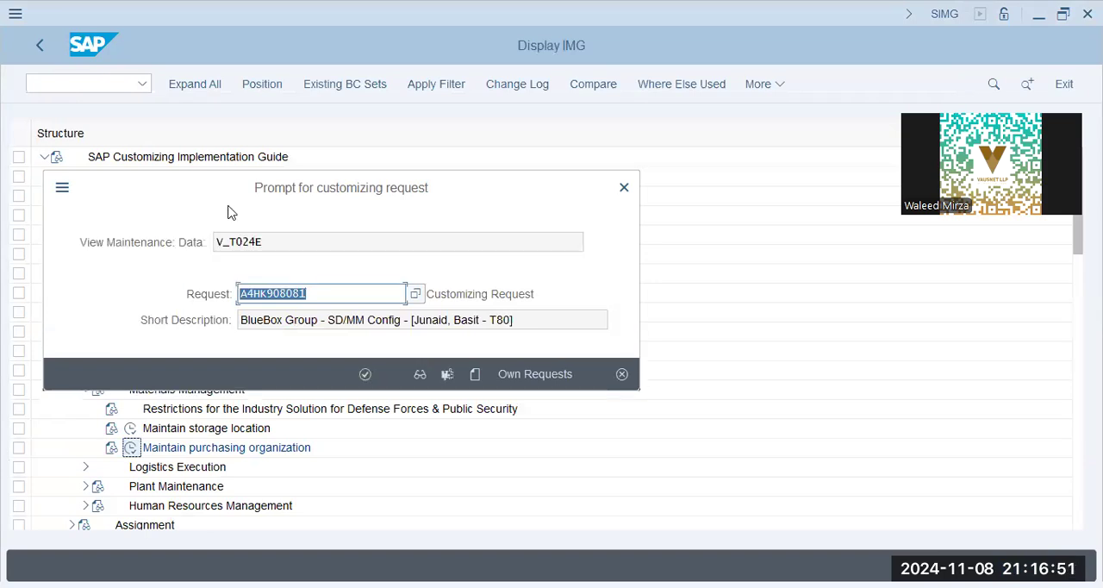
pyautogui.press('Return')
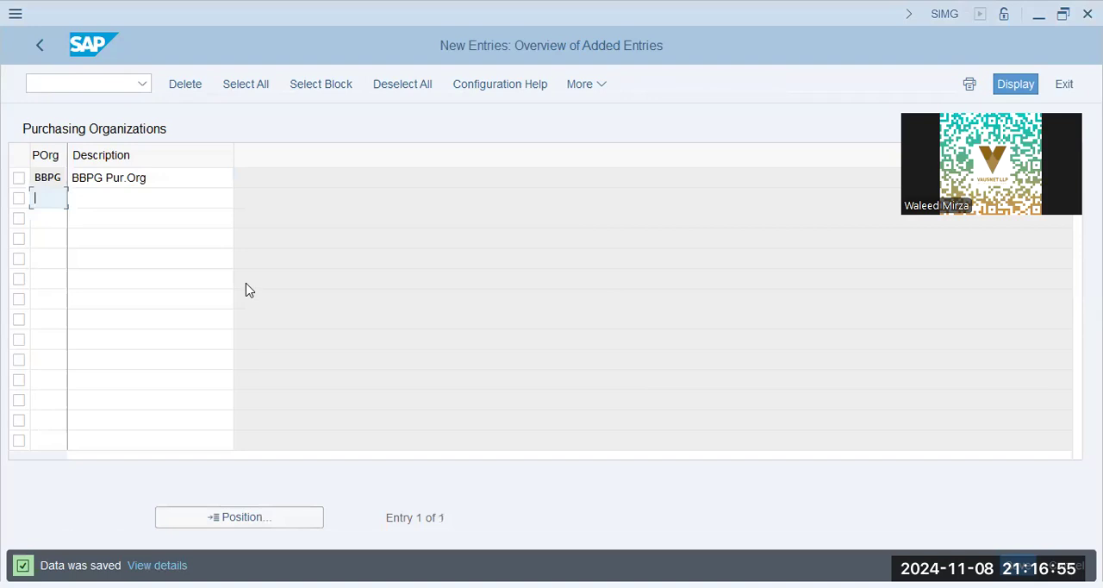
pyautogui.press('F3')
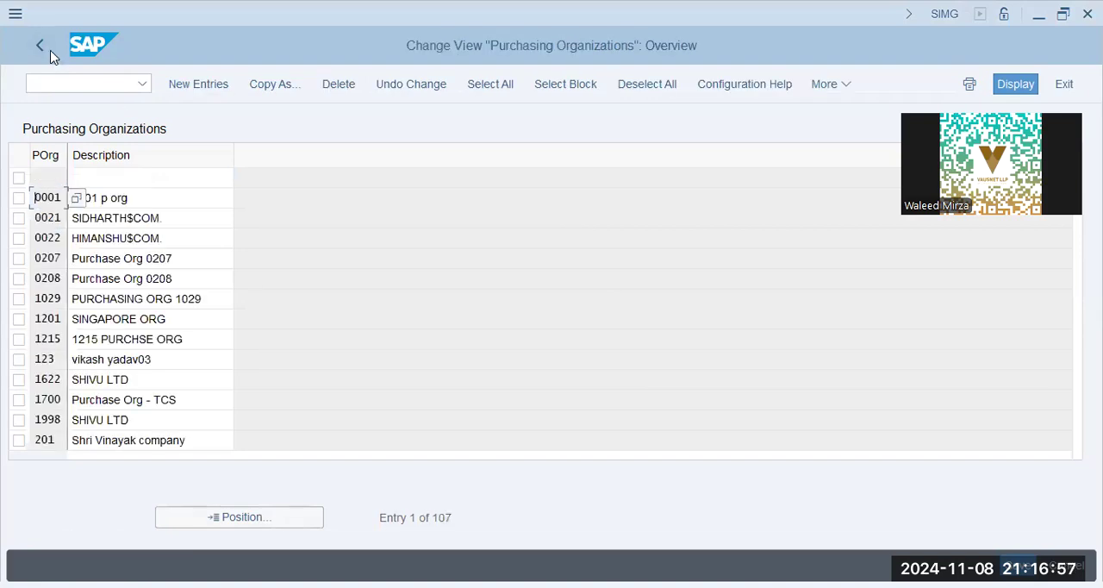
pyautogui.press('F3')
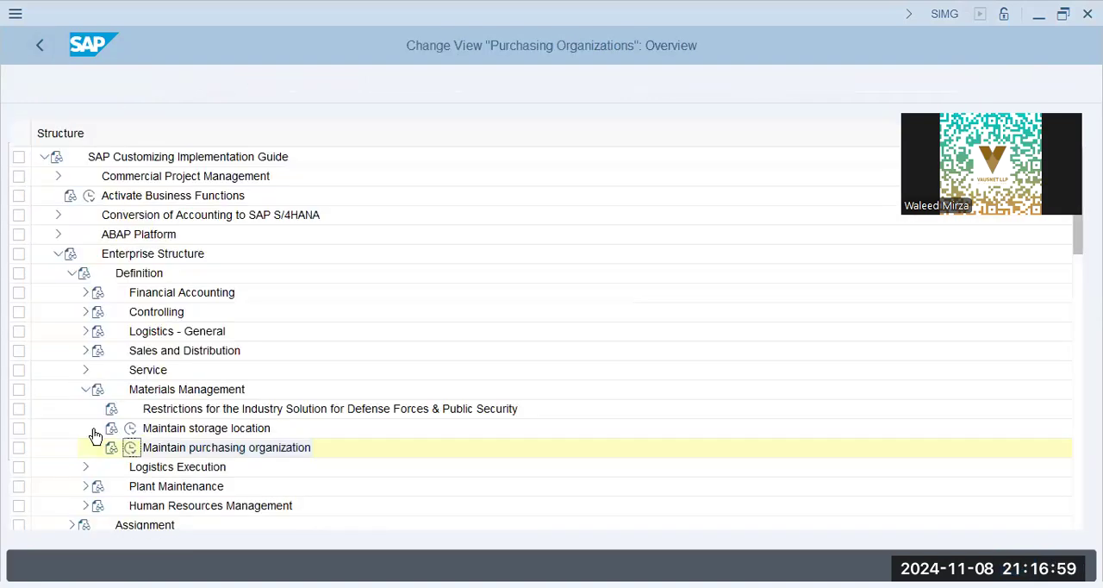
# Collapse the Definition branch and open Assign company code to company under Assignment, Financial Accounting.
pyautogui.click(86, 389)
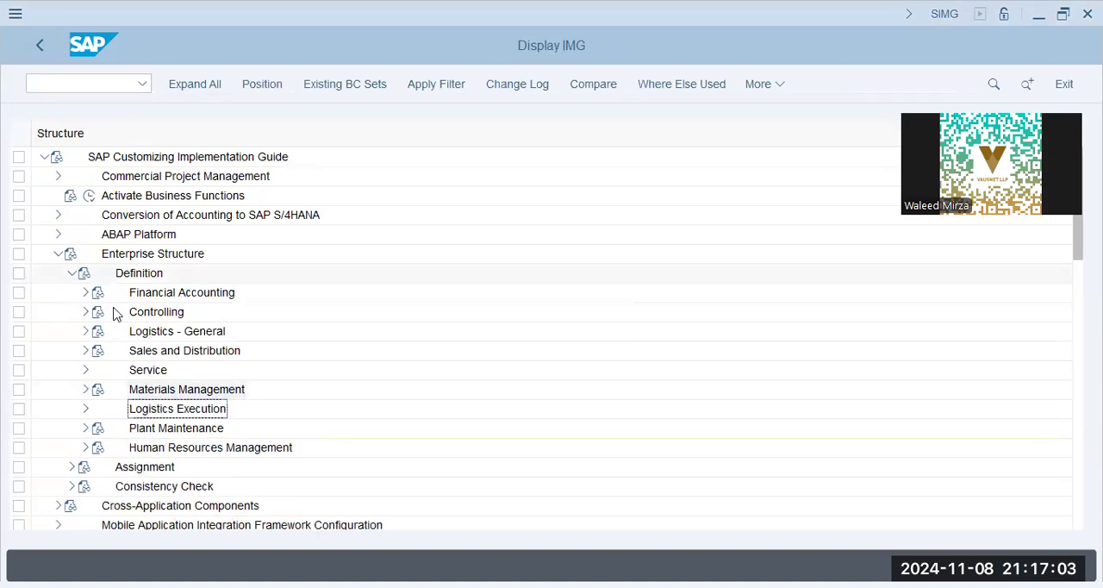
pyautogui.click(73, 274)
pyautogui.click(70, 292)
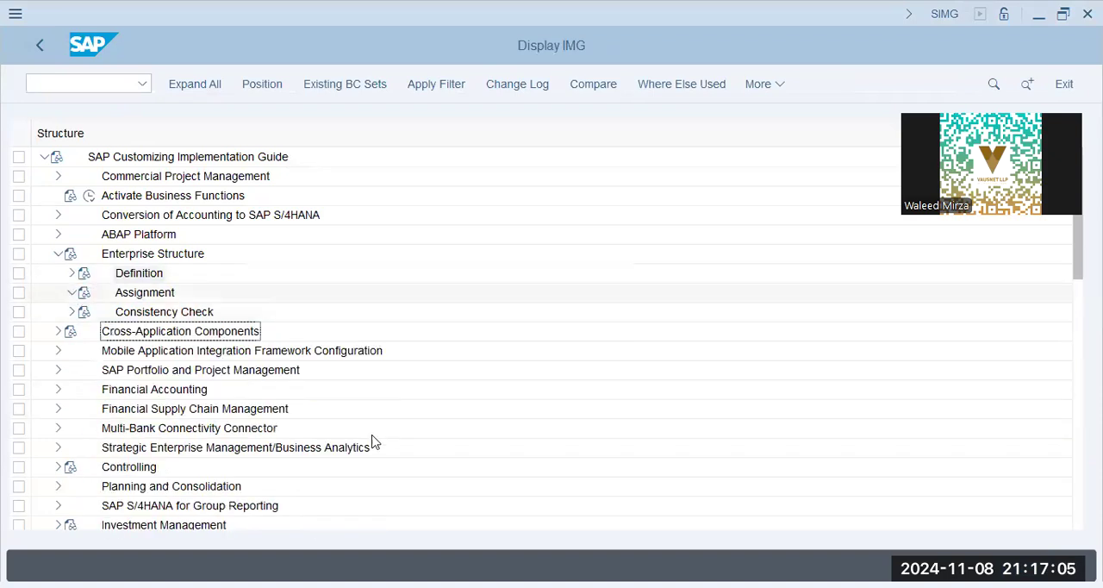
pyautogui.click(86, 314)
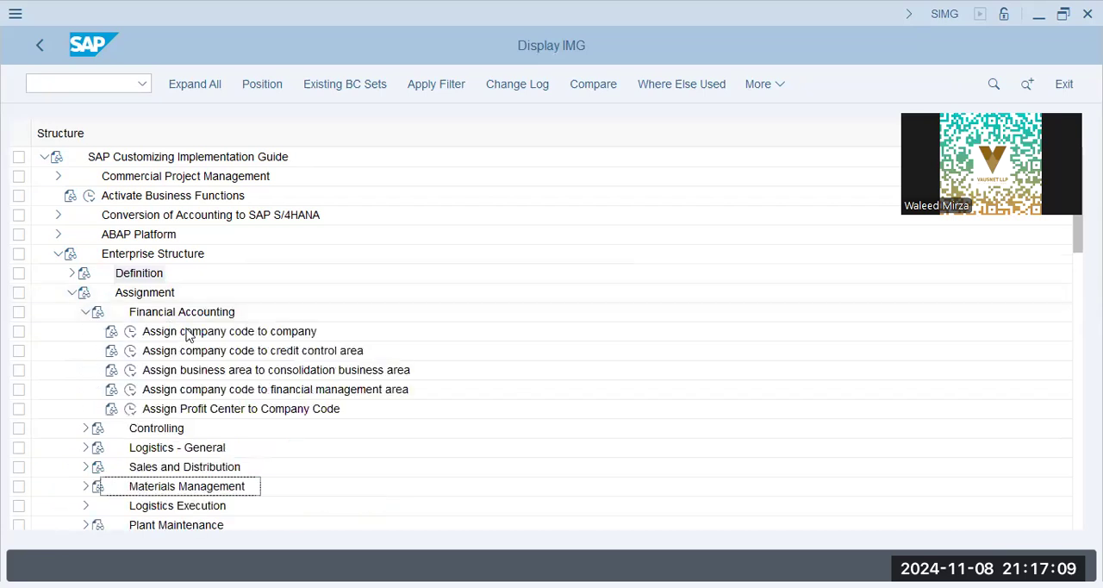
pyautogui.click(130, 331)
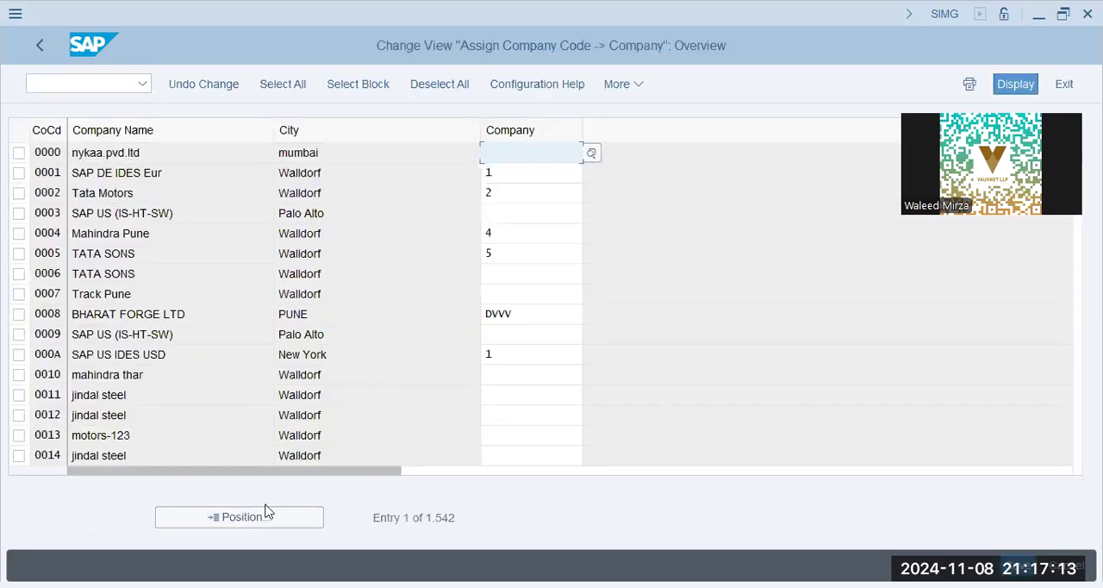
# Locate company code BBPG, assign it to company BBXG, and save the assignment to the BlueBox Group customizing request.
pyautogui.click(272, 523)
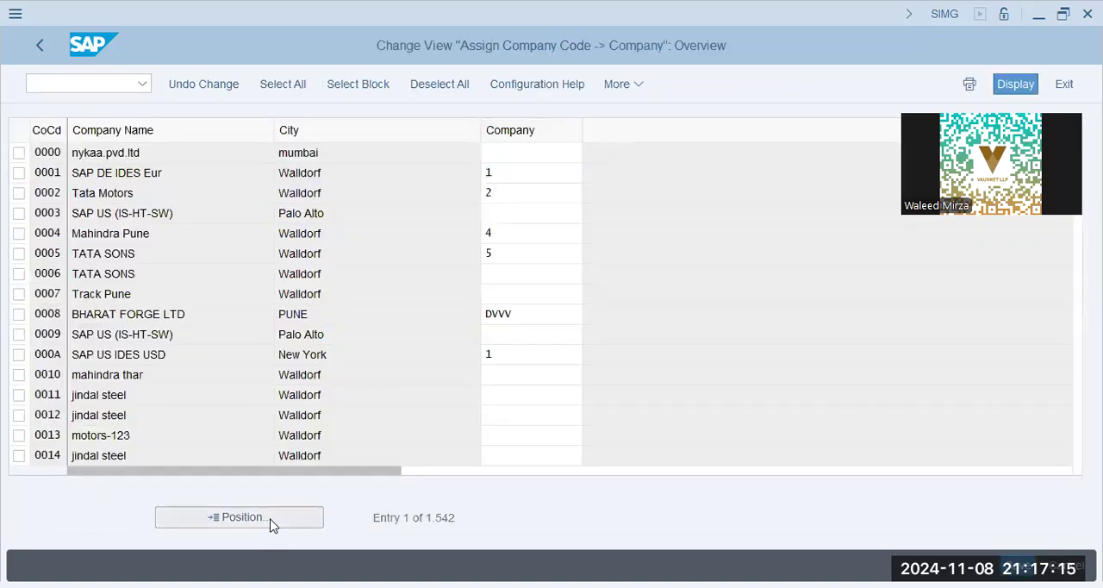
pyautogui.press('Return')
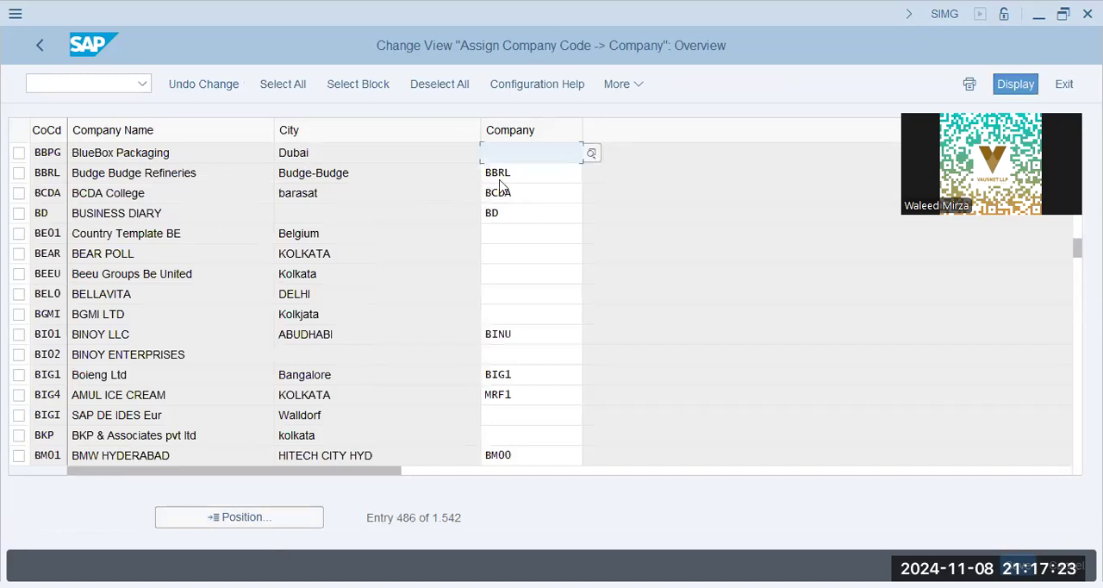
pyautogui.write('bbpg')
pyautogui.press('Return')
pyautogui.click(528, 158)
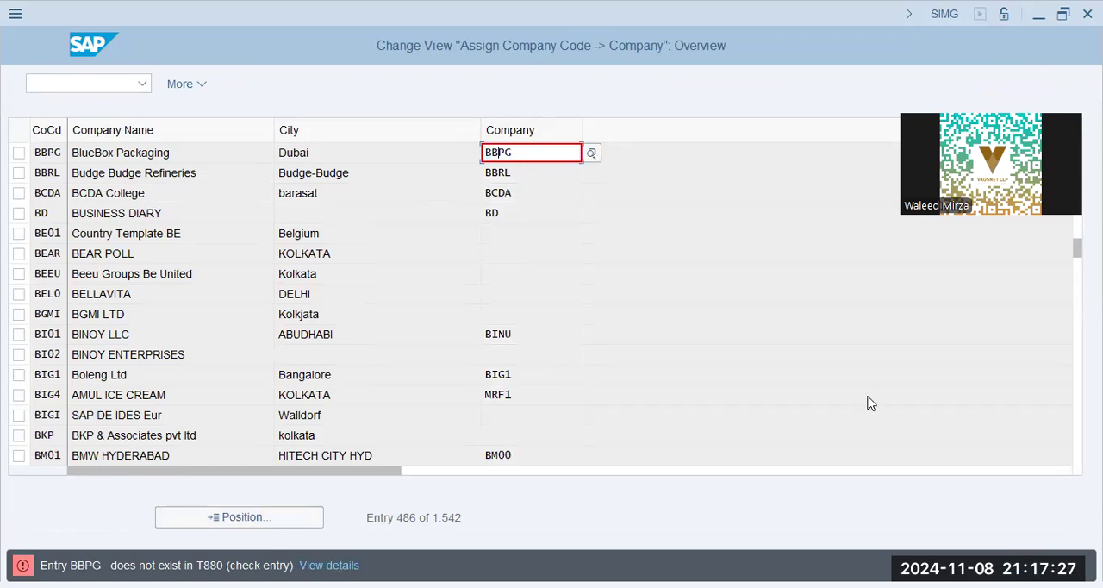
pyautogui.write('X')
pyautogui.press('Return')
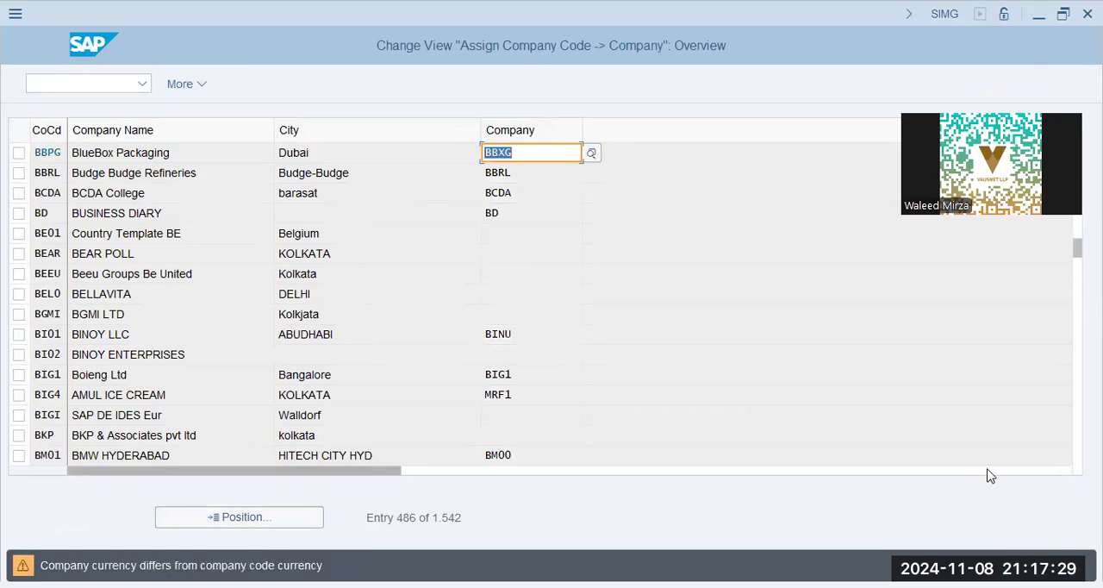
pyautogui.press('Return')
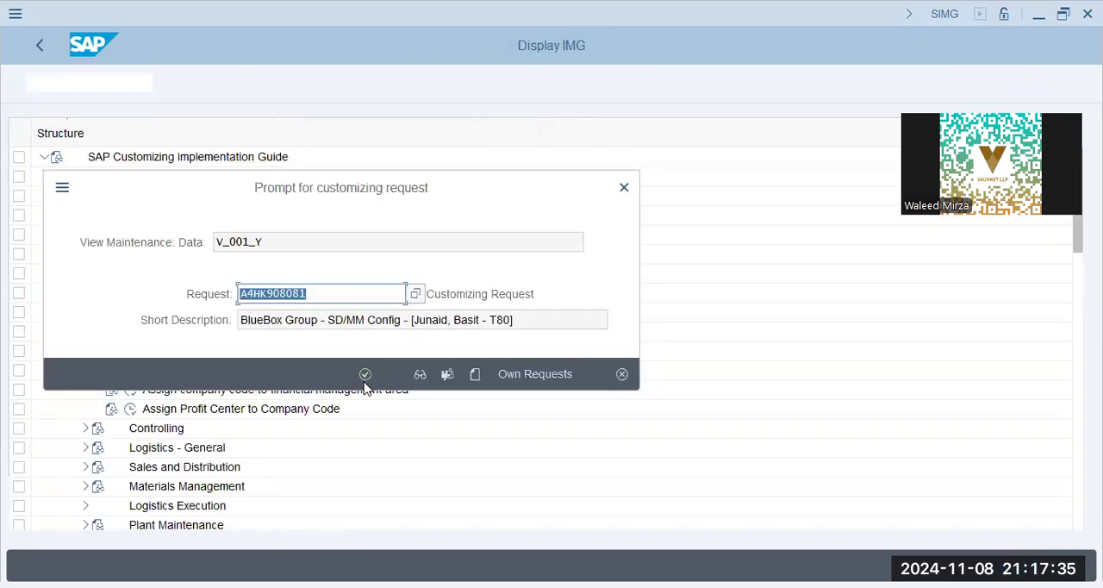
pyautogui.click(365, 376)
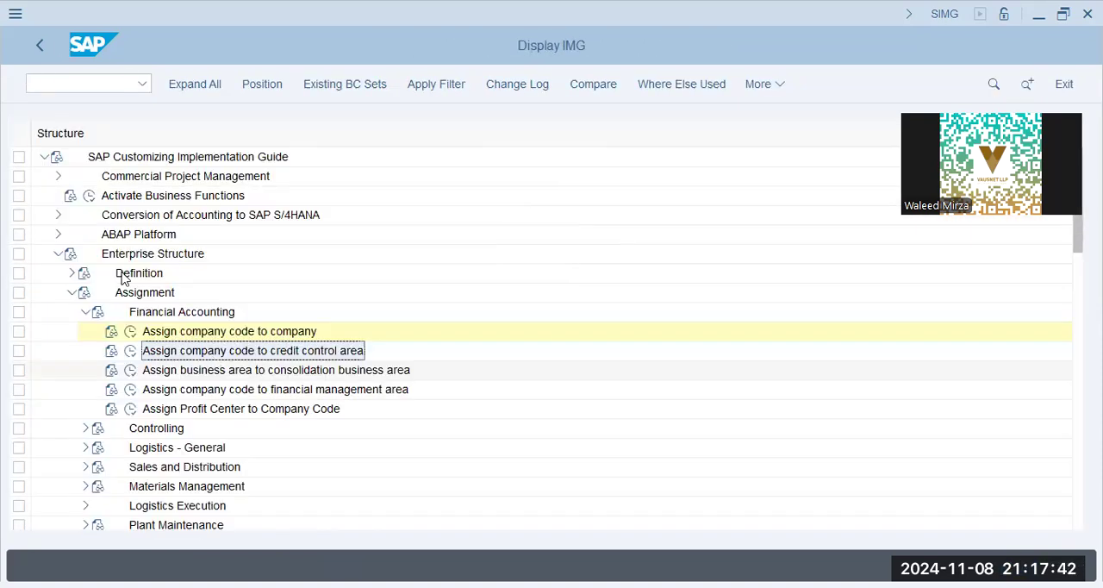
# Open Assign plant to company code under Logistics - General and assign plant BBPG to company code BBPG.
pyautogui.click(85, 312)
pyautogui.click(86, 351)
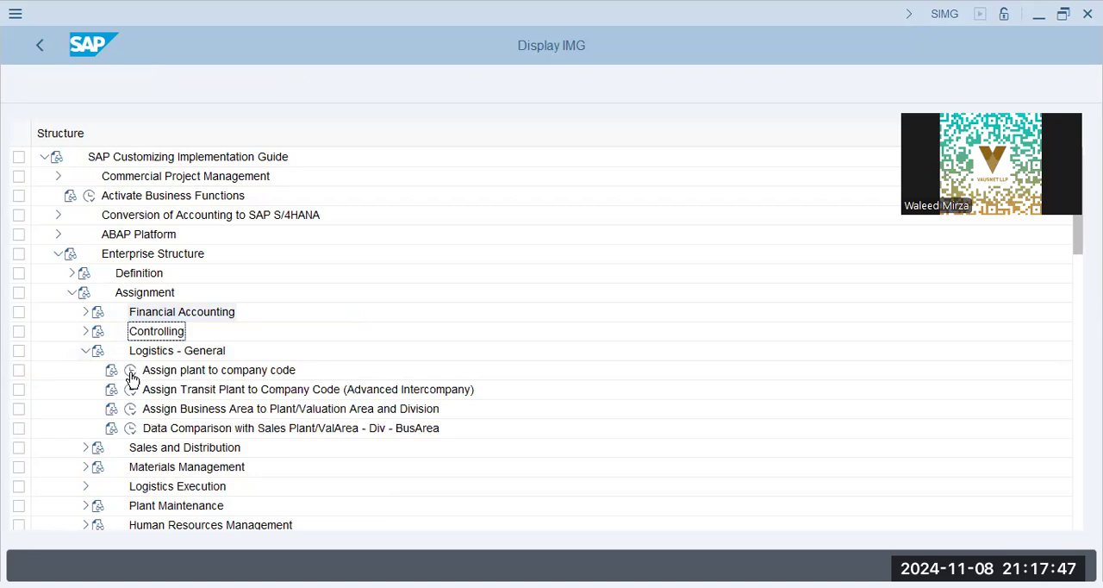
pyautogui.doubleClick(479, 367)
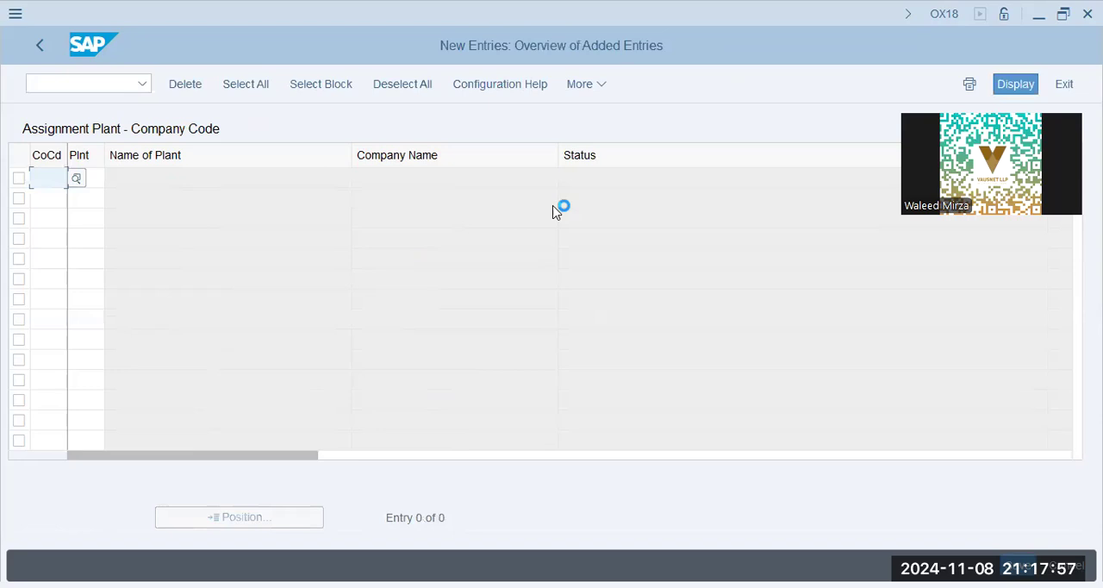
pyautogui.write('bbpg')
pyautogui.press('Tab')
pyautogui.write('bbpg')
pyautogui.press('Return')
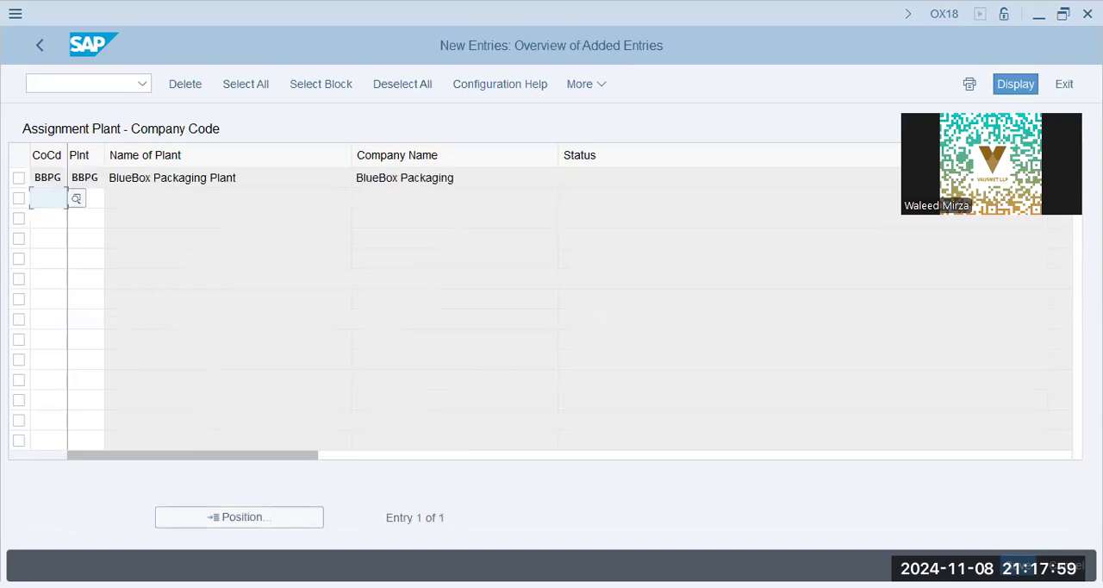
# Save the plant assignment to the BlueBox Group customizing request and return to the IMG structure.
pyautogui.hotkey('ctrl', 's')
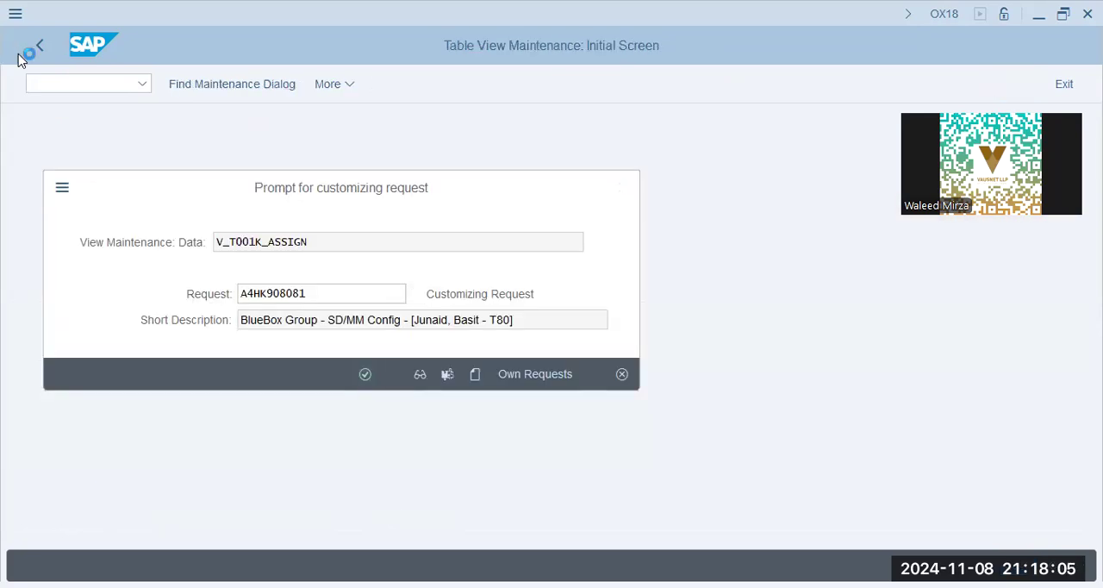
pyautogui.press('Return')
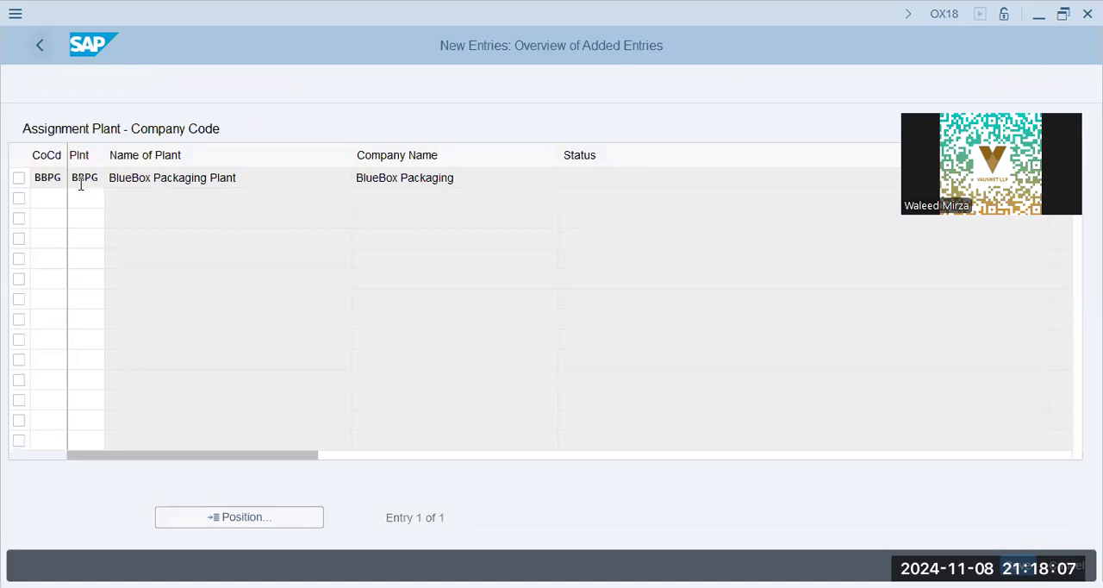
pyautogui.click(39, 45)
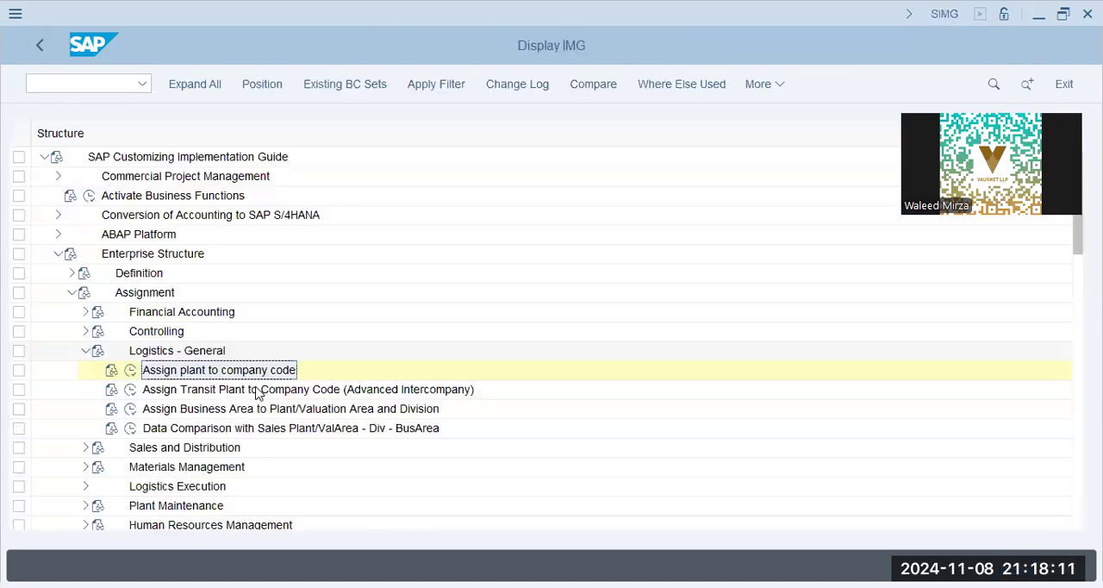
pyautogui.click(207, 394)
pyautogui.scroll(-1, 189, 346)
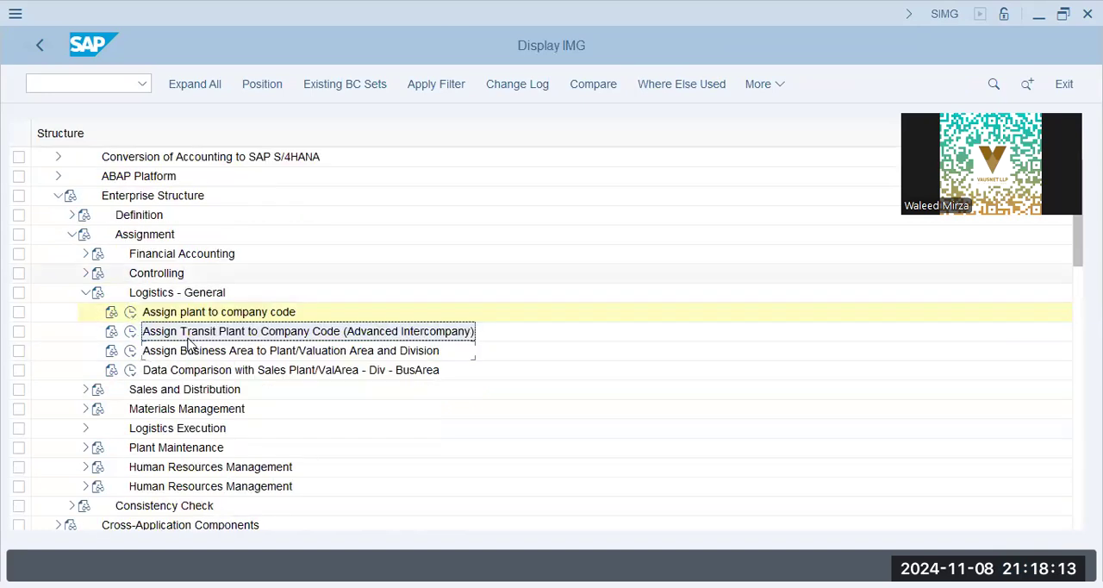
pyautogui.scroll(-1, 189, 342)
pyautogui.click(188, 336)
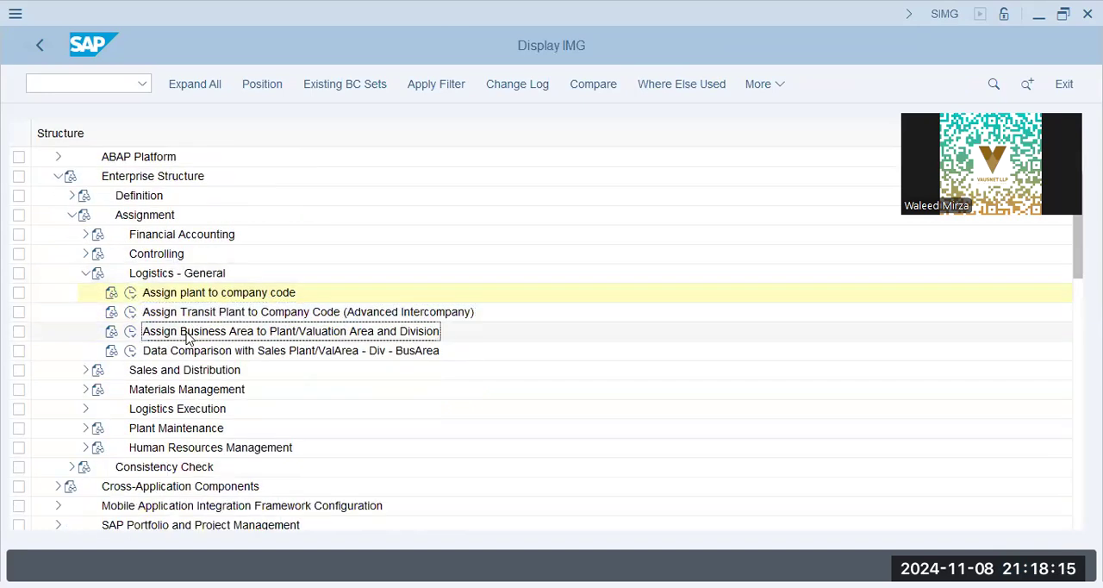
# Collapse Logistics - General and open the sales organization to company code assignment under Assignment, Sales and Distribution.
pyautogui.click(86, 274)
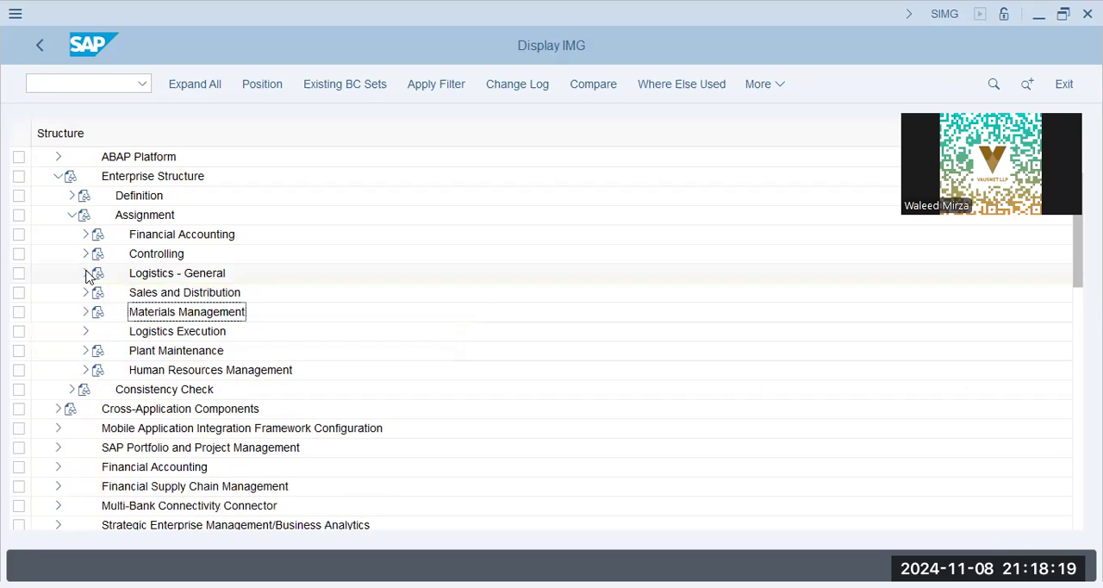
pyautogui.click(87, 274)
pyautogui.click(85, 276)
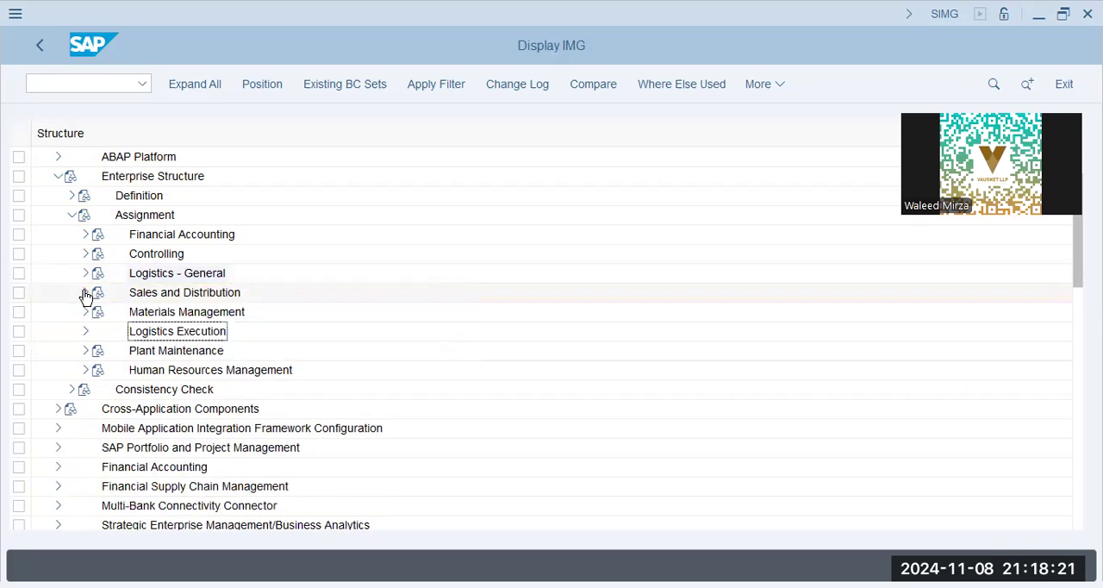
pyautogui.doubleClick(160, 301)
pyautogui.click(131, 312)
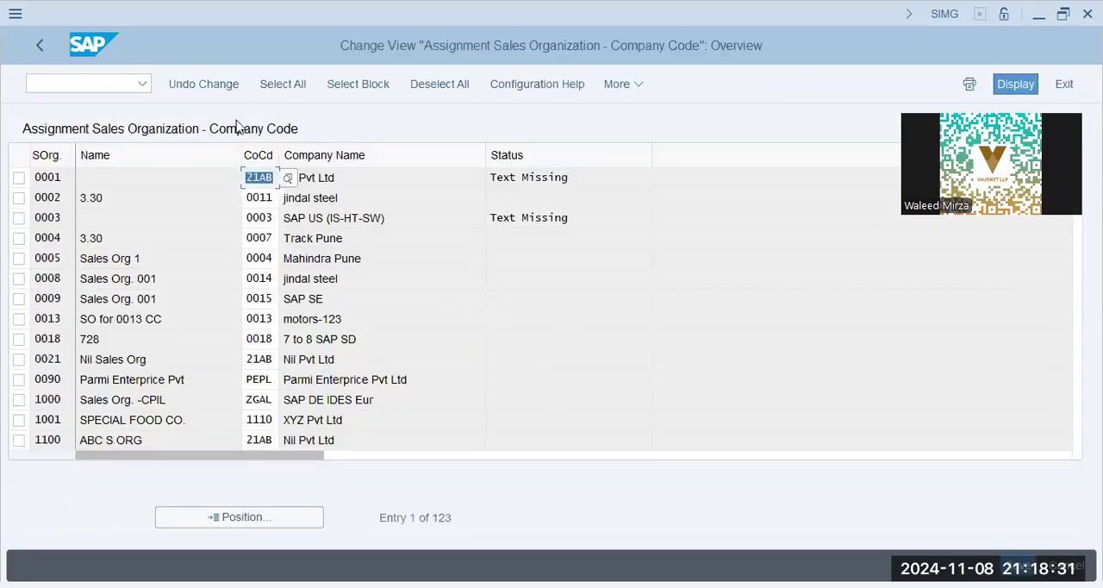
# Locate sales organization BBPG, assign it to company code BBPG, and save the assignment to the BlueBox Group customizing request.
pyautogui.click(284, 521)
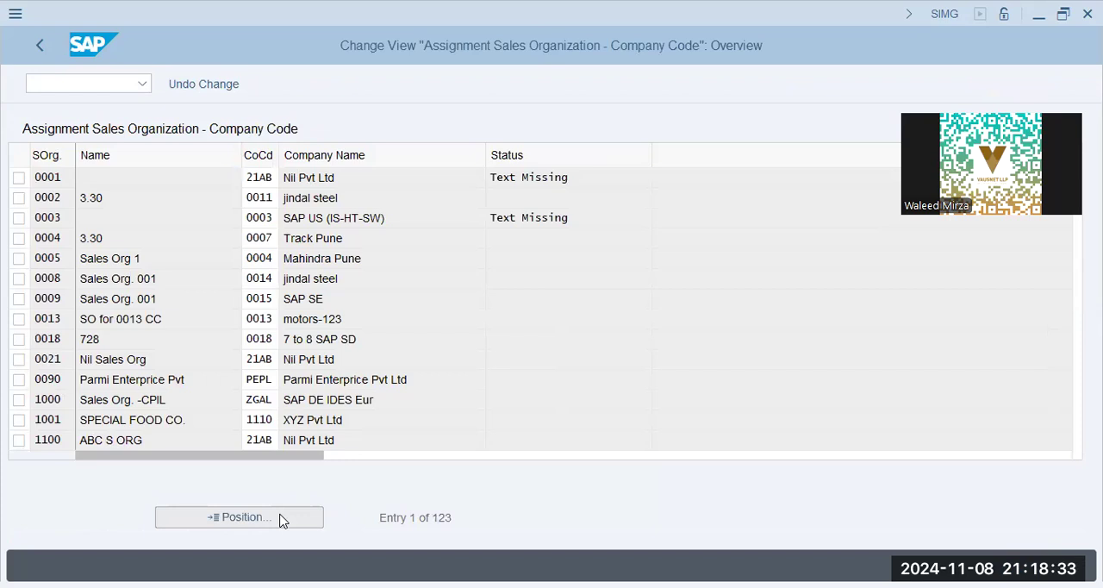
pyautogui.write('bbpg')
pyautogui.press('Return')
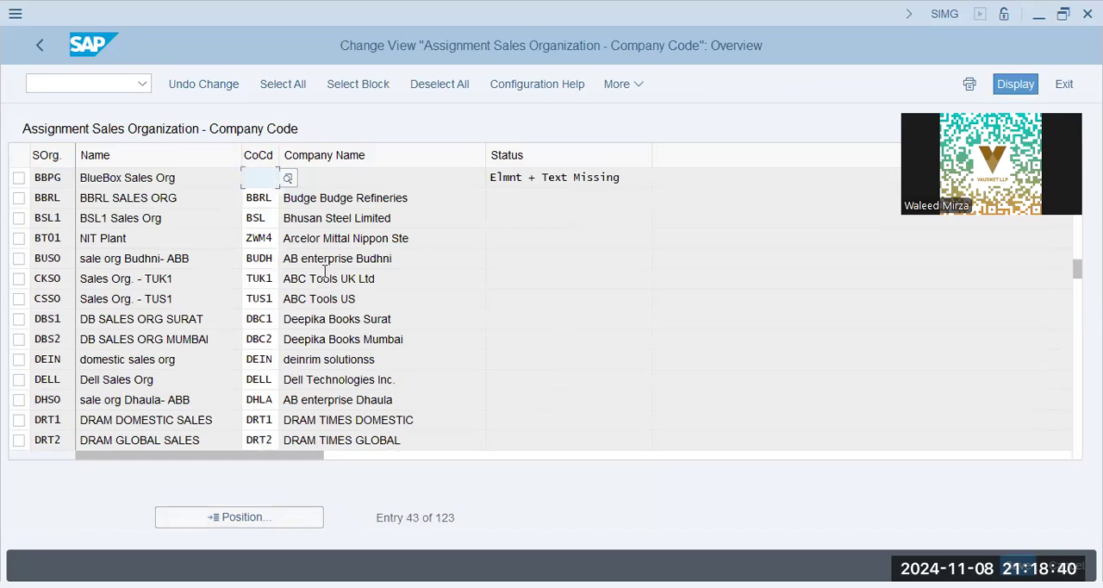
pyautogui.write('bbpg')
pyautogui.press('Return')
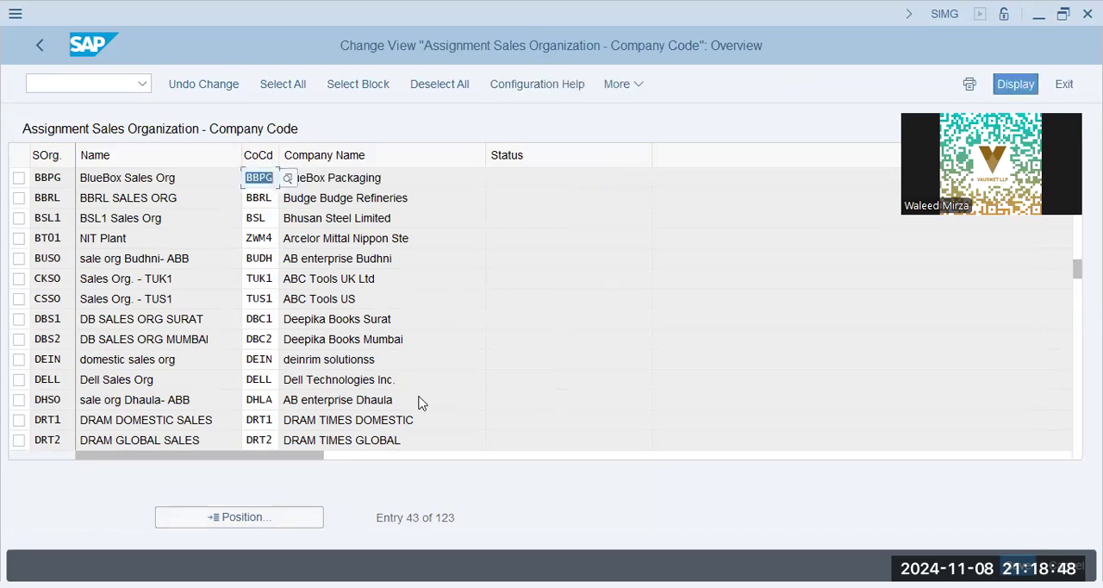
pyautogui.hotkey('ctrl', 's')
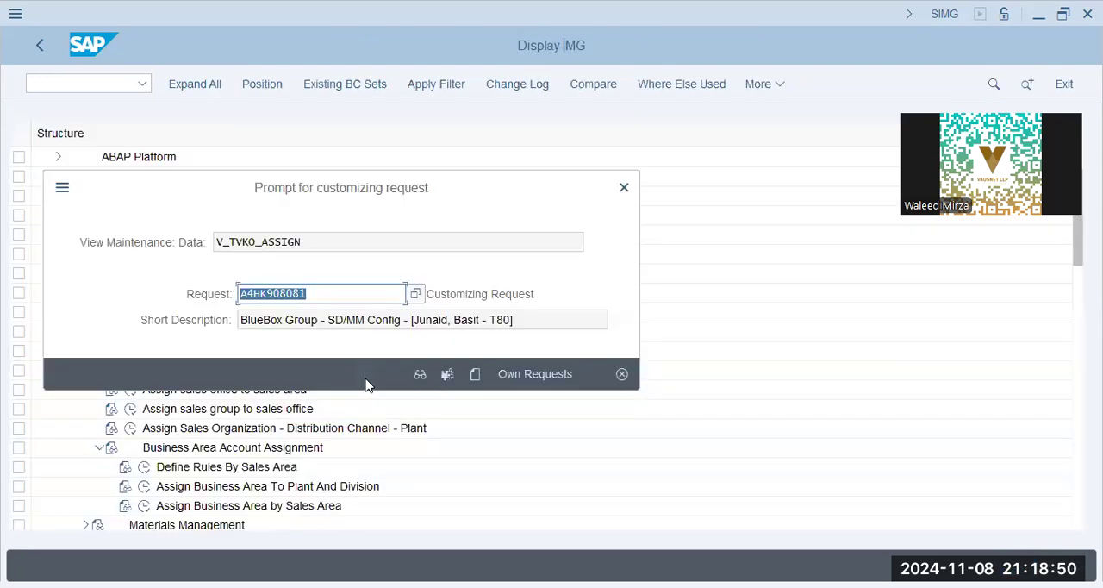
pyautogui.click(364, 375)
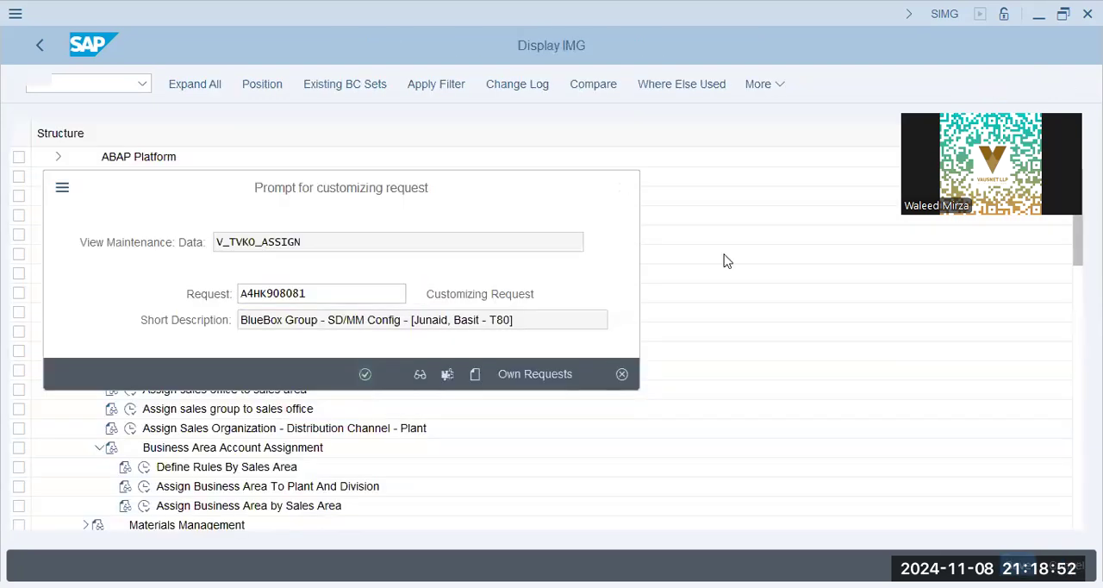